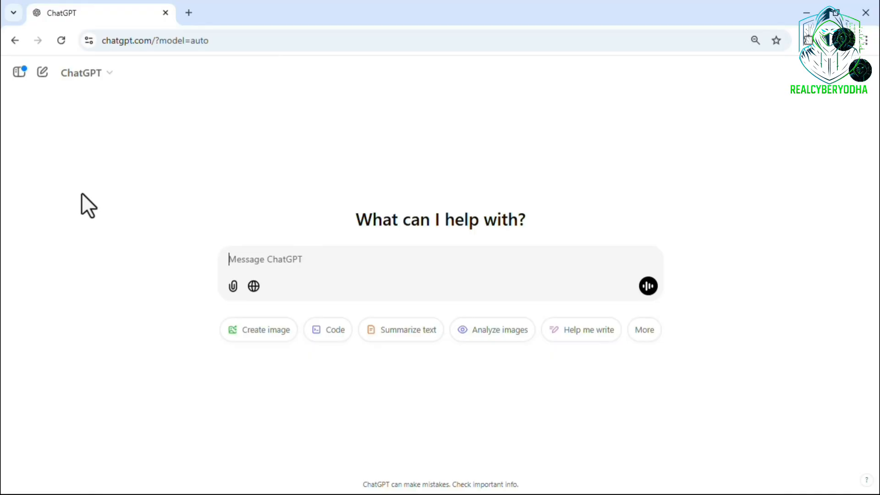
Switch to the Word document and copy the whole Water Sort Puzzle Game prompt paragraph.
left_click(806, 14)
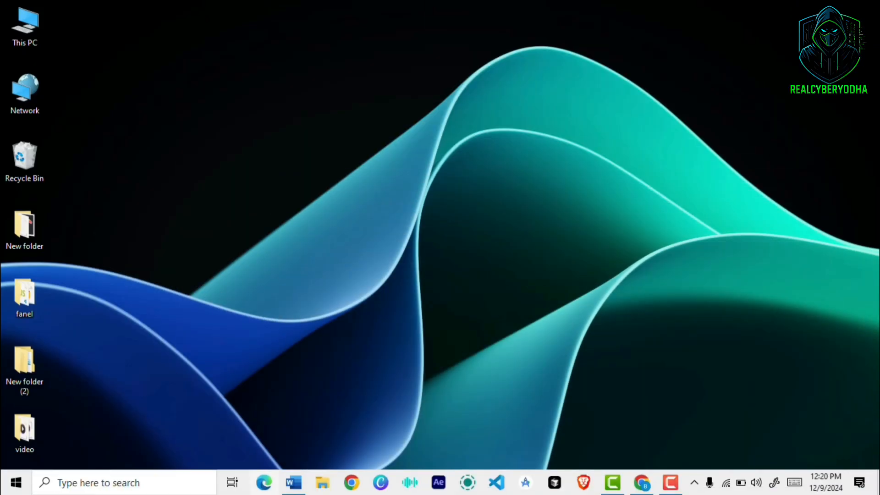
left_click(289, 490)
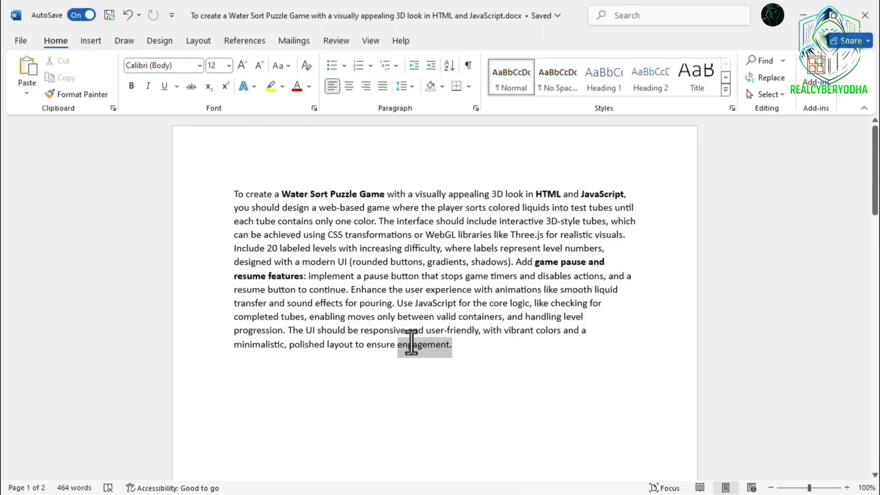
left_click_drag(411, 344, 227, 194)
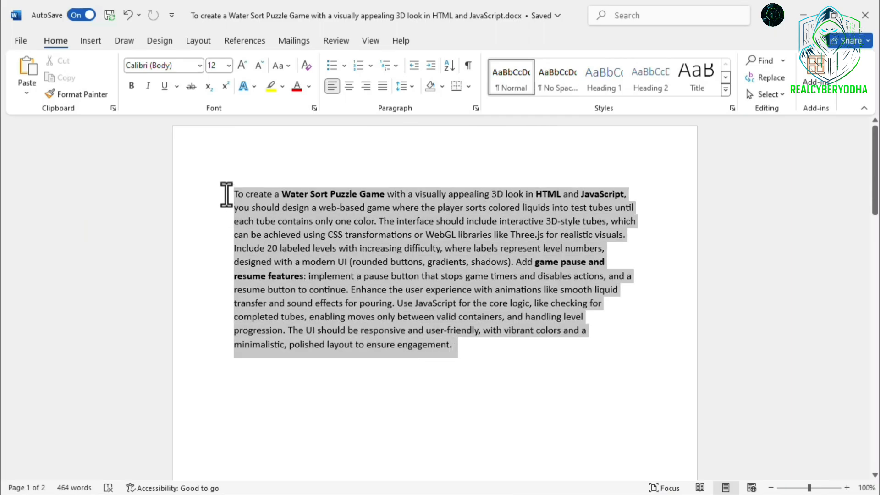
right_click(343, 239)
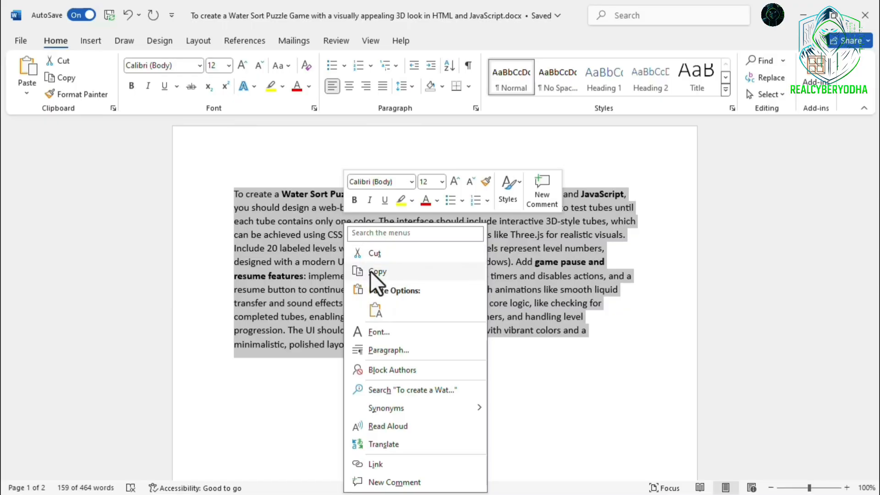
left_click(372, 272)
Switch back to ChatGPT, submit the copied Water Sort Puzzle Game prompt and look through the generated code.
left_click(798, 13)
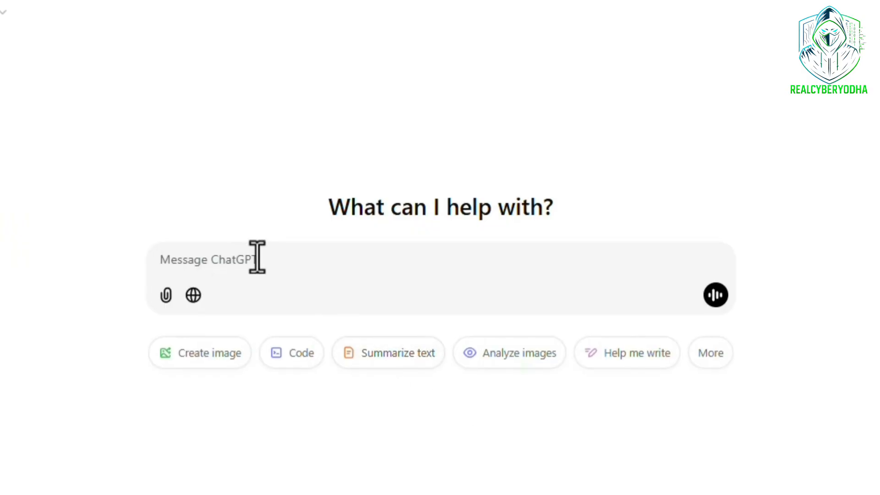
key("ctrl+v")
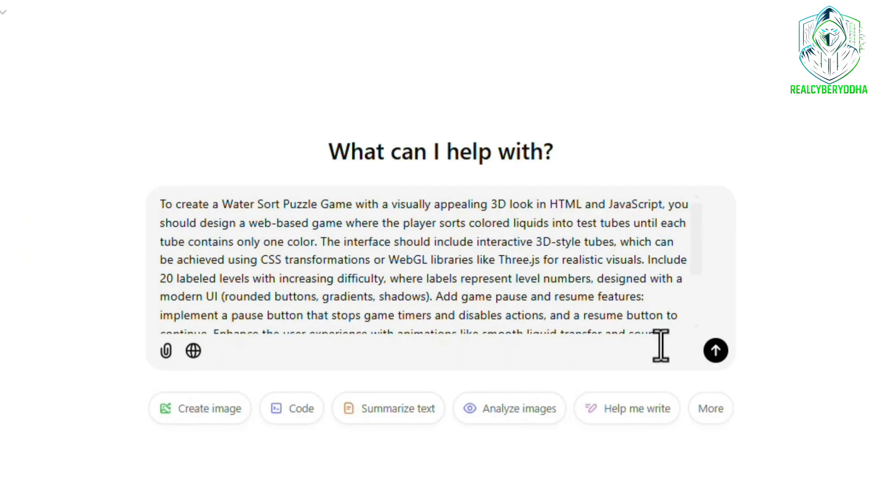
left_click(696, 357)
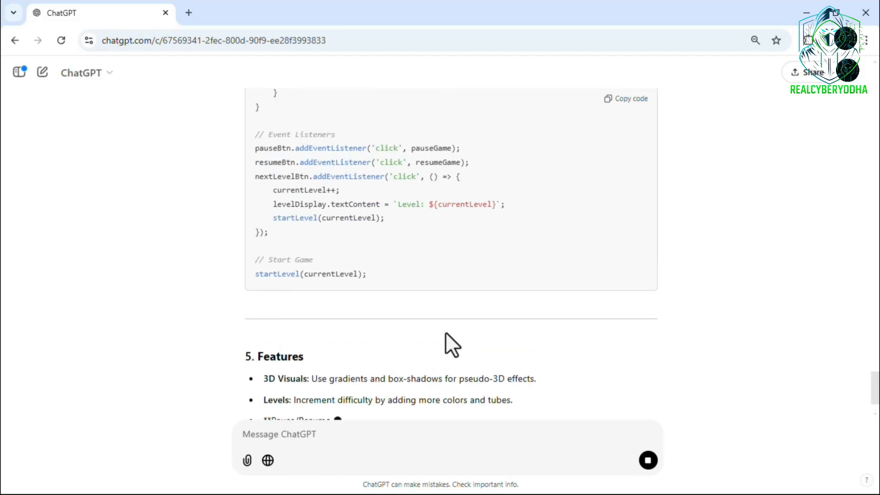
scroll(461, 344, "up", 10)
scroll(488, 337, "up", 15)
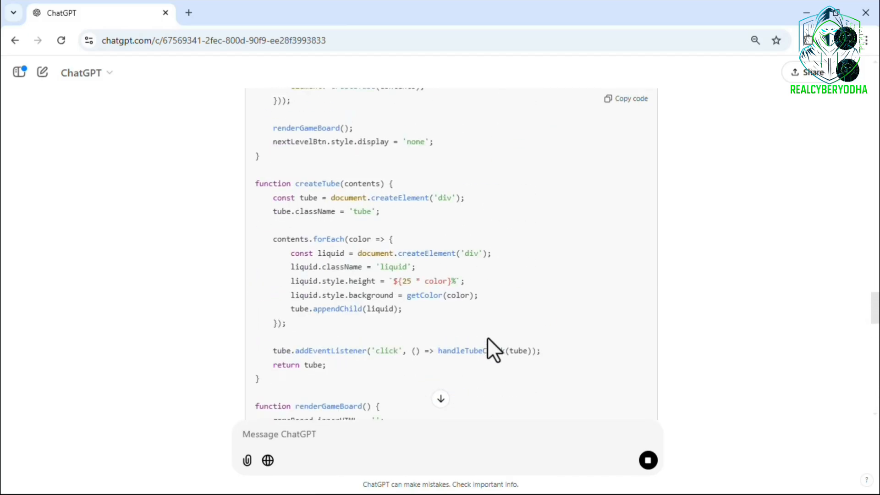
Create a desktop folder named game and place it beside the This PC icon.
left_click(804, 14)
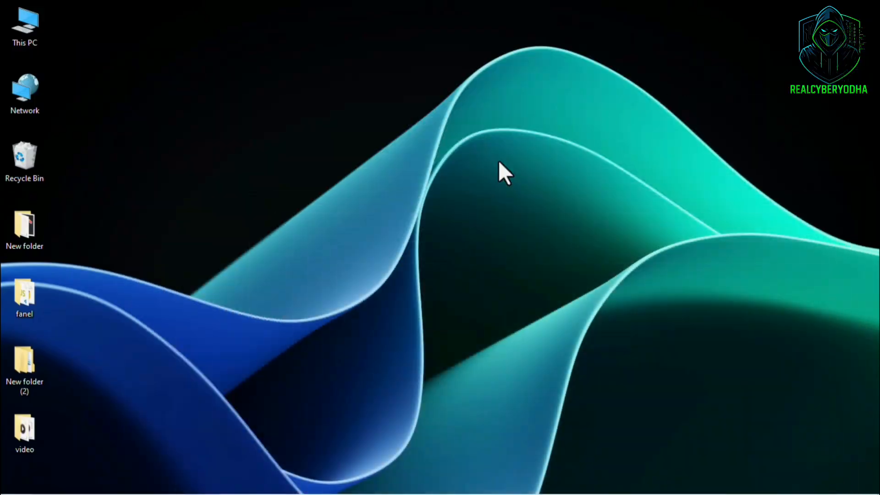
right_click(461, 178)
mouse_move(592, 295)
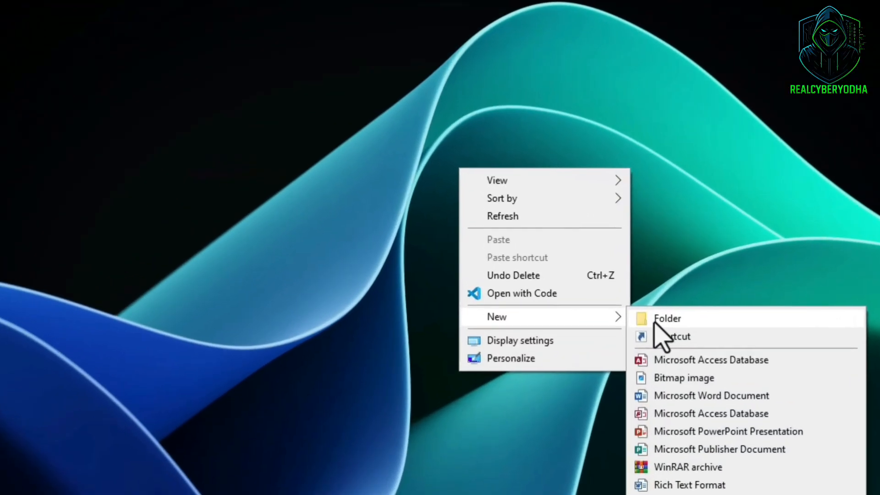
left_click(625, 298)
type("gam")
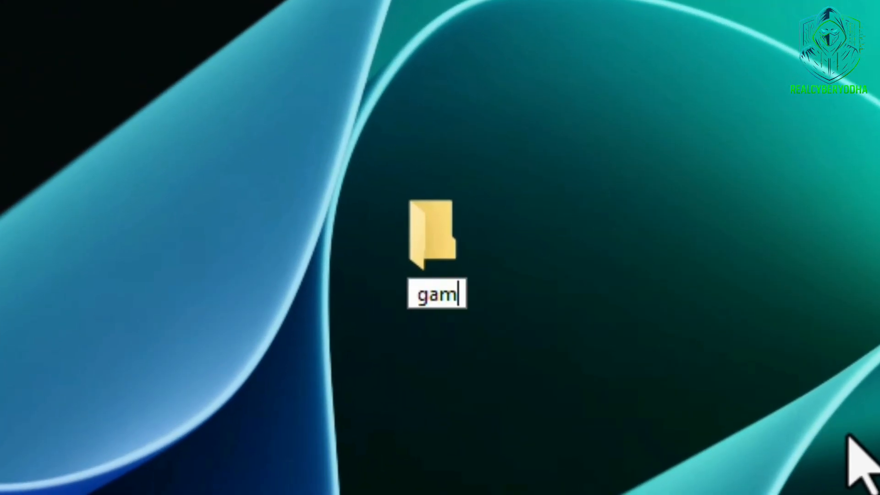
type("e")
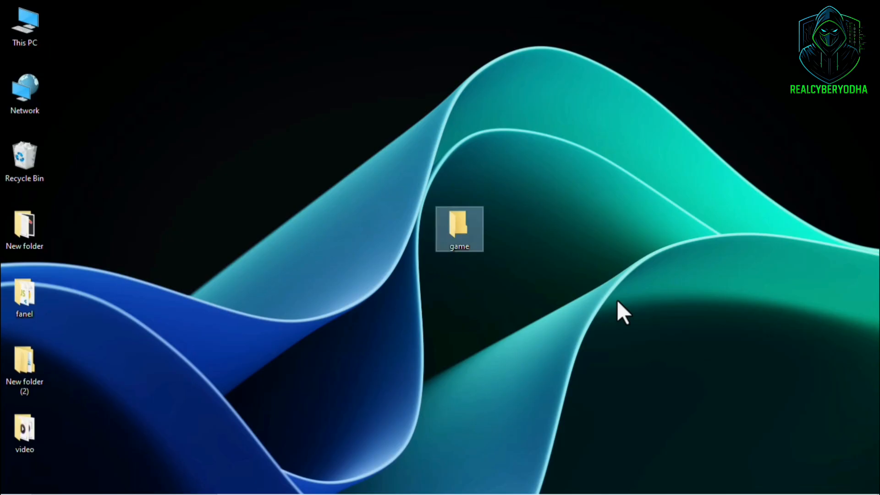
left_click_drag(459, 227, 80, 27)
Open the game folder in Visual Studio Code.
right_click(77, 20)
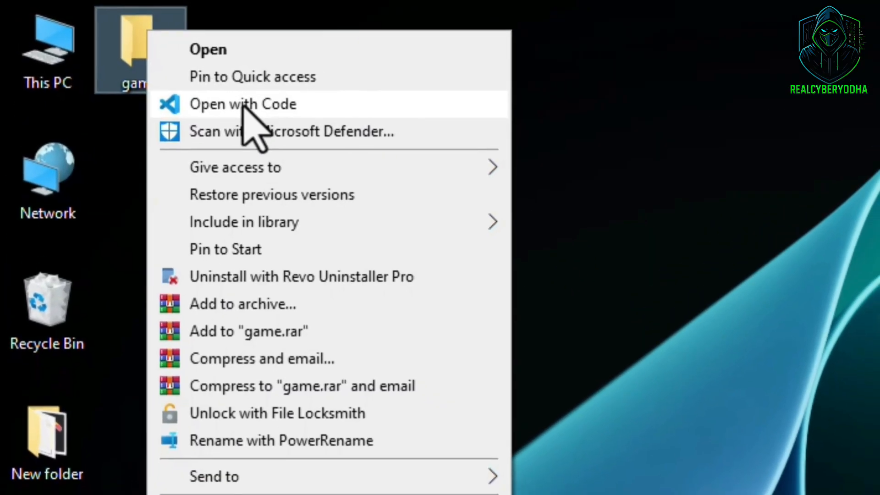
left_click(237, 103)
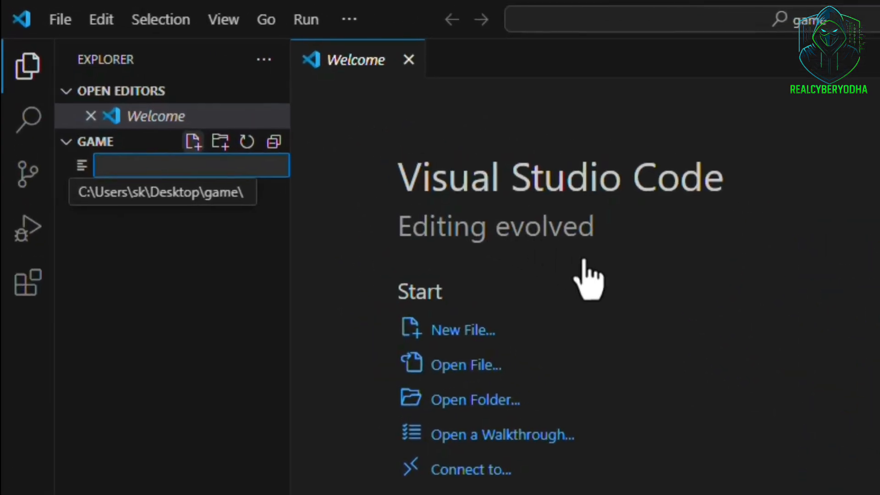
left_click(349, 155)
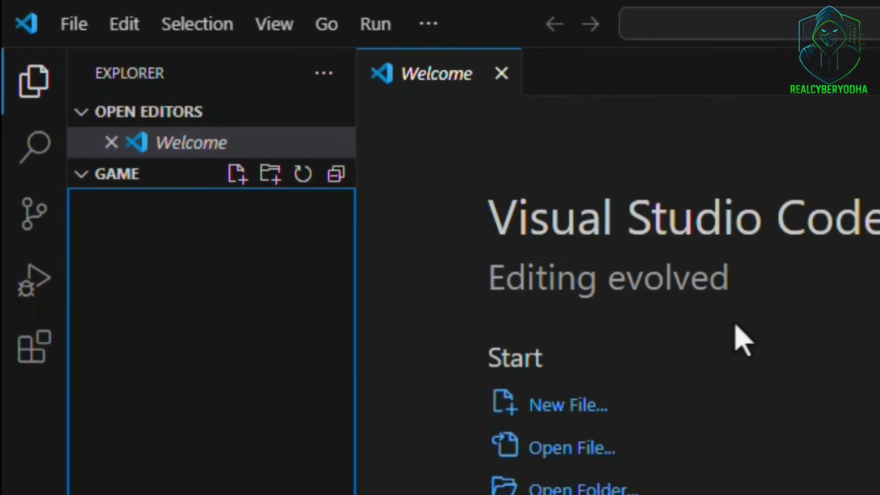
Create a file named index.html in the game folder and close the Welcome page.
left_click(237, 174)
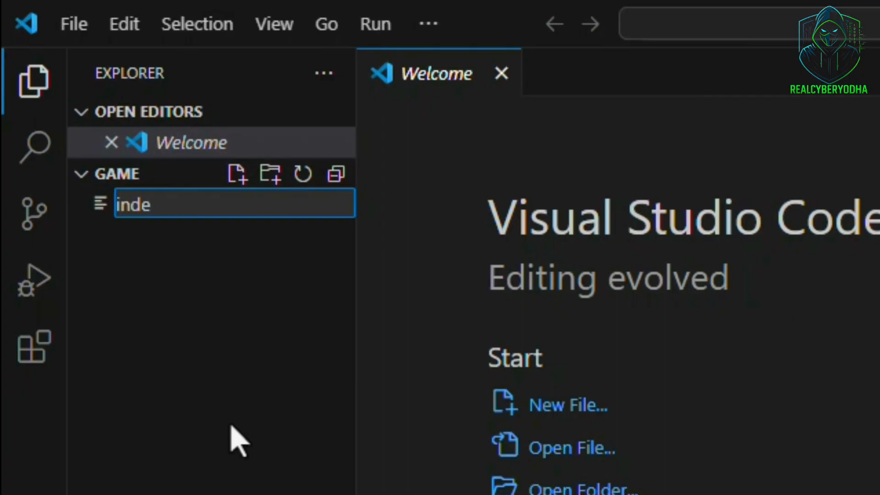
type("index.html")
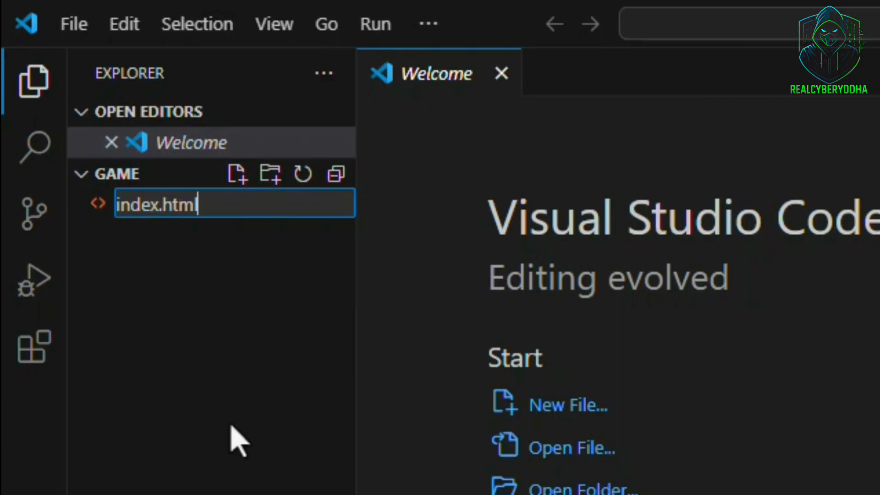
key("Return")
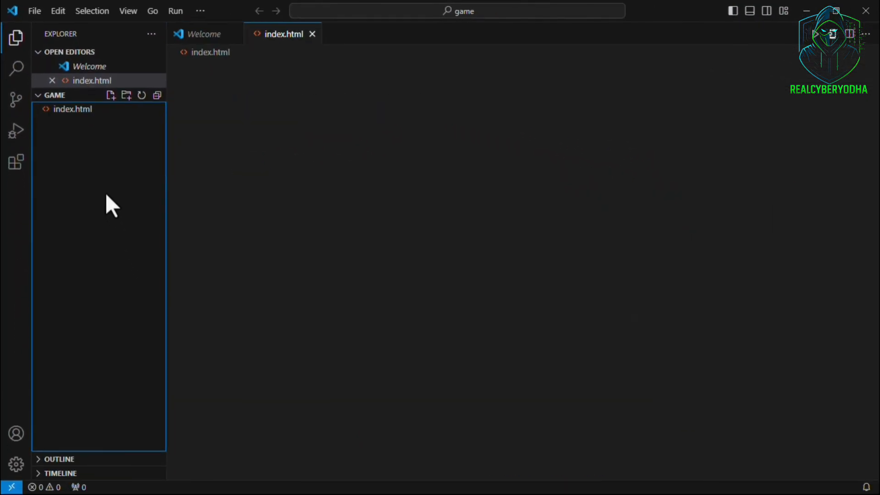
left_click(52, 66)
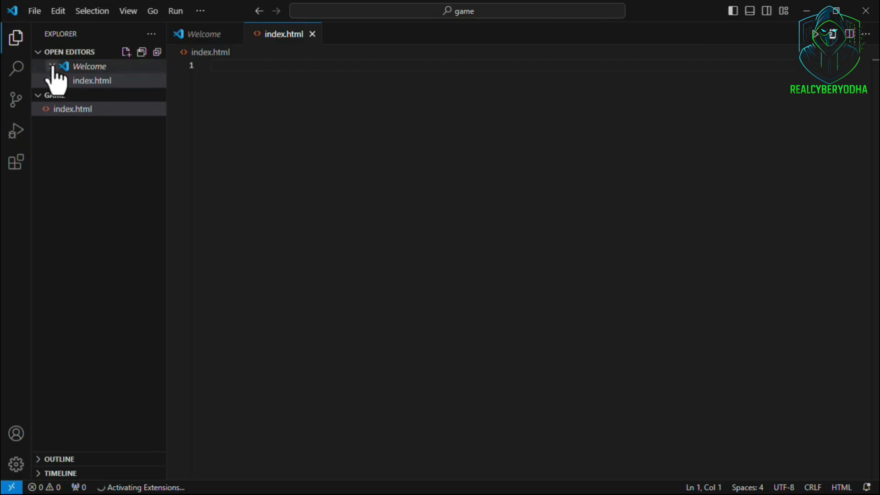
left_click(52, 66)
Copy the HTML code block from the ChatGPT response and paste it into index.html in Visual Studio Code.
left_click(814, 15)
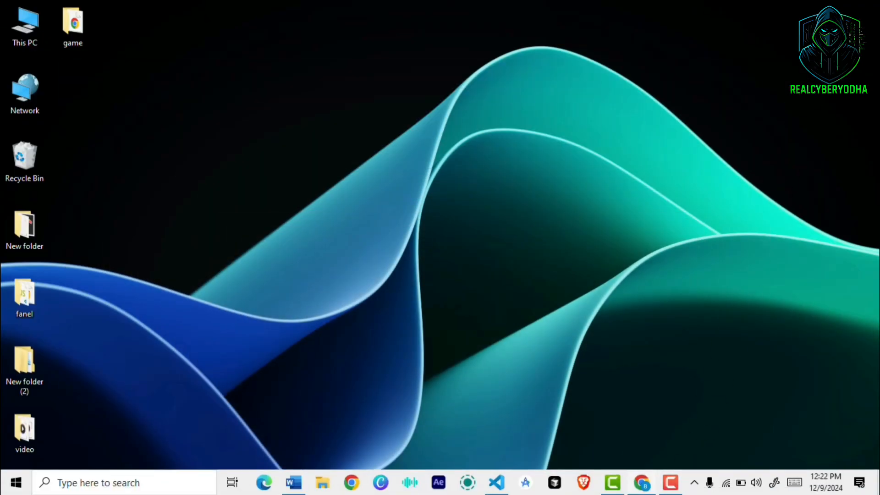
left_click(642, 483)
scroll(419, 305, "up", 20)
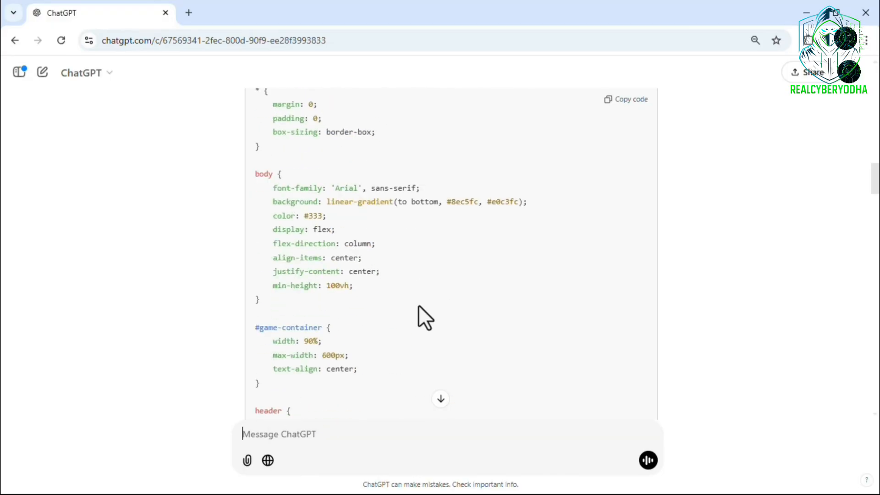
scroll(625, 222, "down", 4)
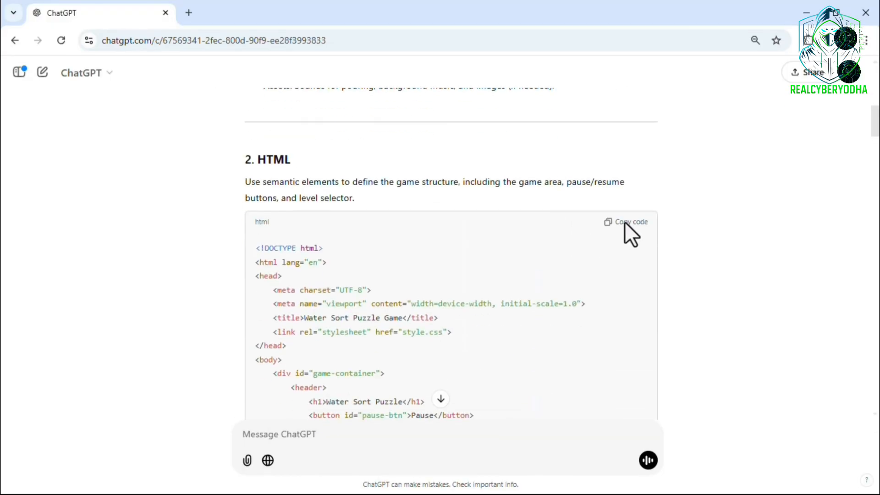
left_click(805, 11)
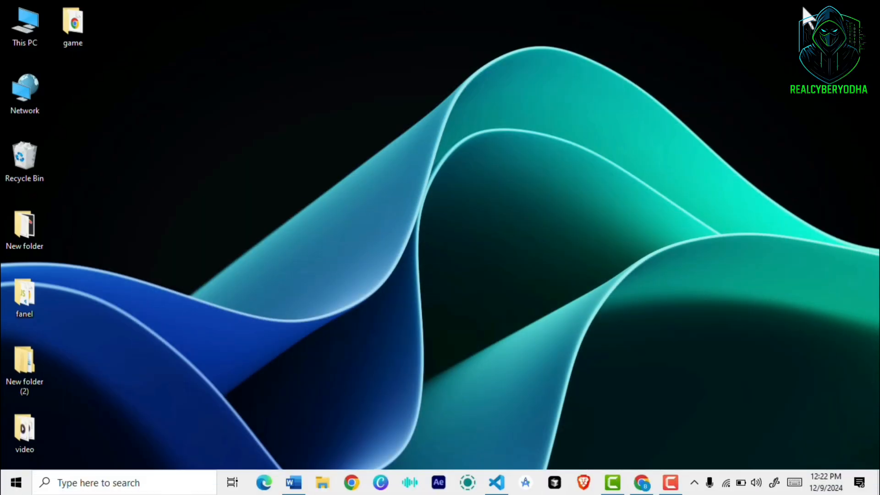
left_click(498, 485)
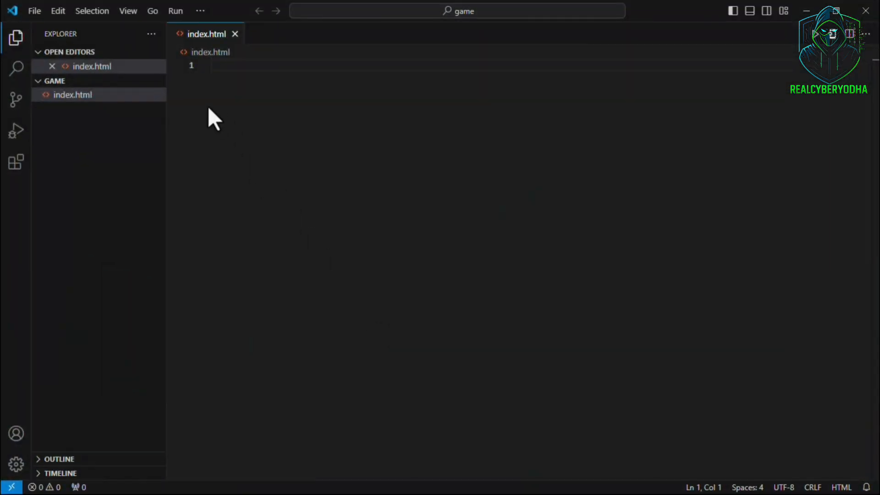
type("<!DOCTYPE html> <html lang=\"en\"> <head>     <meta charset=\"UTF-8\">     <meta name=\"viewport\" content=\"width=device-width, initial-scale=1.0\">     <title>Water Sort Puzzle Game</title>     <link rel=\"stylesheet\" href=\"style.css\"> </head> <body>     <div id=\"game-container\">         <header>             <h1>Water Sort Puzzle</h1>             <button id=\"pause-btn\">Pause</button>             <button id=\"resume-btn\" style=\"display: none;\">Resume</button>         </header>         <main id=\"game-board\">             <!-- Tubes will be dynamically generated here -->         </main>         <footer>             <div id=\"level-display\">Level: 1</div>             <button id=\"next-level-btn\" style=\"display: none;\">Next Level</button>         </footer>     </div>     <script src=\"script.js\"></script> </body> </html>")
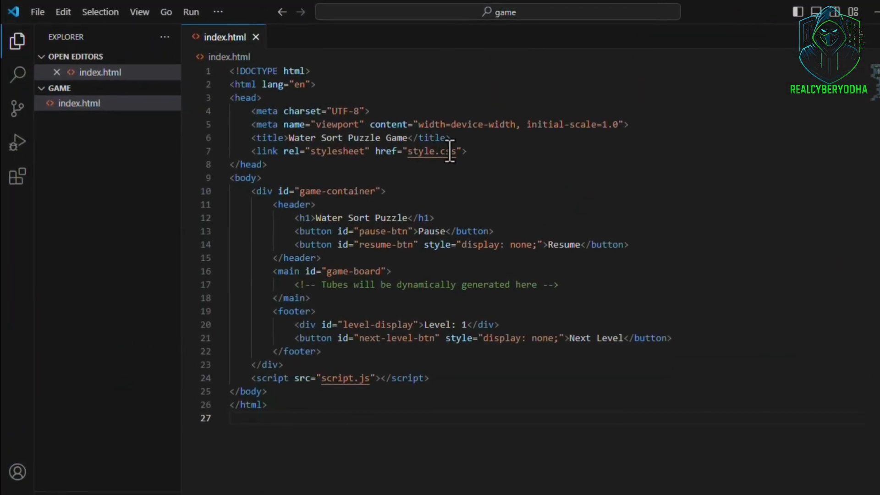
Create the style.css file referenced by the stylesheet link in the game folder.
left_click_drag(457, 152, 407, 153)
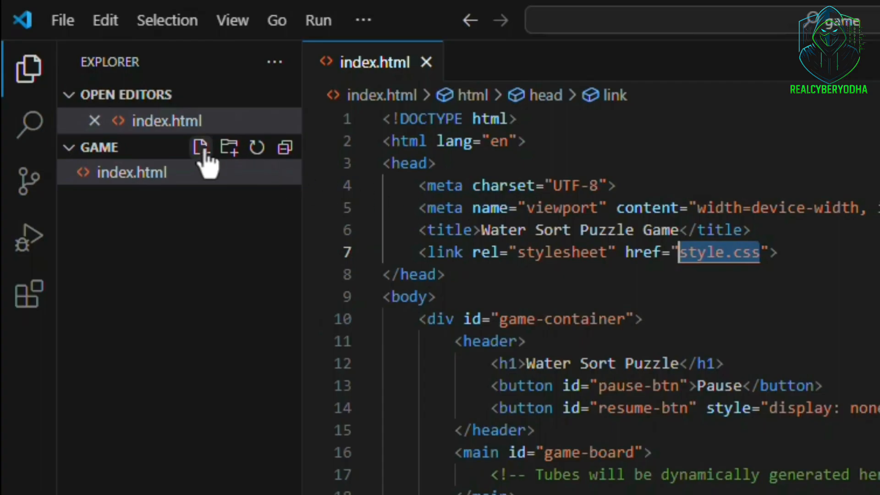
left_click(201, 148)
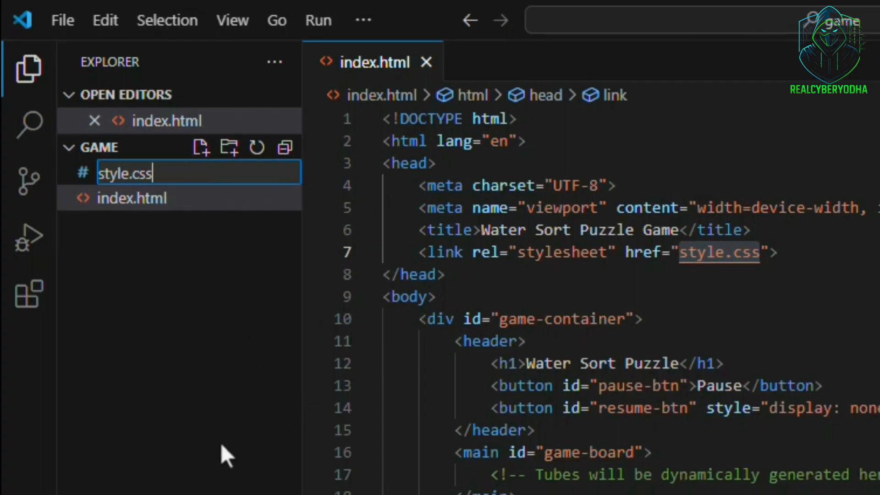
key("Return")
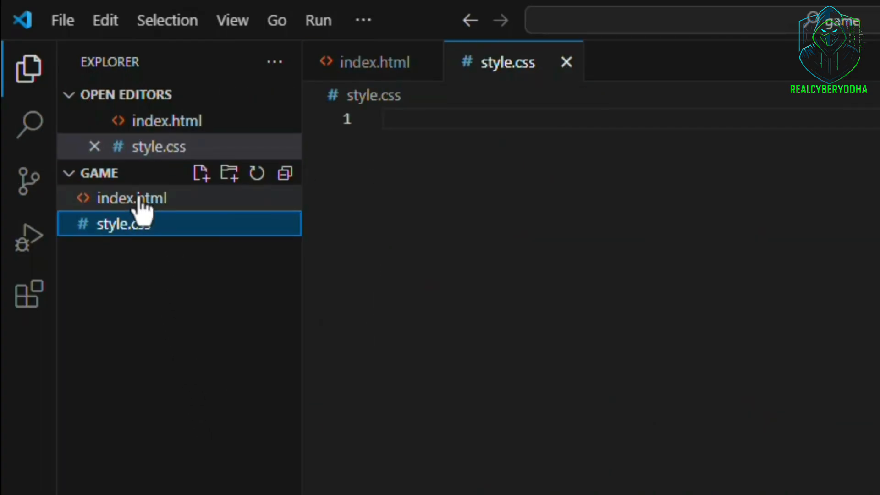
Return to index.html to check its script reference and create a script.js file in the game folder.
left_click(143, 202)
left_click_drag(756, 228, 410, 233)
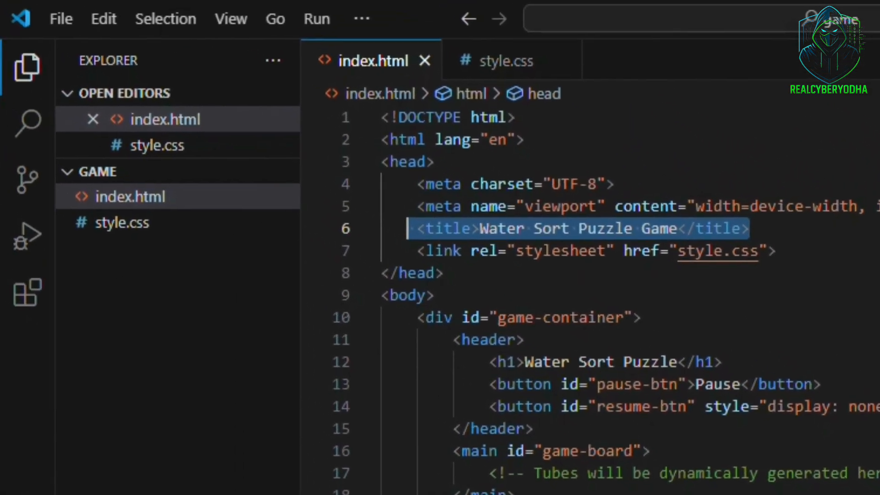
left_click(596, 493)
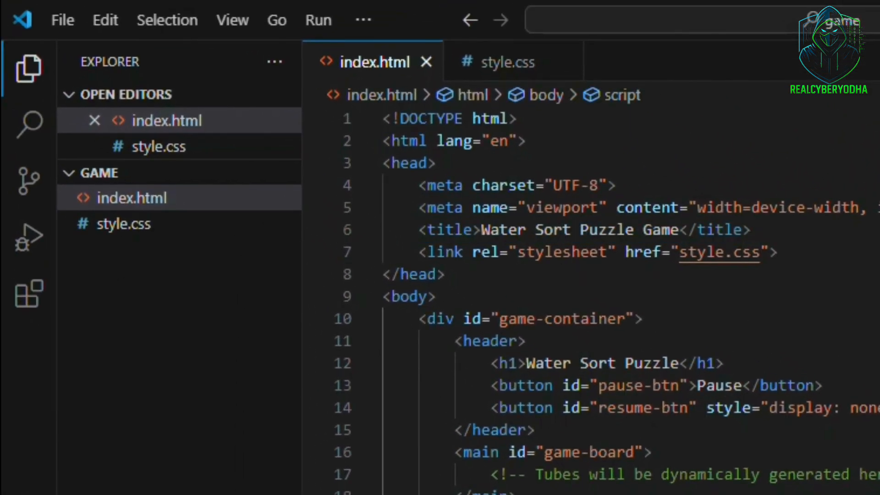
left_click(202, 173)
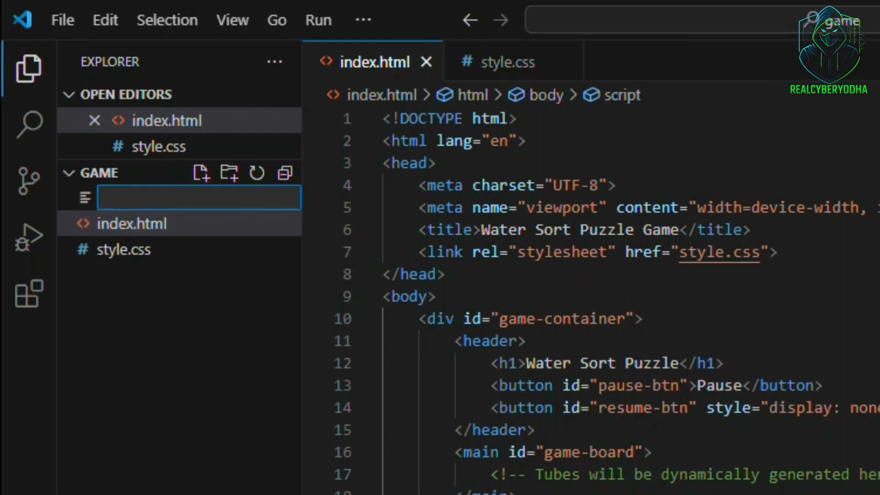
type("script.js")
key("Return")
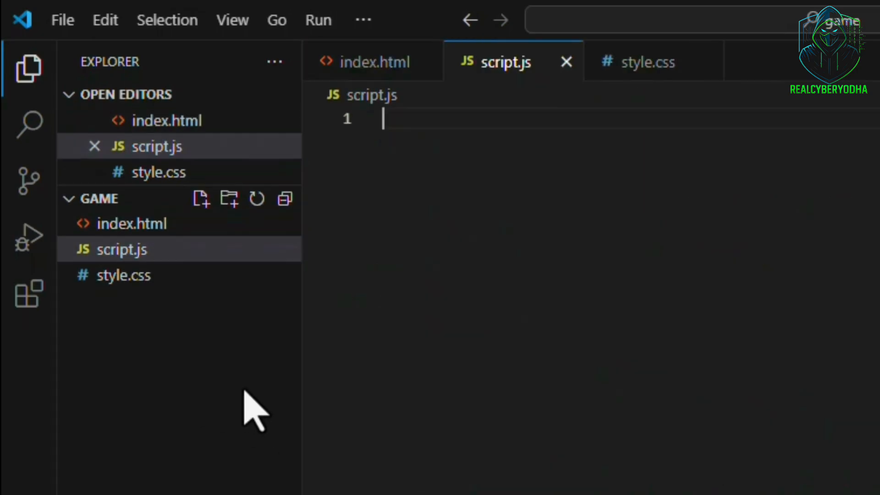
Switch to ChatGPT and copy the CSS code block from section 3 of the response.
key("alt+Tab")
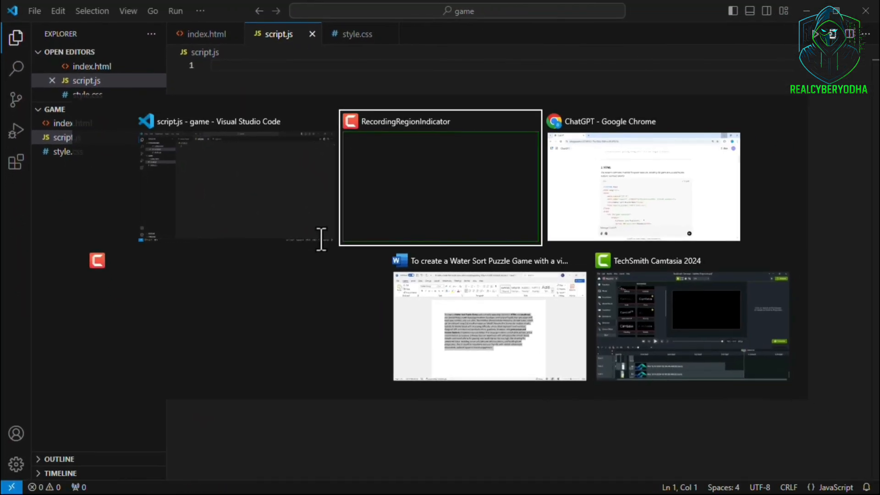
key("alt+Tab")
scroll(321, 237, "down", 8)
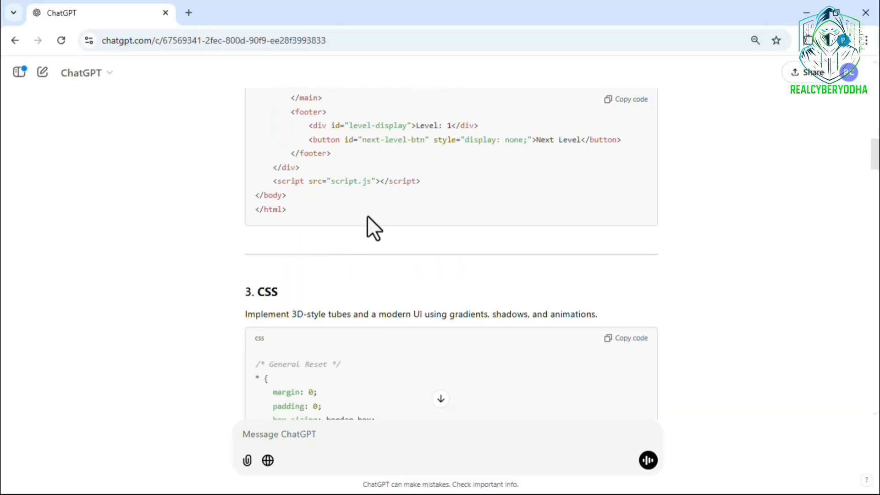
scroll(367, 216, "down", 5)
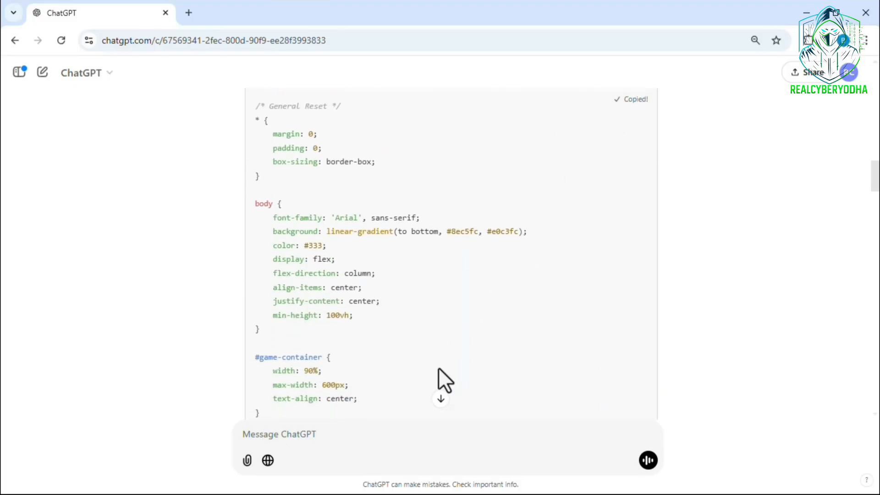
Switch to Visual Studio Code and paste the copied CSS into style.css.
key("alt+Tab")
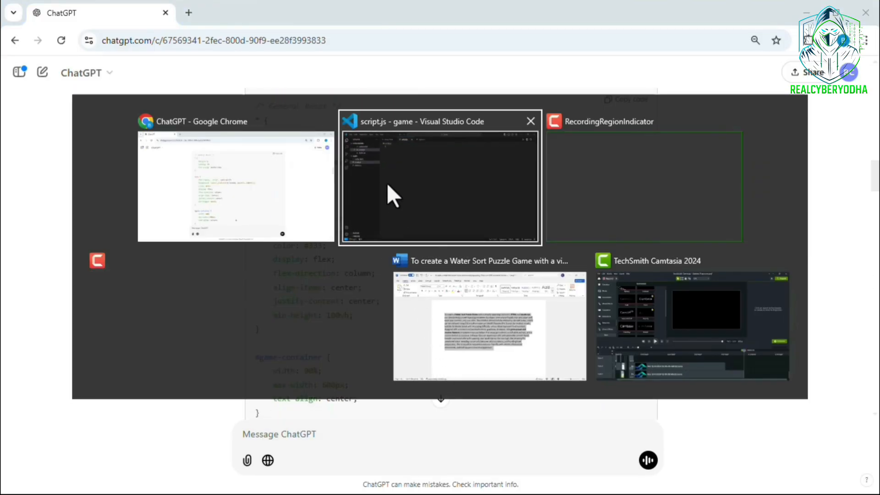
left_click(389, 193)
left_click(82, 151)
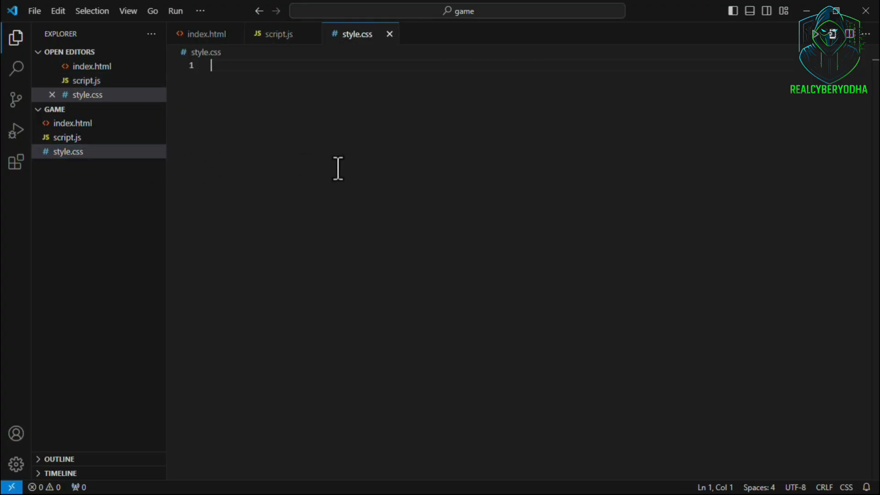
key("ctrl+v")
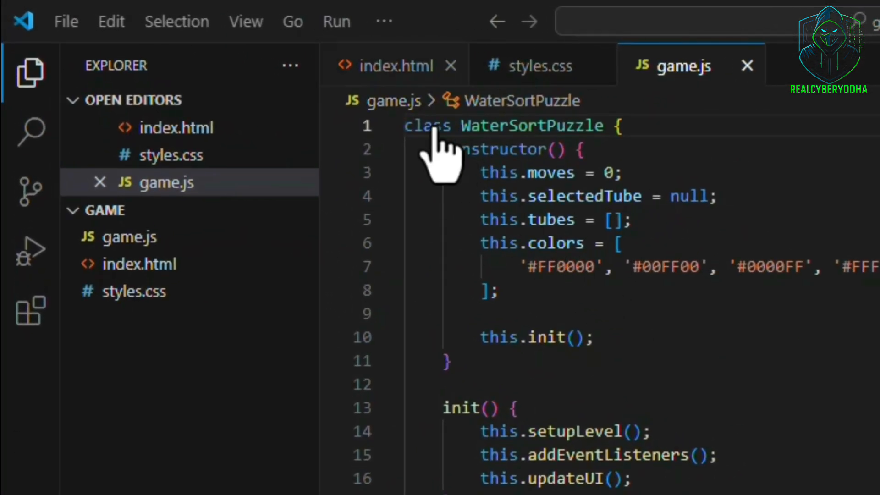
Start debugging the game from game.js and pour the yellow layers of the fourth and third tubes into the fifth tube.
left_click(334, 23)
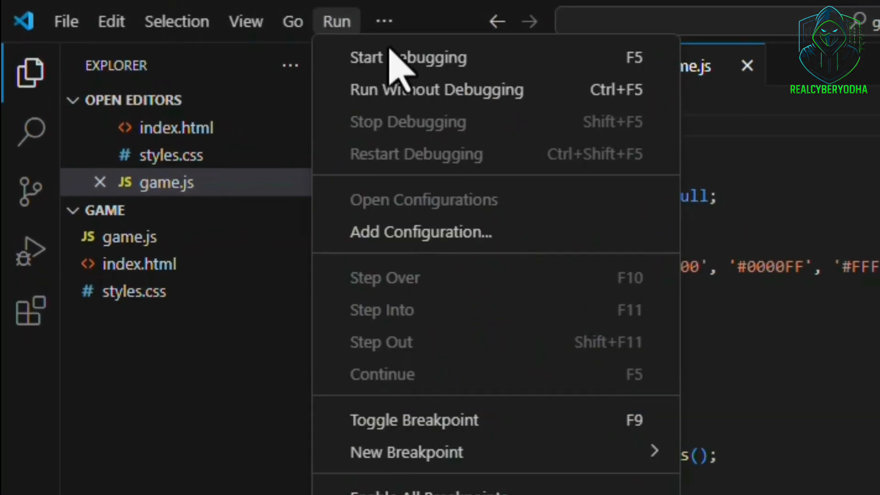
left_click(440, 64)
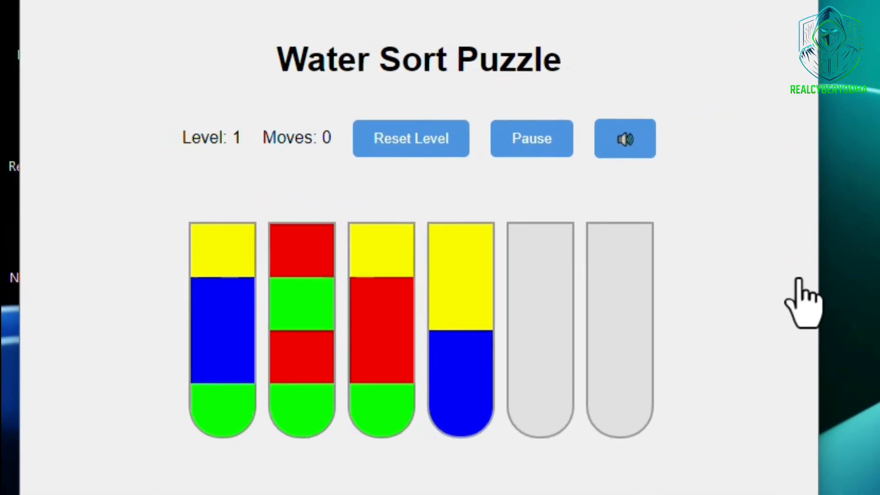
left_click(486, 326)
left_click(535, 338)
left_click(466, 333)
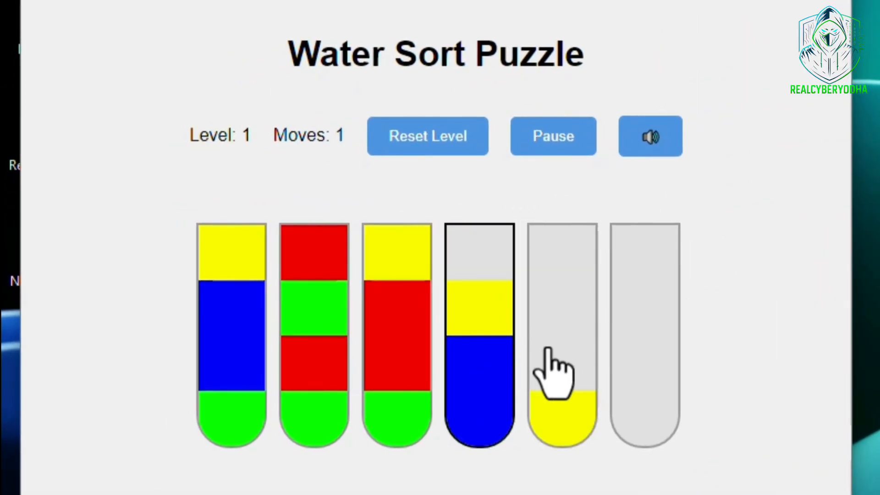
left_click(548, 349)
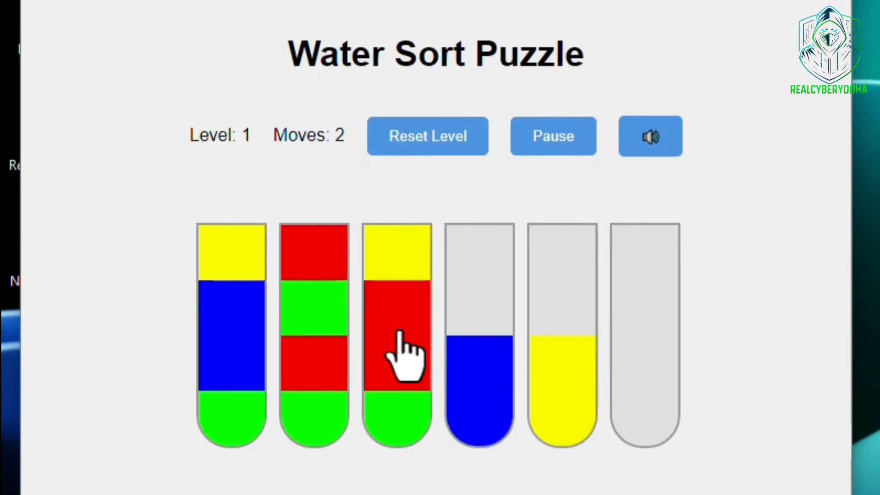
left_click(399, 331)
left_click(560, 374)
Pour both red layers of the third tube into the empty sixth tube.
left_click(375, 331)
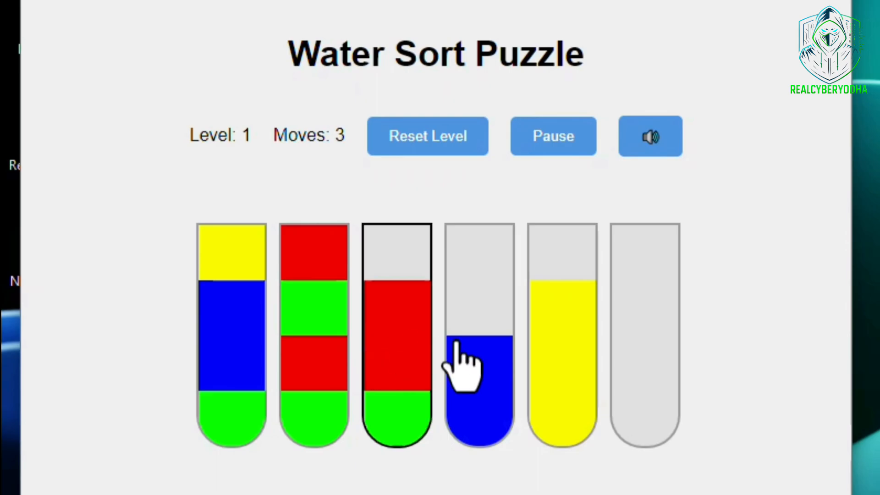
left_click(630, 373)
left_click(411, 368)
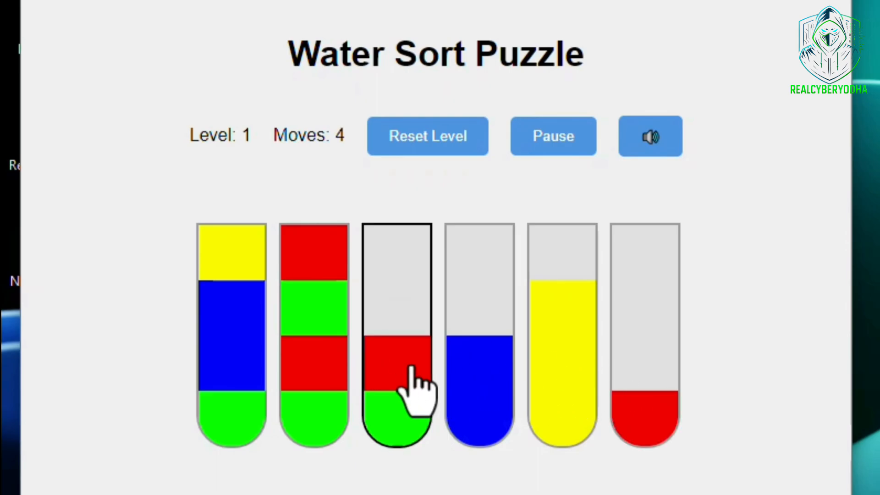
left_click(641, 405)
Pour the second tube's two red layers into the sixth tube and the green layer between them into the third tube.
left_click(297, 361)
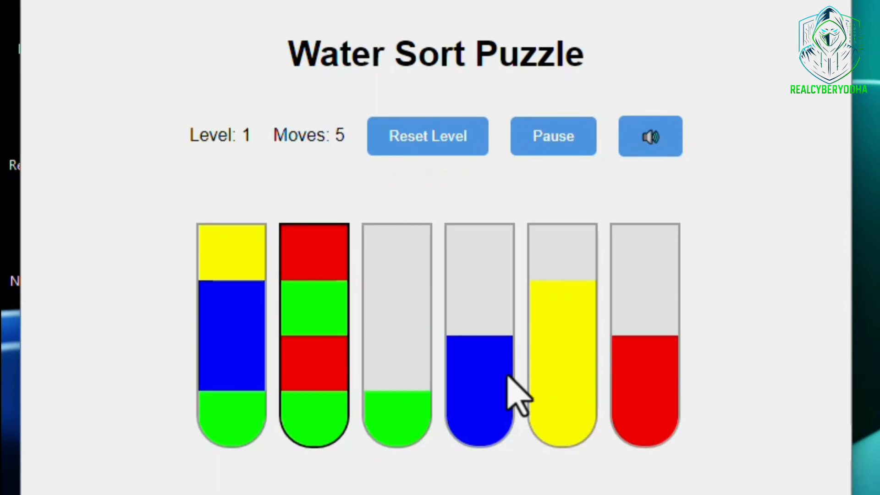
left_click(613, 389)
left_click(313, 380)
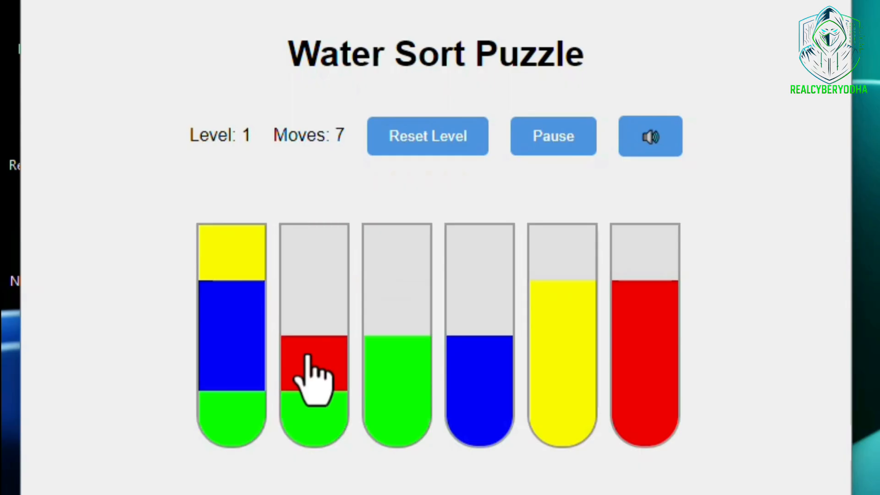
left_click(316, 362)
left_click(643, 363)
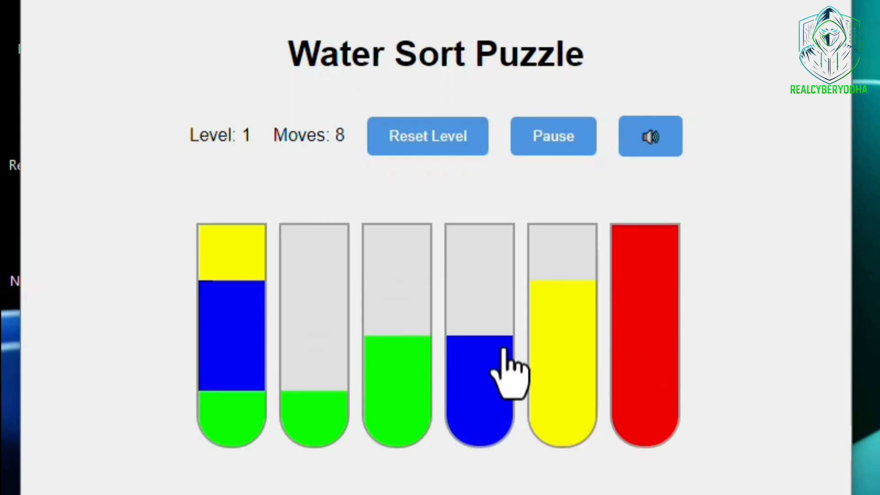
Pour the first tube's yellow layer into the fifth tube and its two blue layers into the fourth tube.
left_click(199, 328)
left_click(558, 339)
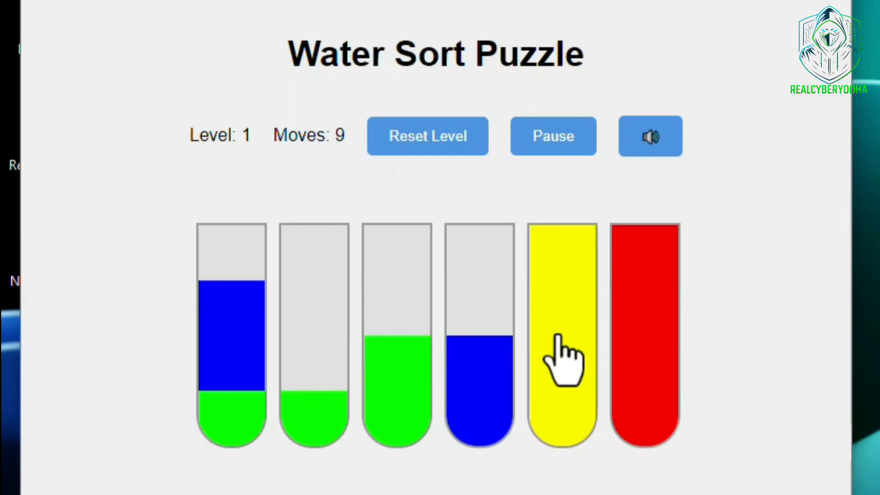
left_click(236, 339)
left_click(495, 367)
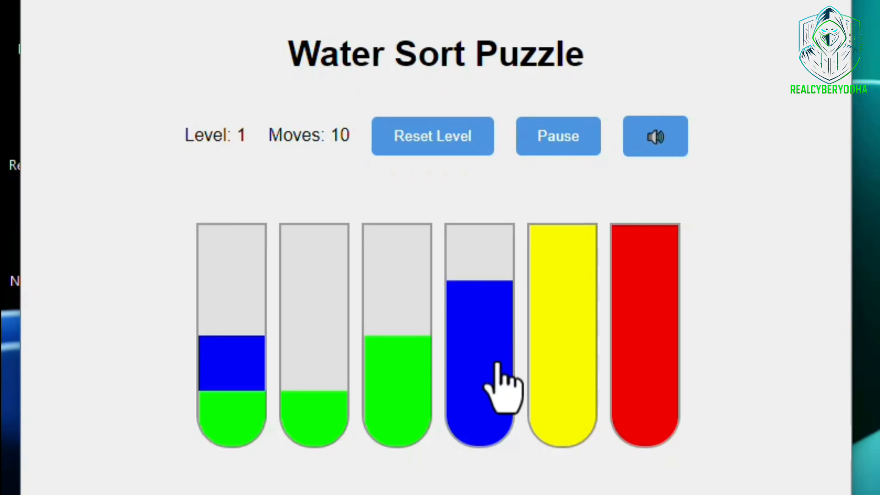
left_click(220, 373)
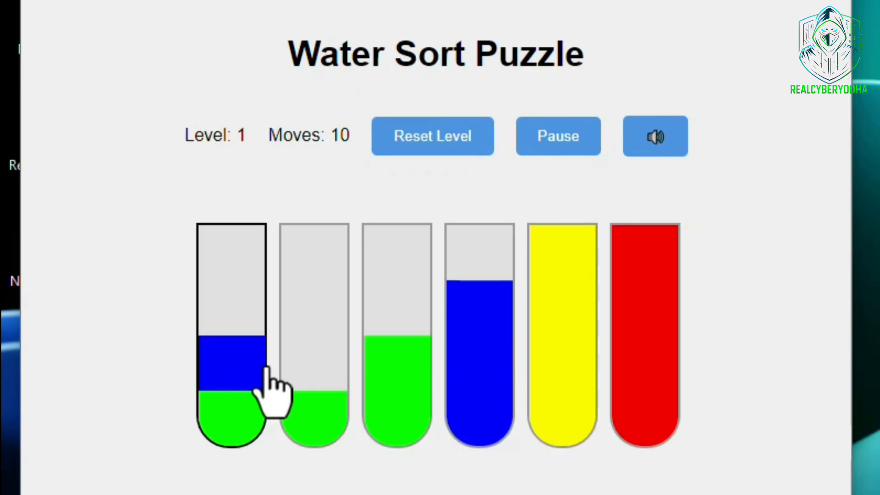
left_click(488, 355)
Finish the puzzle by pouring the remaining green layers of the first and second tubes into the third tube.
left_click(233, 389)
left_click(393, 383)
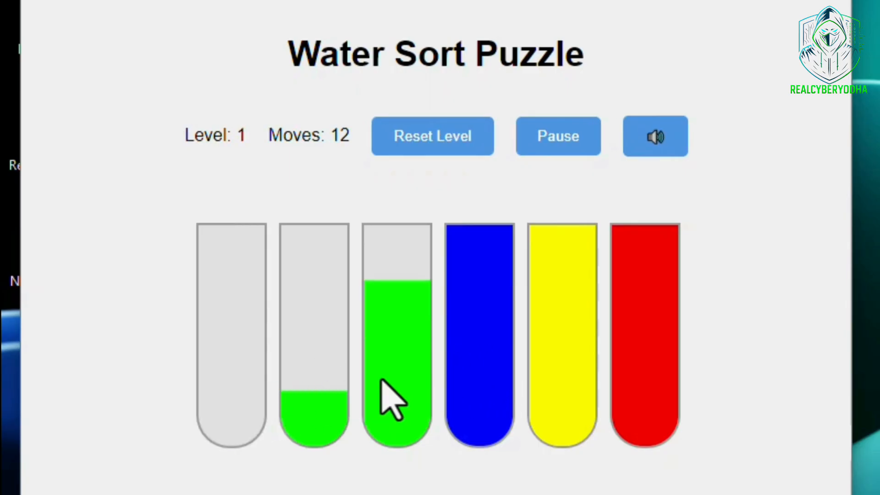
left_click(311, 380)
left_click(413, 406)
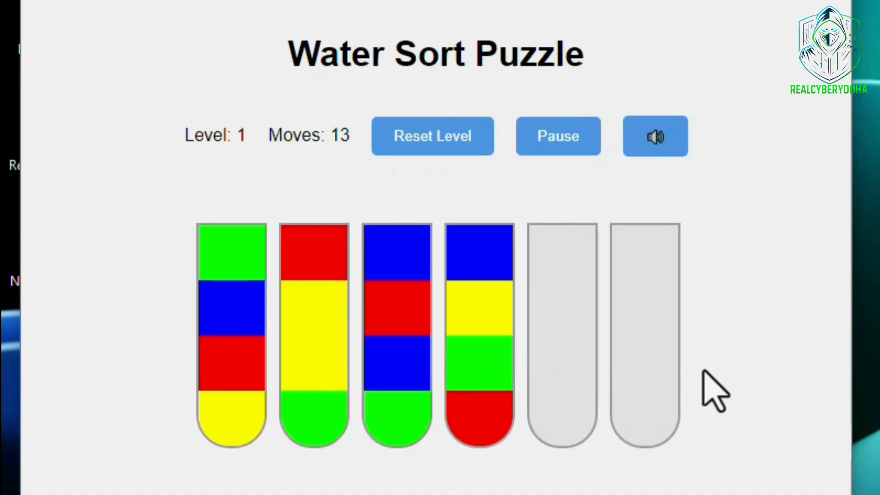
In the new puzzle, pour the top blue layers of the fourth and third tubes into the empty fifth tube.
left_click(480, 372)
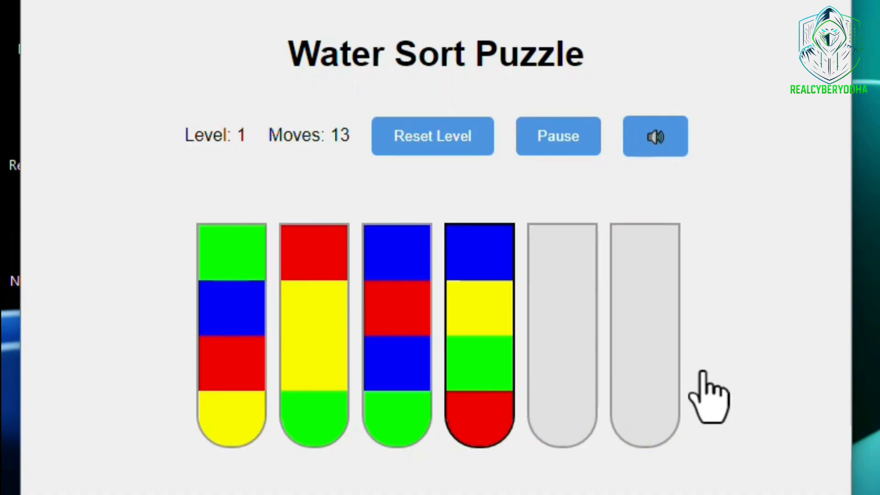
left_click(461, 395)
left_click(454, 383)
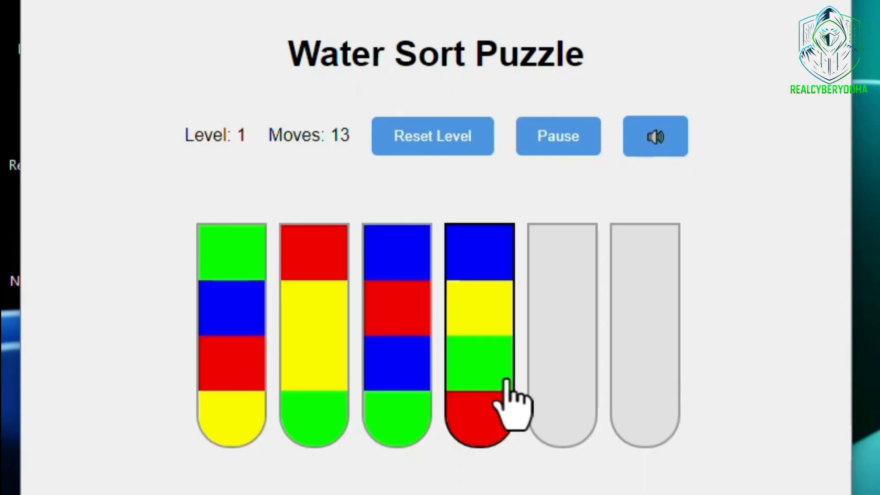
left_click(558, 403)
left_click(405, 334)
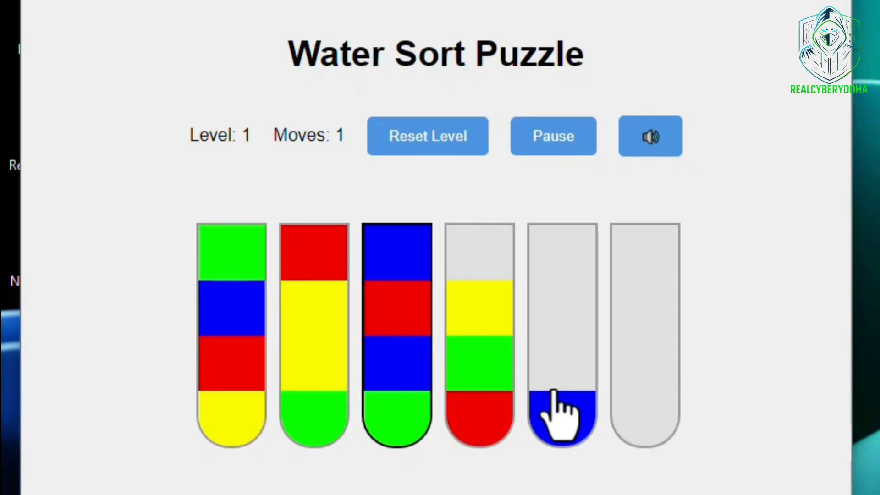
left_click(572, 400)
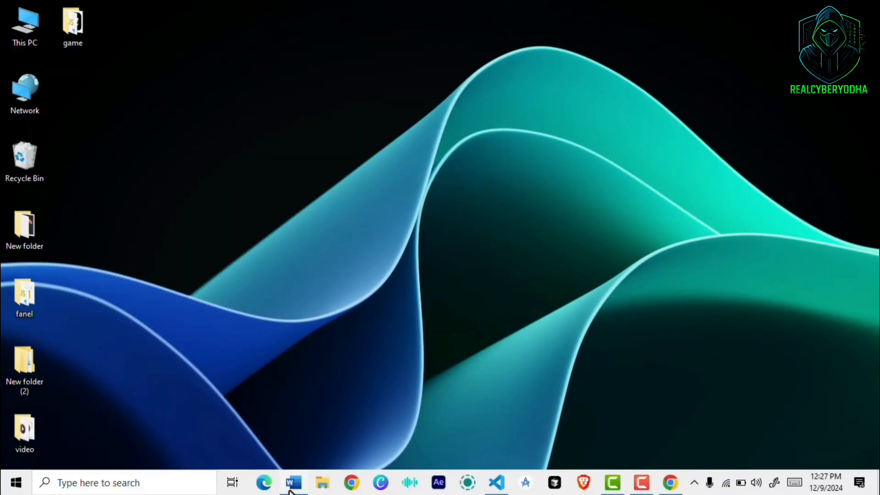
Switch to the Word document and copy the whole "30-level algorithm" prompt paragraph.
left_click(289, 483)
scroll(344, 363, "down", 5)
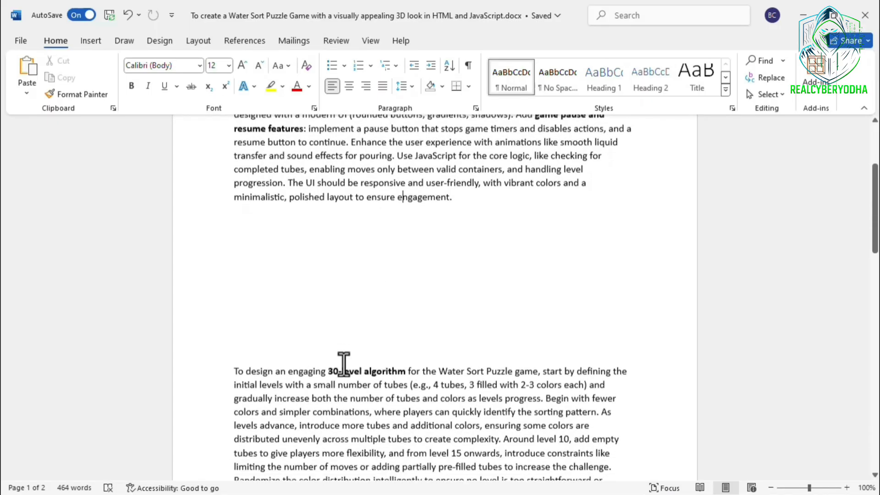
scroll(344, 363, "down", 5)
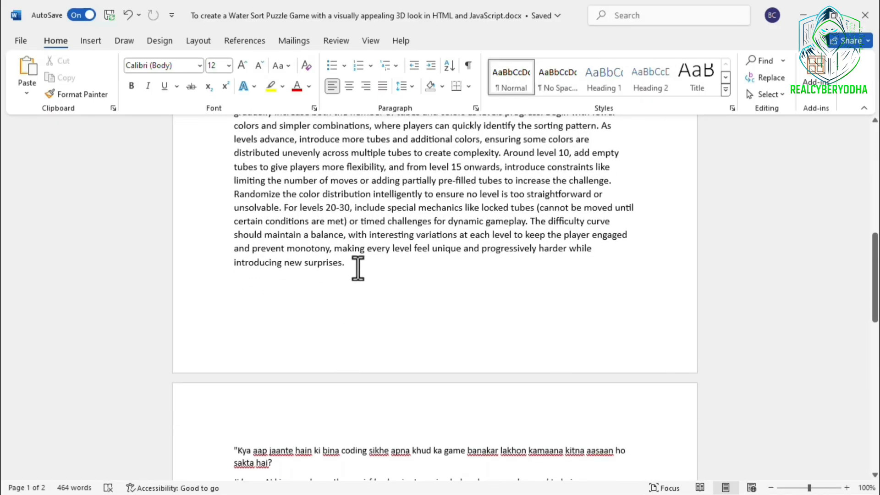
left_click_drag(286, 265, 231, 164)
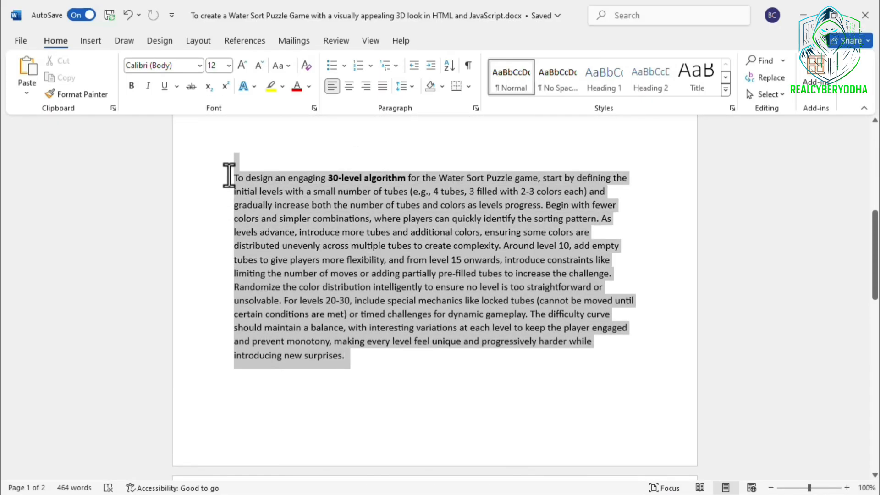
right_click(359, 211)
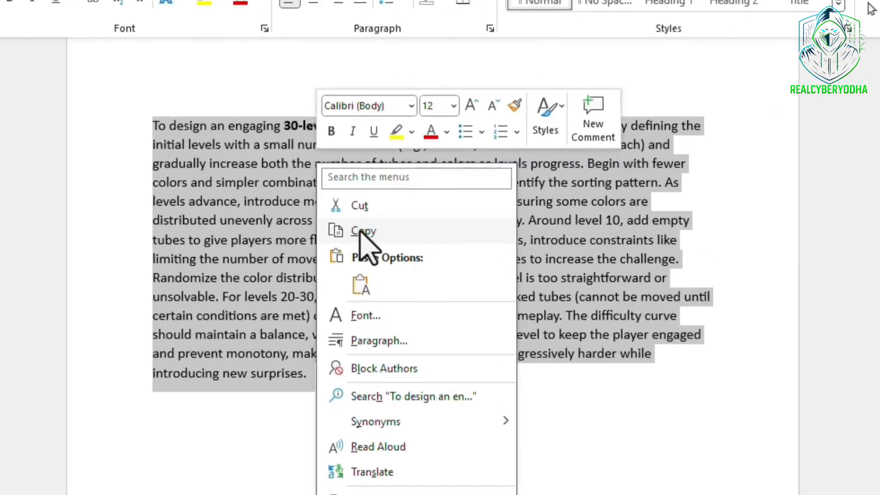
left_click(379, 252)
left_click(260, 95)
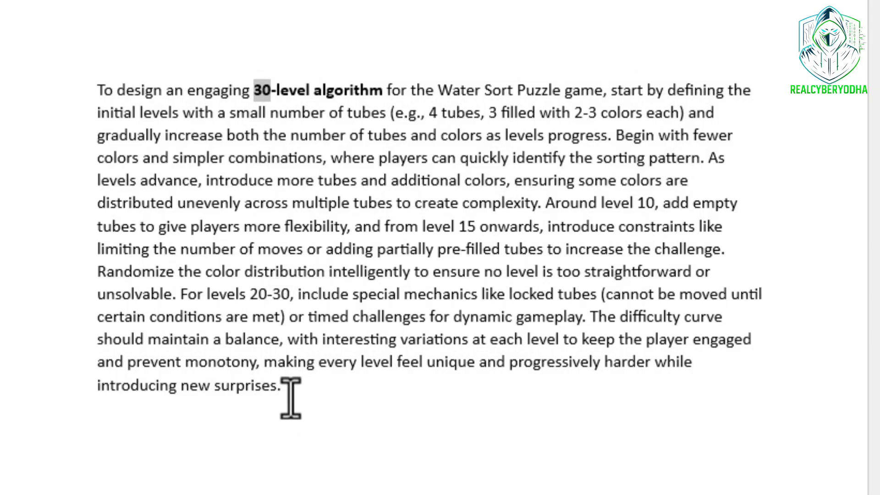
left_click_drag(290, 398, 17, 91)
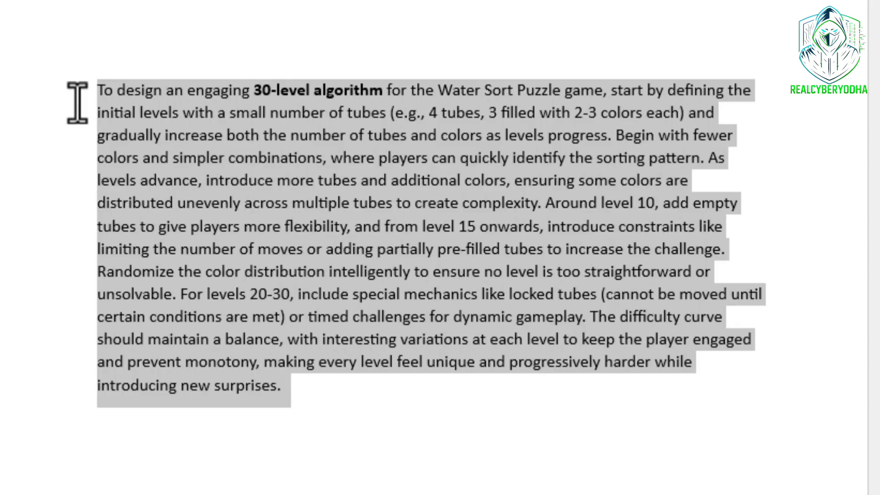
right_click(229, 134)
left_click(248, 164)
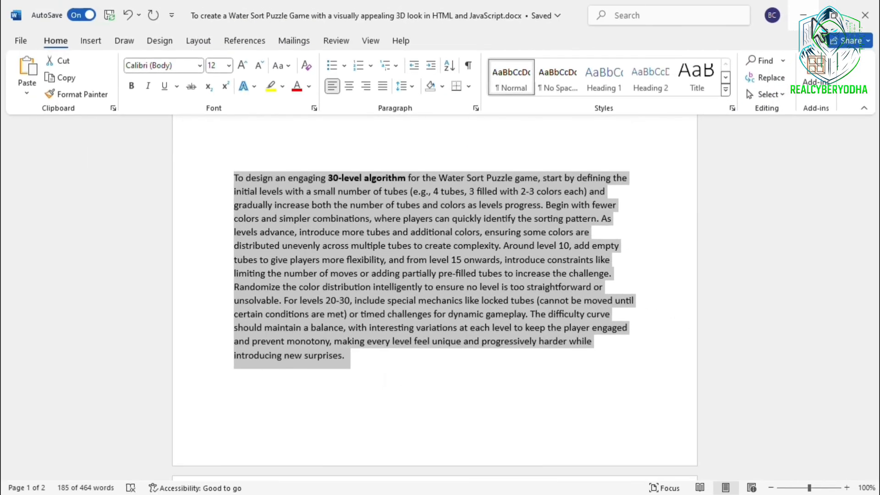
Minimize Word, return to the ChatGPT conversation and submit the copied 30-level algorithm paragraph as the follow-up prompt.
left_click(804, 19)
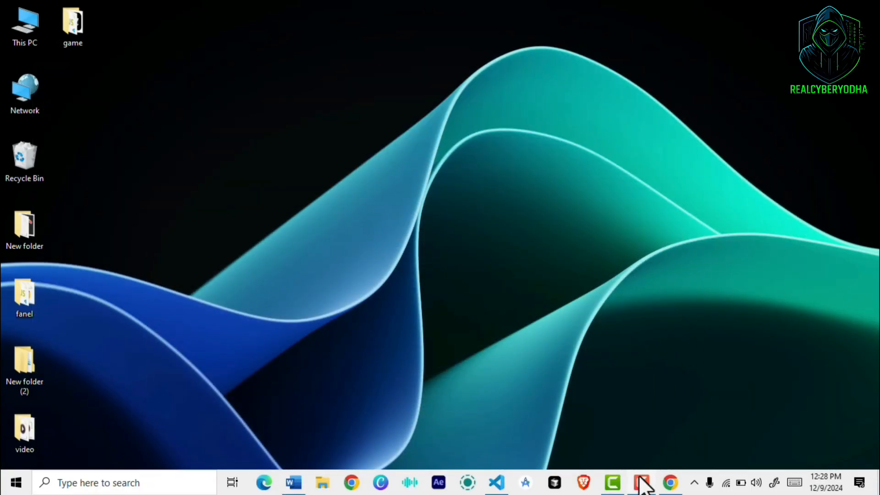
mouse_move(641, 477)
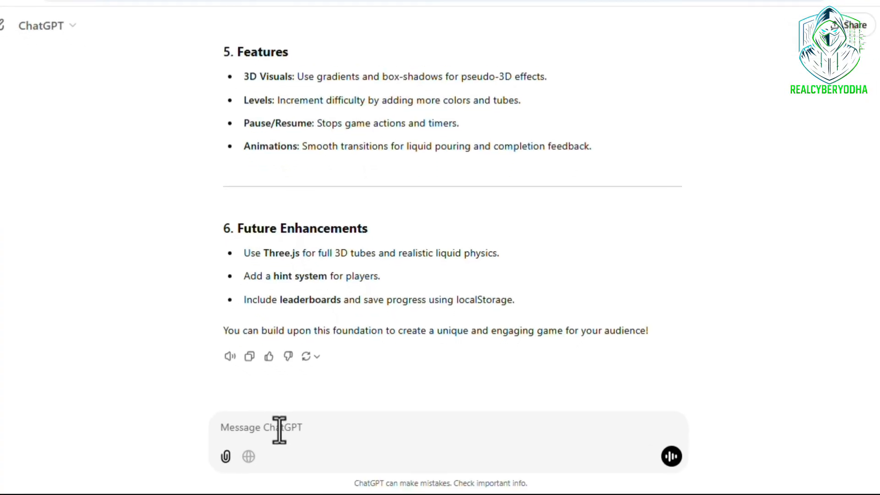
key("ctrl+v")
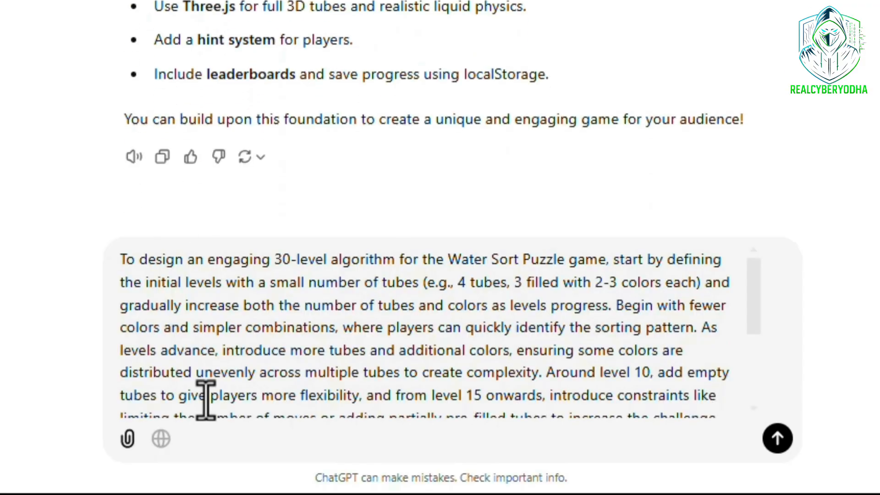
left_click(778, 439)
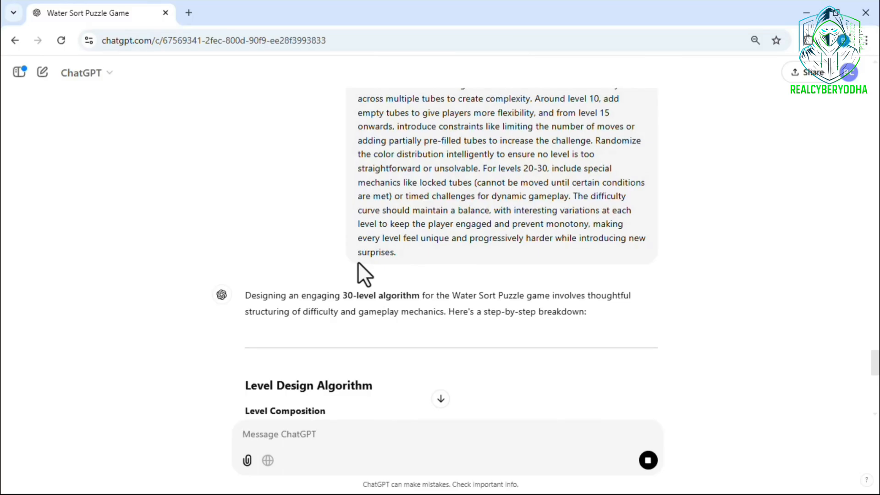
Read through the Level Composition and Difficulty Scaling sections of the reply, down to the Levels 26-30 tier.
scroll(359, 263, "down", 2)
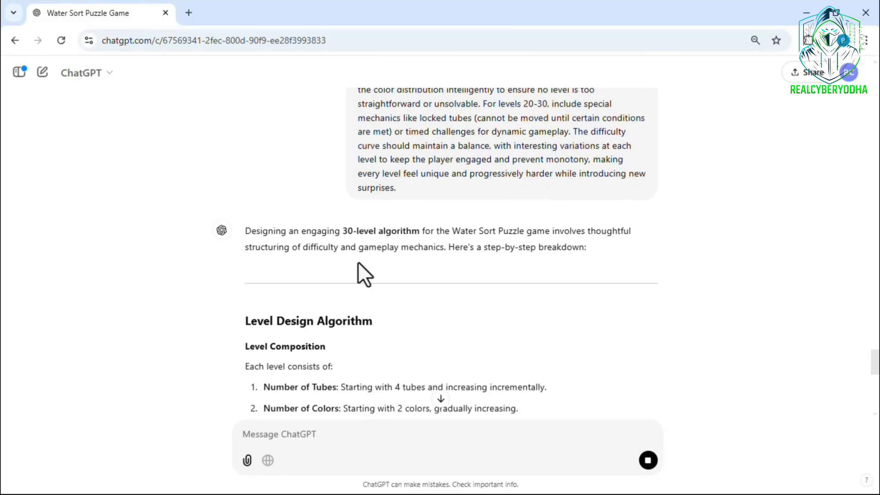
scroll(359, 263, "down", 2)
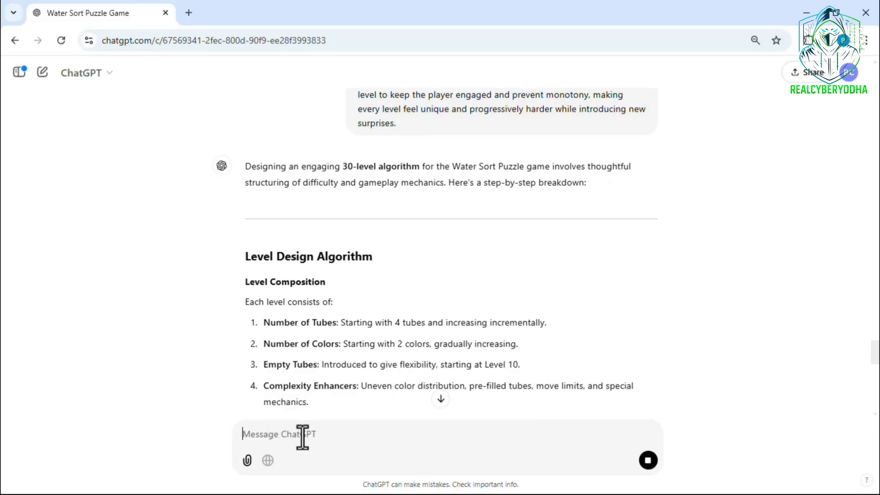
scroll(346, 411, "down", 2)
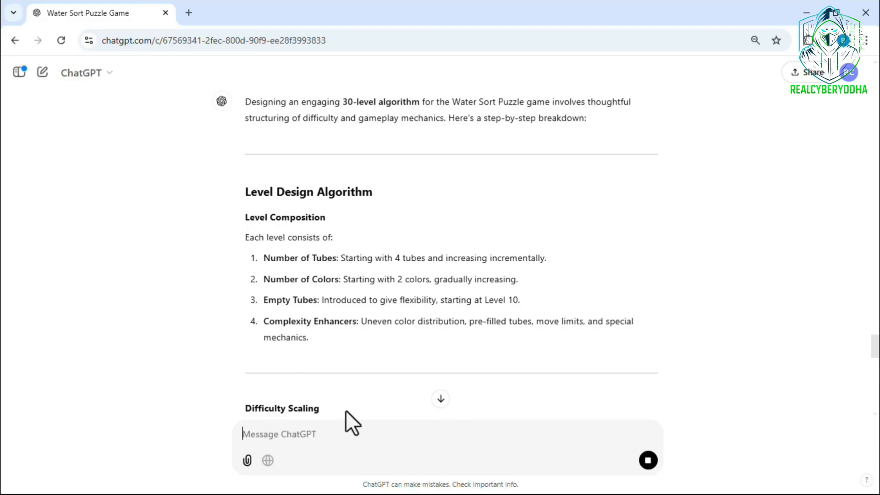
scroll(346, 411, "down", 4)
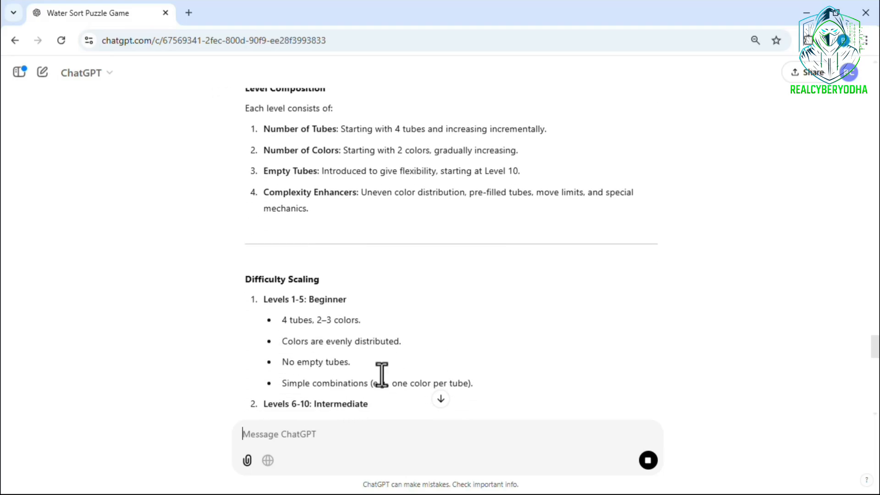
scroll(381, 373, "down", 2)
scroll(382, 373, "down", 10)
scroll(381, 373, "up", 9)
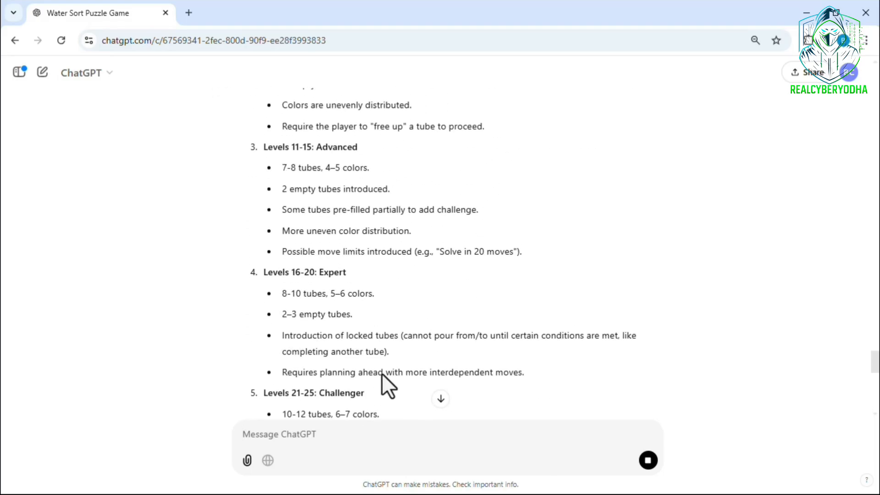
left_click_drag(239, 144, 367, 315)
scroll(380, 226, "down", 10)
scroll(373, 280, "down", 3)
left_click(360, 314)
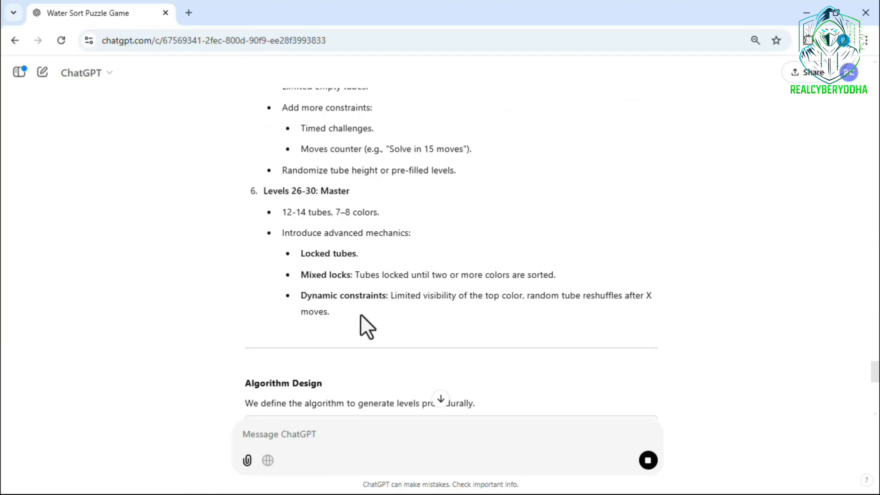
Examine the Algorithm Design code, the Example Output and the Special Mechanics Implementation section of the reply.
scroll(360, 315, "down", 4)
scroll(369, 297, "down", 8)
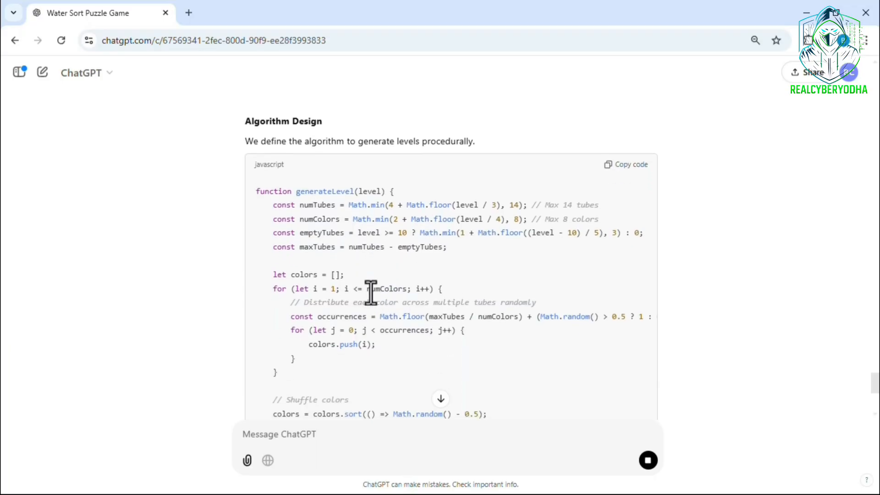
scroll(370, 292, "down", 2)
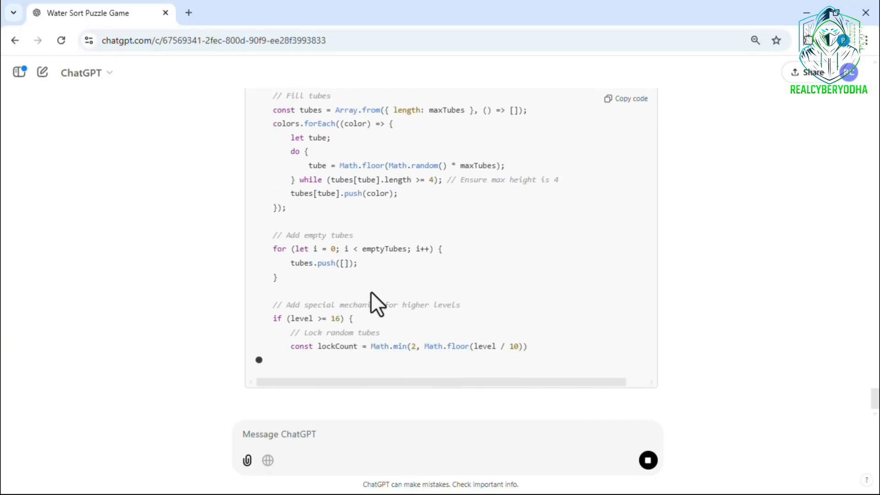
scroll(342, 305, "down", 5)
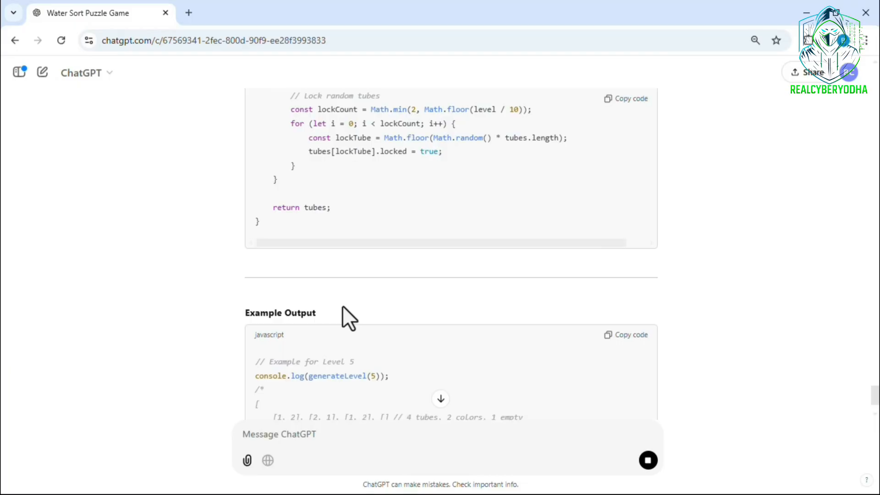
scroll(342, 306, "down", 2)
scroll(383, 326, "down", 2)
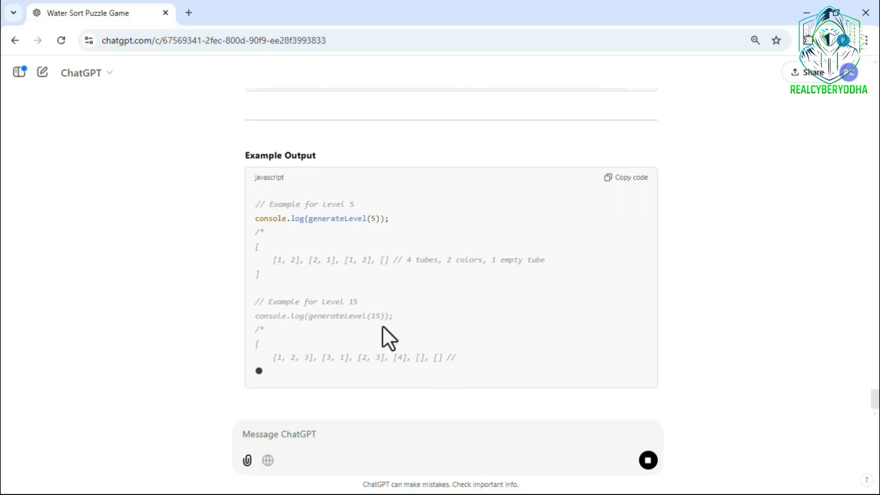
scroll(382, 325, "down", 2)
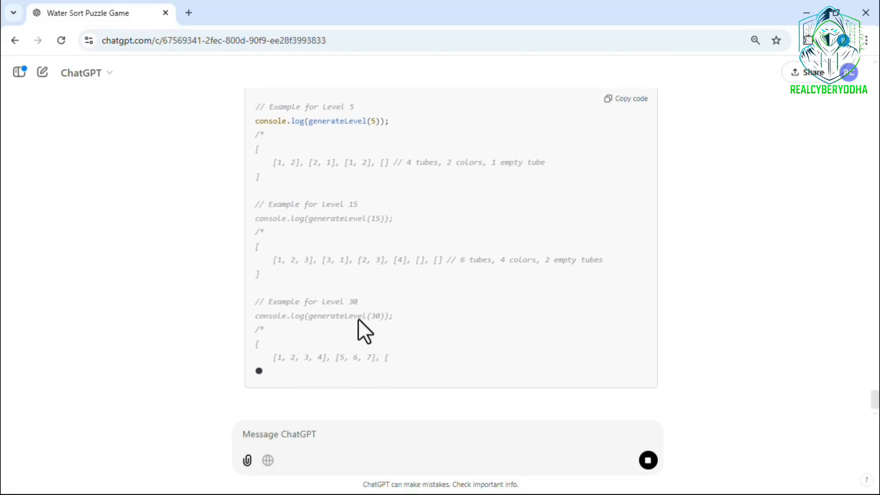
scroll(373, 278, "up", 6)
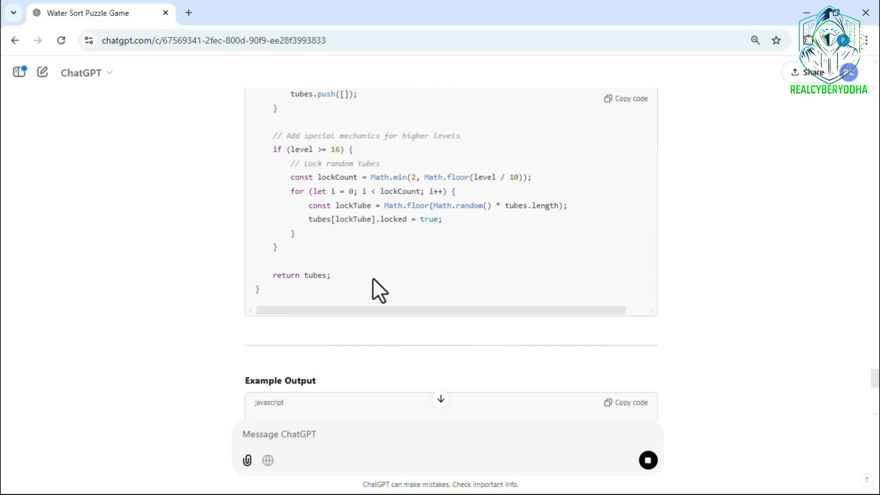
scroll(373, 278, "down", 8)
scroll(373, 278, "down", 2)
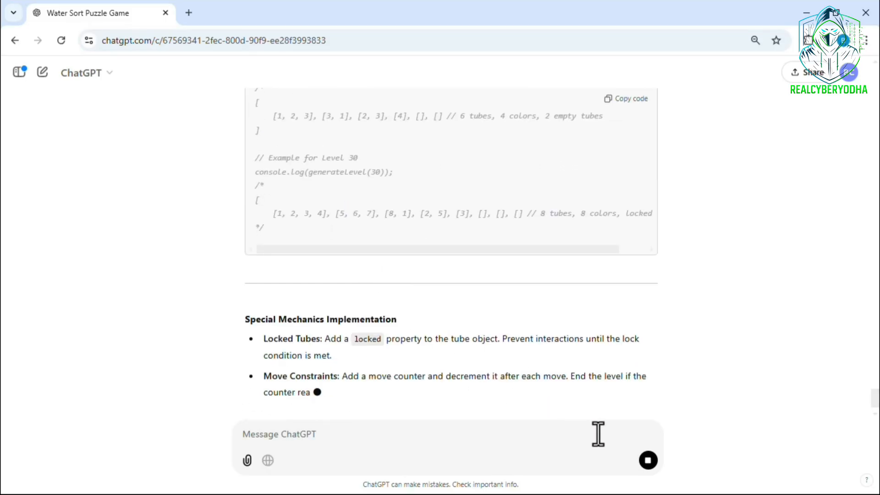
Submit the follow-up prompt "give me full code" in the same ChatGPT conversation.
left_click(648, 460)
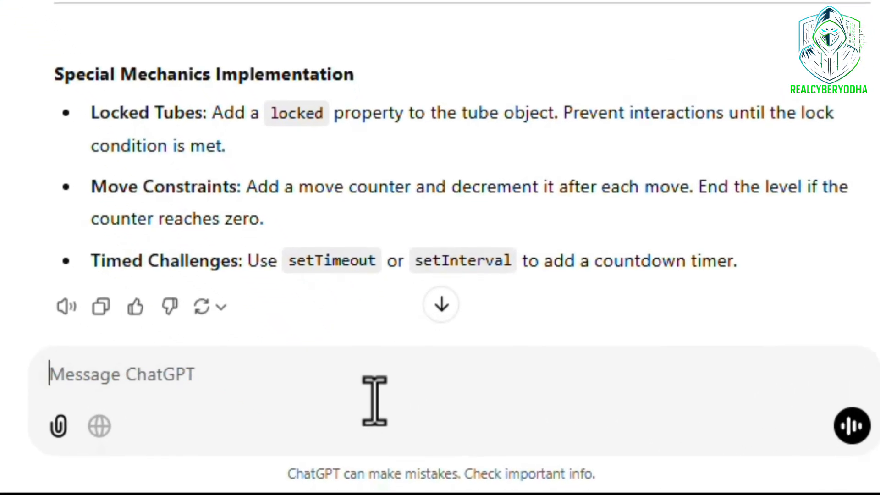
type("fu")
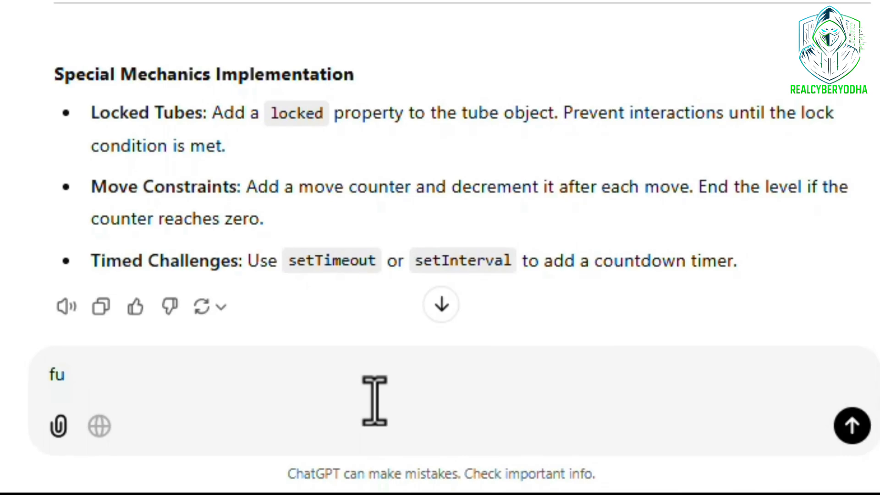
key("BackSpace")
key("BackSpace")
type("give me full code")
key("Return")
Look through the index.html and style.css code while ChatGPT generates it.
scroll(150, 202, "down", 5)
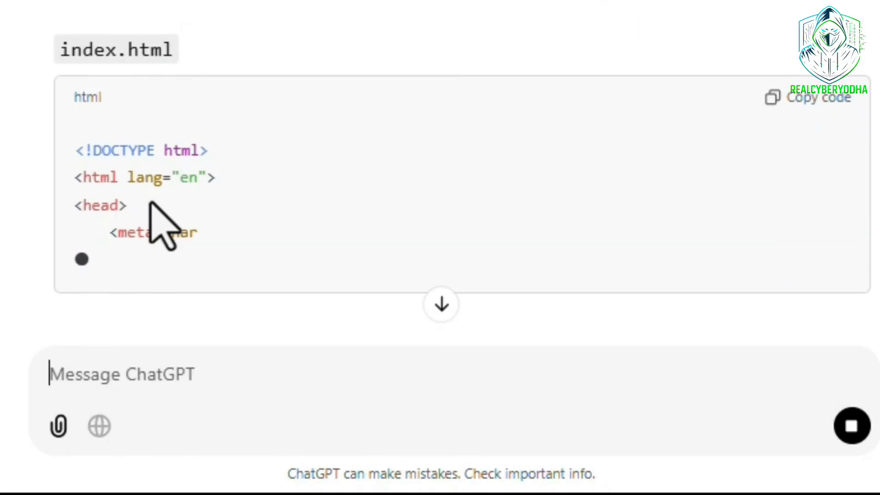
scroll(152, 202, "down", 2)
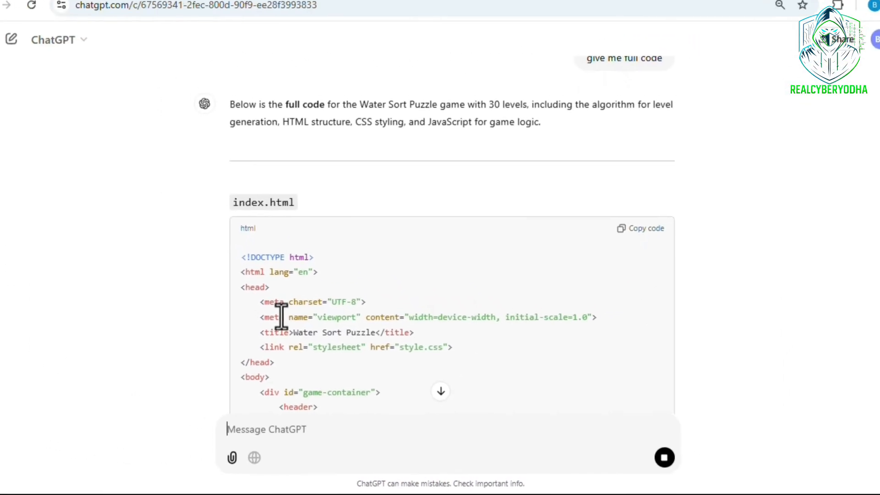
scroll(281, 315, "down", 2)
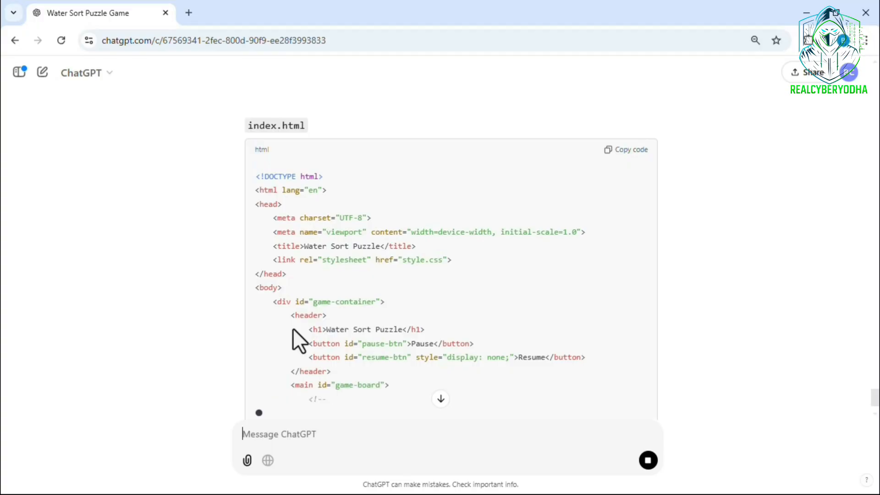
scroll(293, 328, "down", 3)
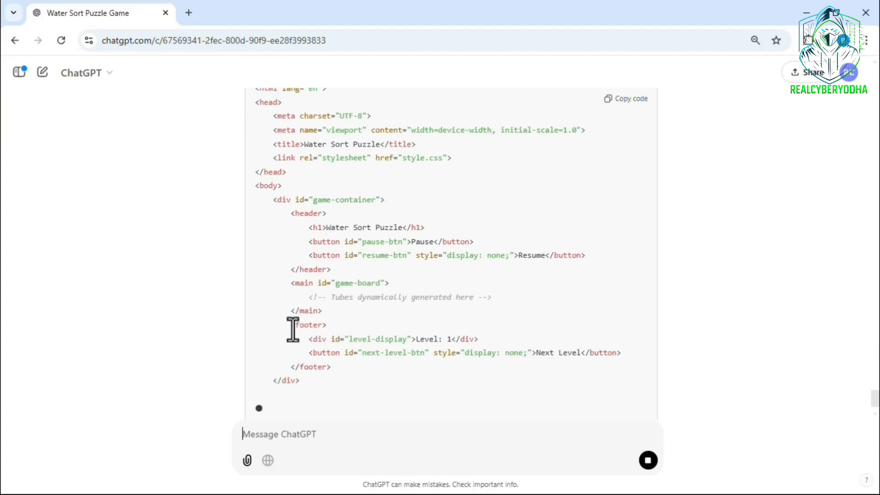
scroll(293, 328, "down", 1)
scroll(293, 328, "down", 5)
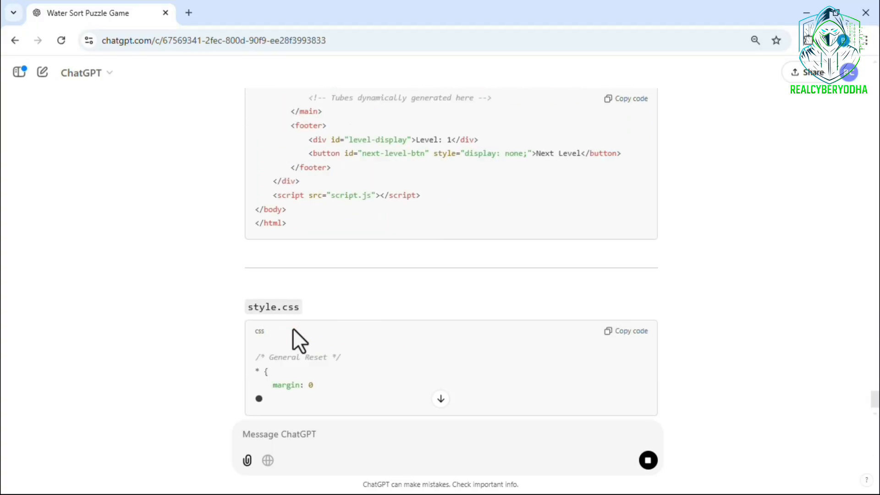
scroll(293, 328, "down", 2)
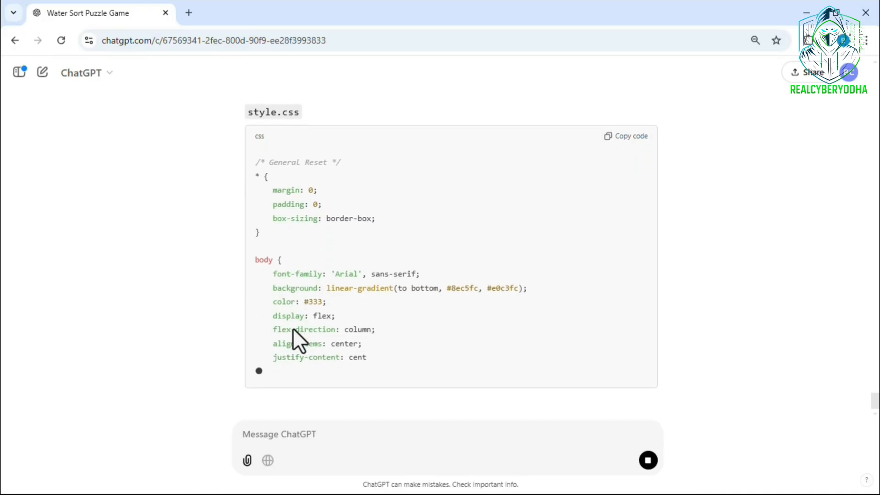
scroll(355, 336, "down", 1)
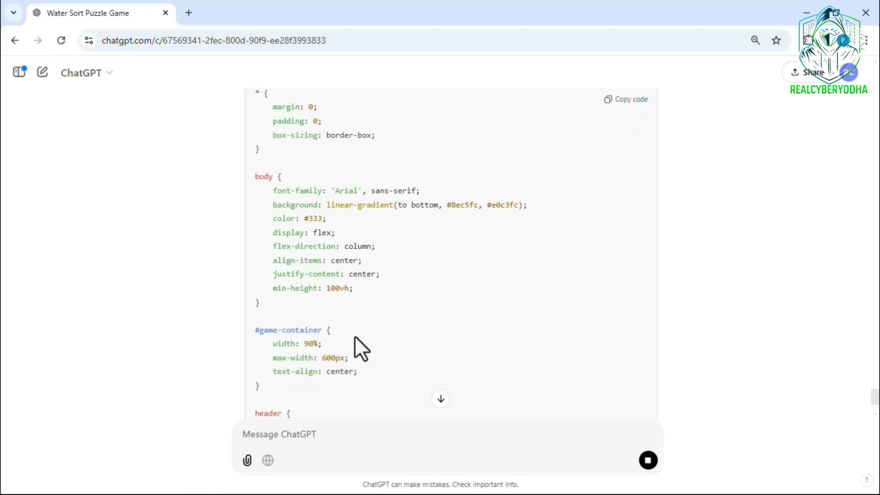
scroll(355, 336, "down", 2)
scroll(355, 337, "down", 3)
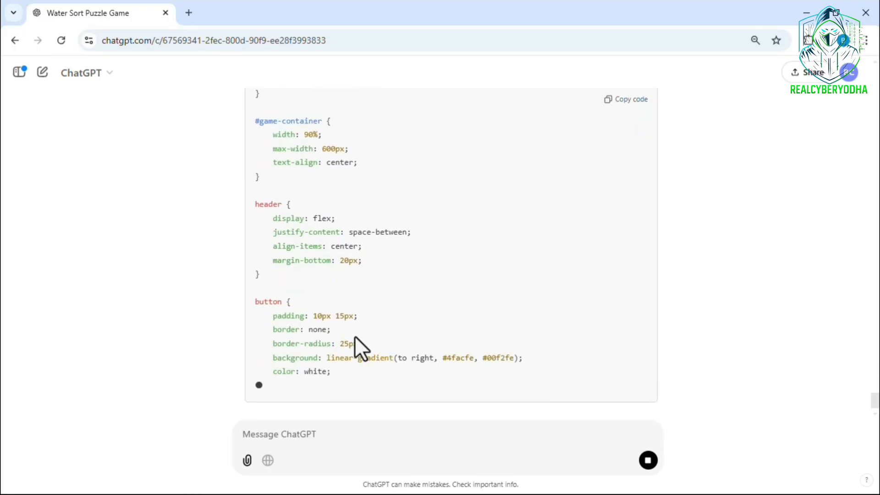
scroll(355, 337, "down", 1)
In Level 1 of the game, pour the first tube's top red into the fourth tube and the top greens of the second and first tubes into the third.
left_click(295, 367)
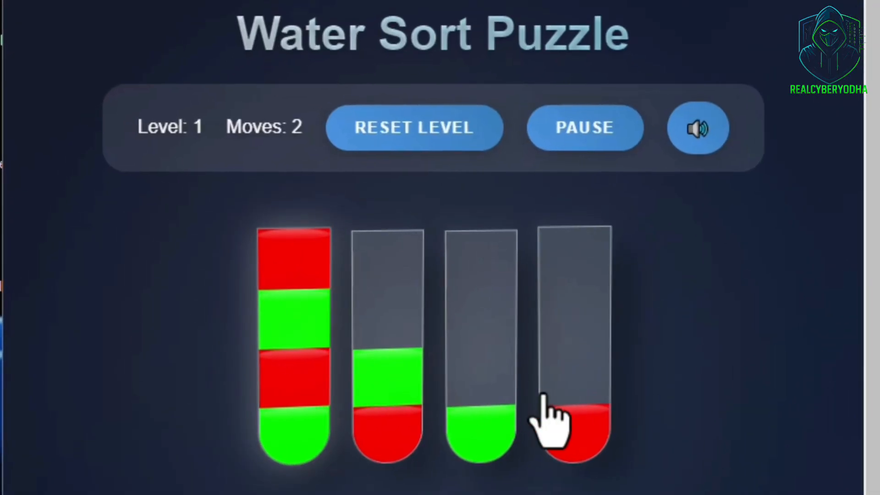
left_click(518, 401)
left_click(389, 409)
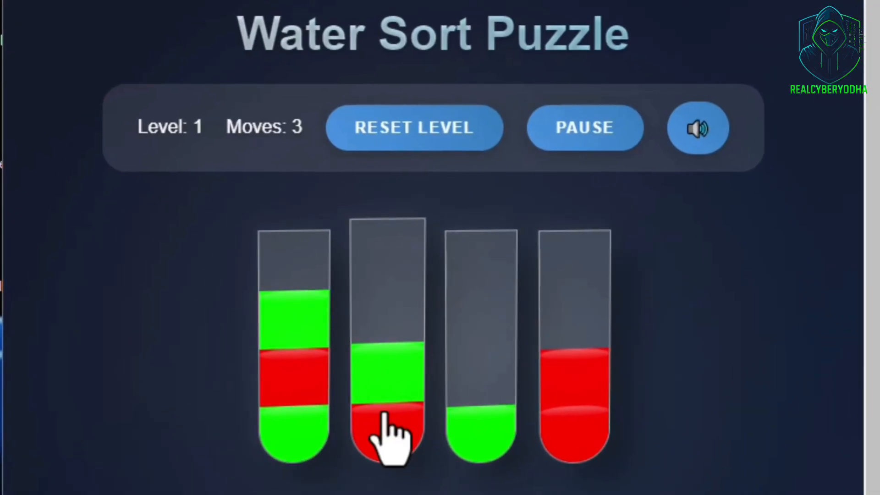
left_click(449, 420)
left_click(287, 399)
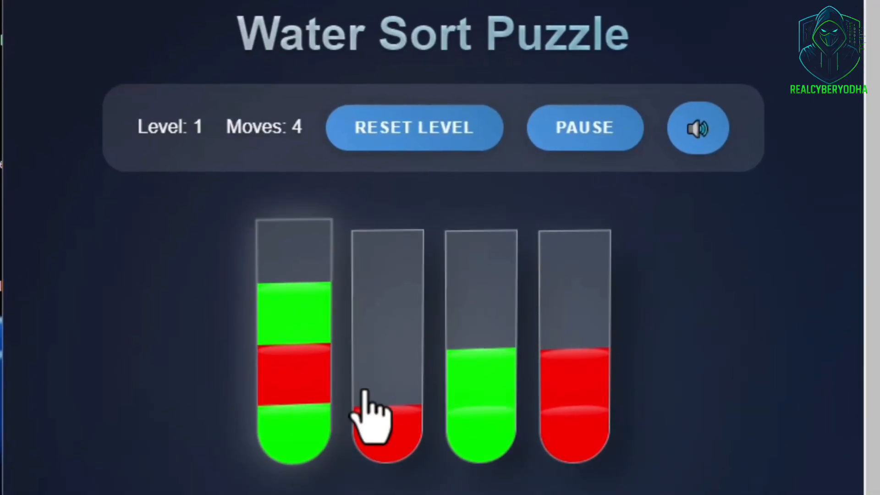
left_click(498, 410)
Finish Level 1 by pouring the reds of the second and first tubes into the fourth tube and the last green into the third.
left_click(383, 387)
left_click(551, 384)
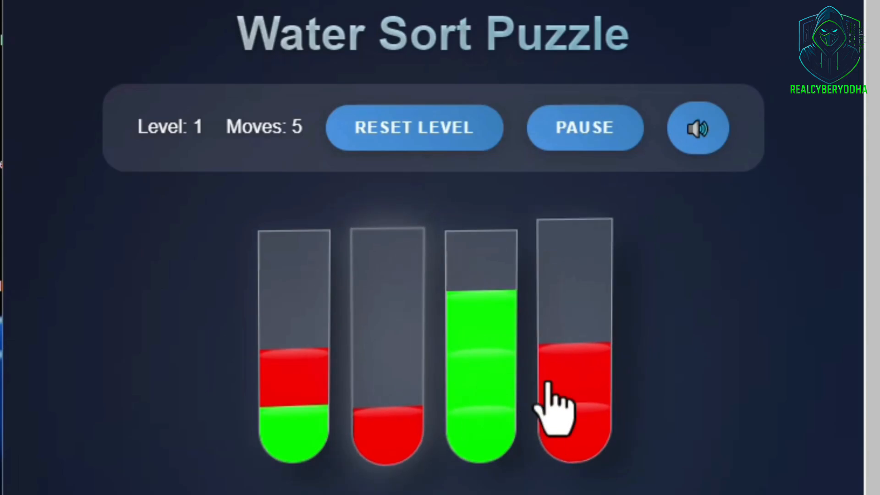
left_click(311, 378)
left_click(582, 393)
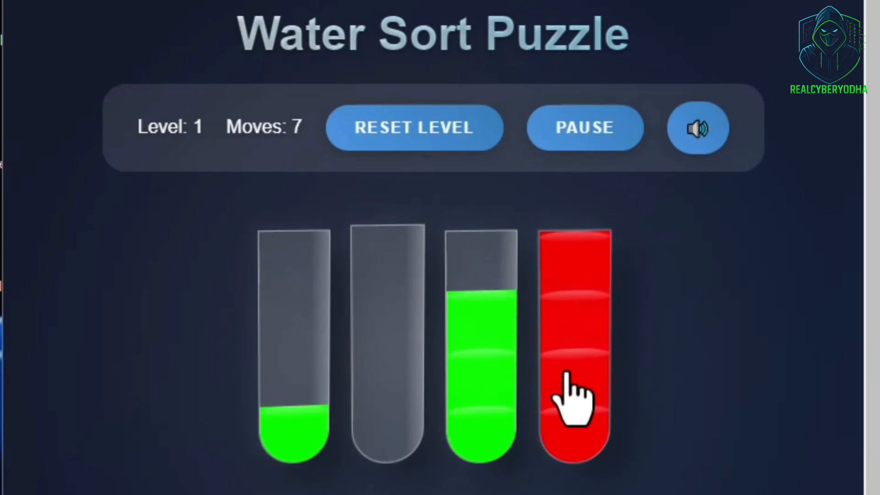
left_click(482, 404)
left_click(293, 404)
left_click(474, 413)
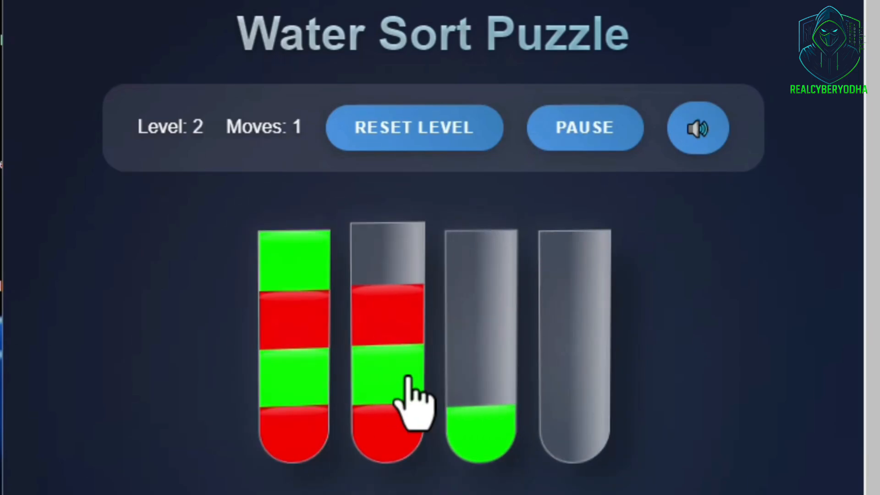
In Level 2, empty the second tube by pouring its red layers into the fourth tube and its green layer into the third.
left_click(411, 401)
left_click(569, 399)
left_click(380, 404)
left_click(466, 404)
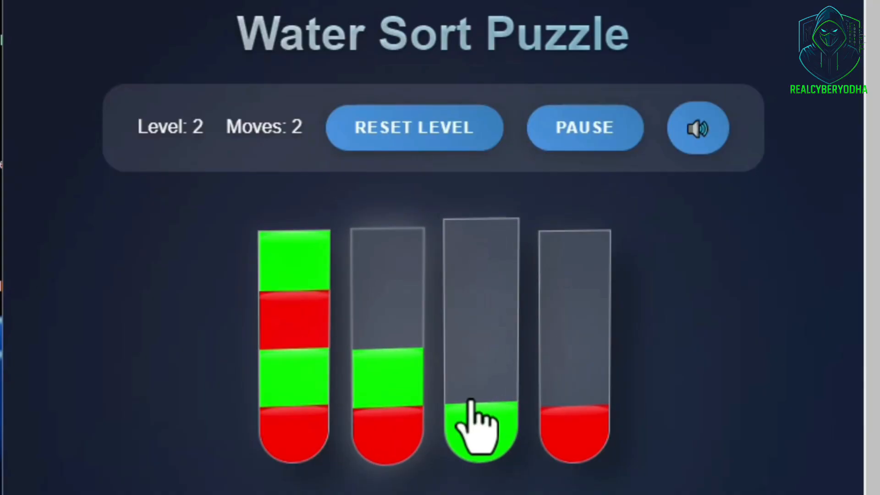
left_click(367, 395)
left_click(550, 385)
Complete Level 2 by pouring the first tube's green layers into the third tube and its red layers into the fourth.
left_click(315, 407)
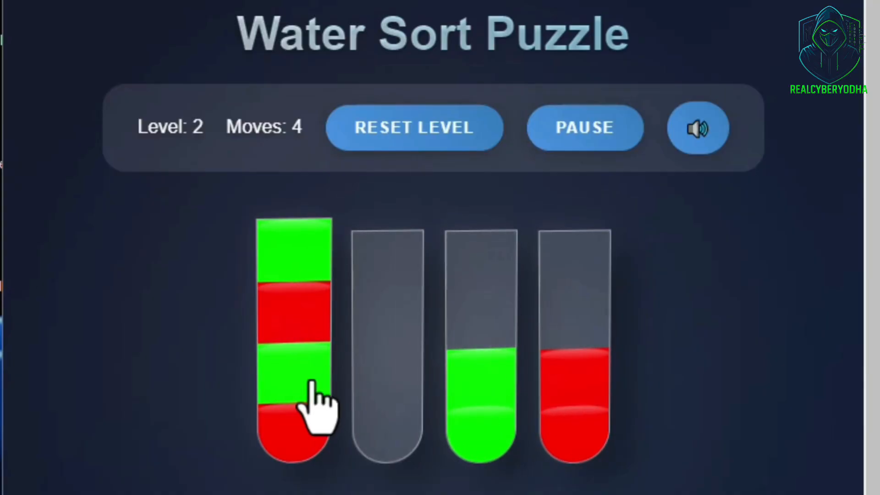
left_click(489, 408)
left_click(323, 390)
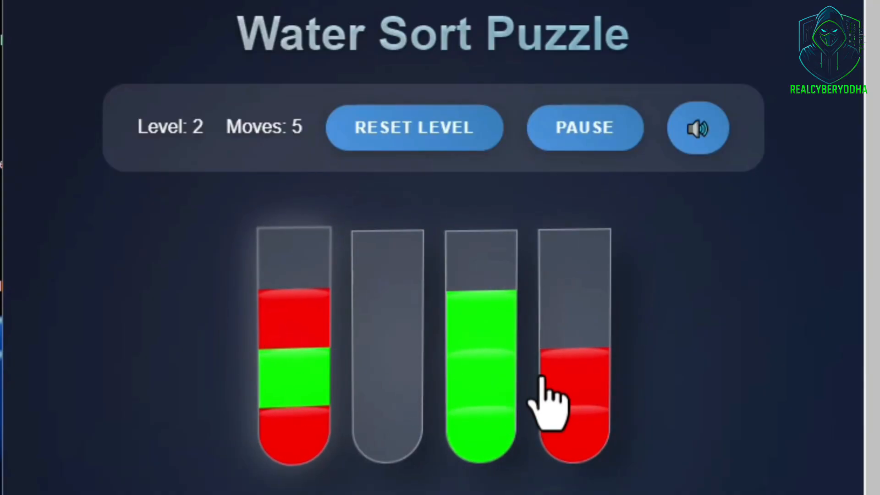
left_click(548, 393)
left_click(291, 367)
left_click(515, 388)
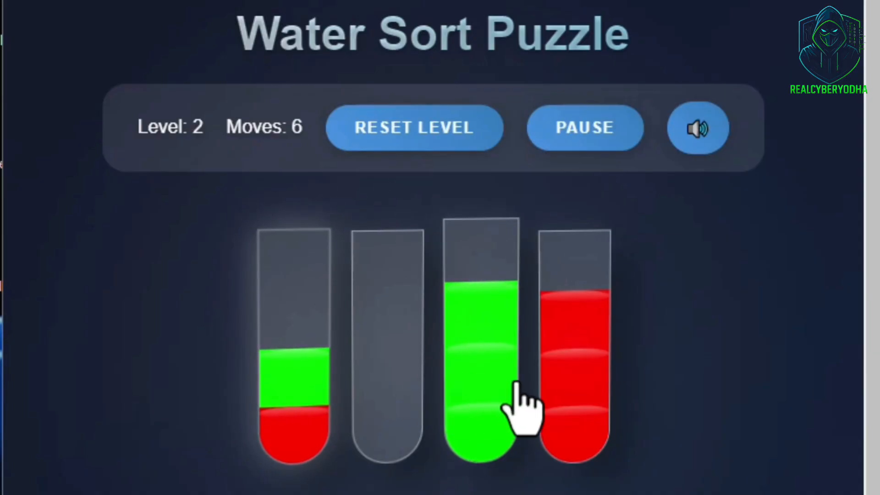
left_click(564, 414)
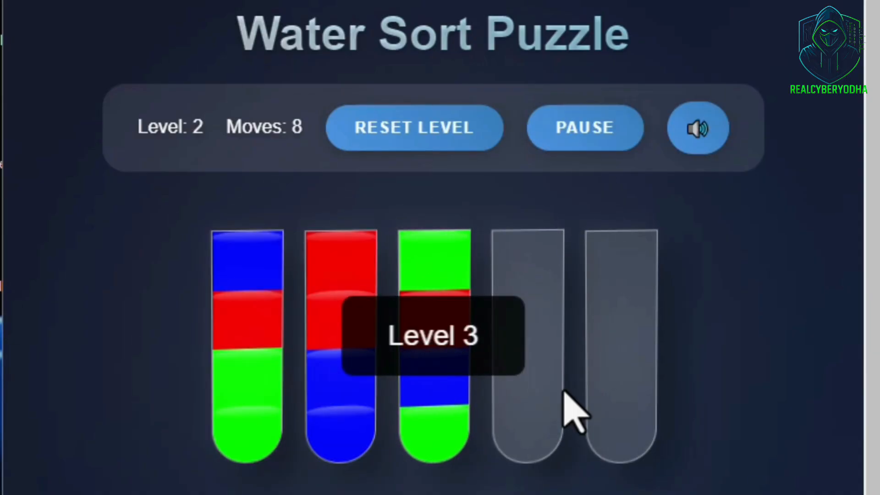
In Level 3, pour the third tube's top green into the fourth tube and the reds of the third and second tubes into the fifth.
left_click_drag(202, 135, 111, 143)
left_click(192, 350)
left_click(448, 383)
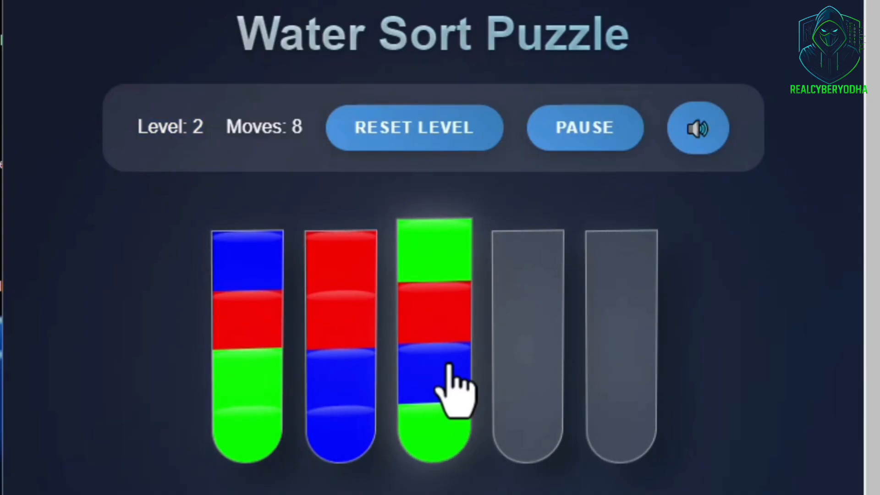
left_click(527, 373)
left_click(620, 404)
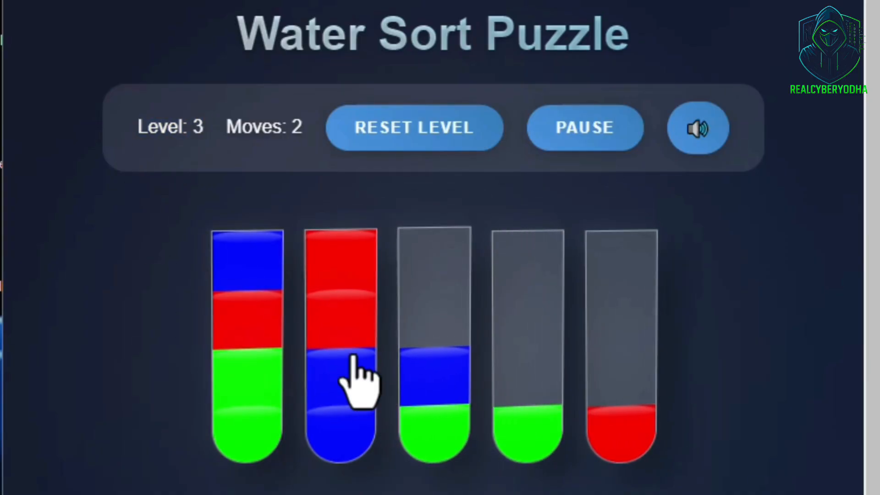
left_click(354, 364)
left_click(608, 410)
left_click(320, 387)
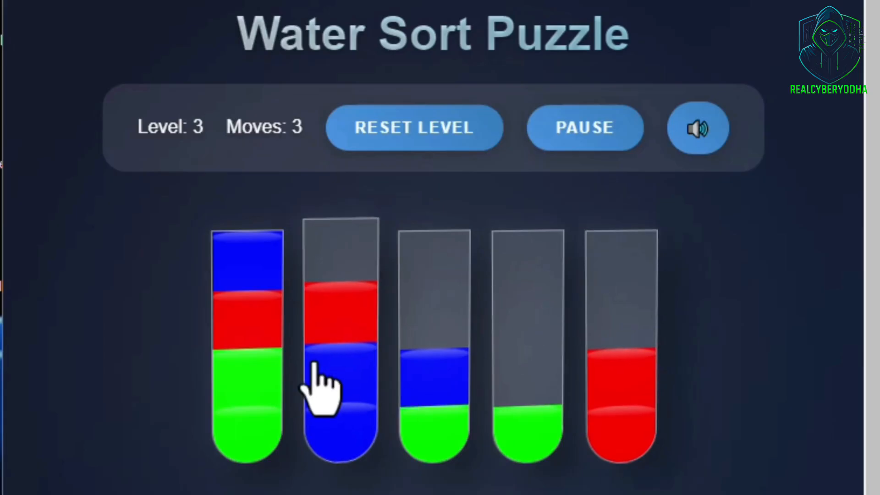
left_click(599, 403)
Empty the third tube by pouring its blue layer into the second tube and its last green into the fourth.
left_click(338, 405)
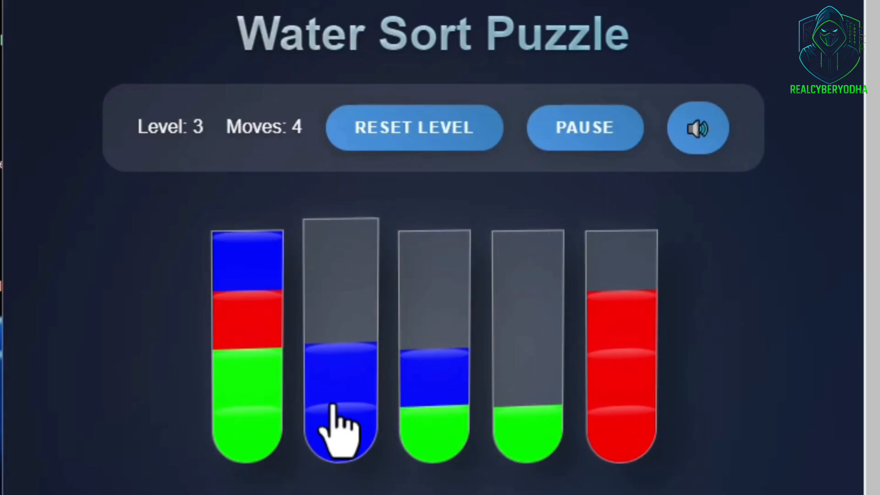
left_click(403, 406)
left_click(339, 410)
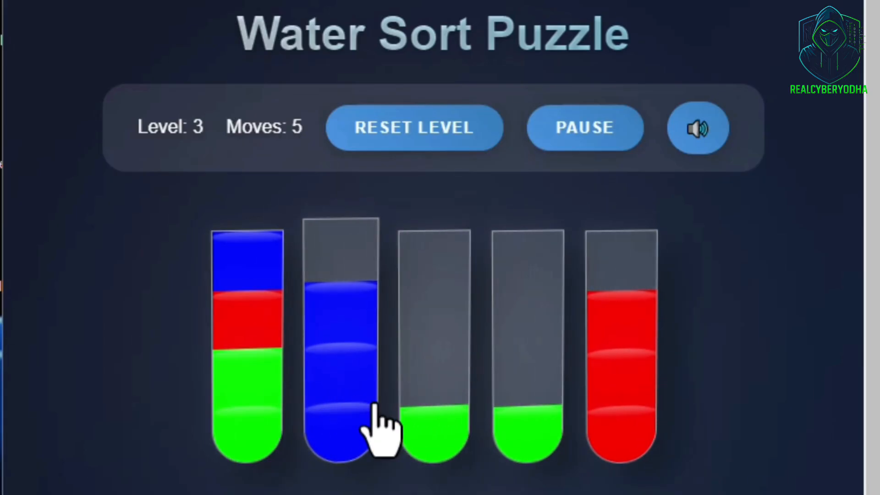
left_click(436, 447)
left_click(515, 442)
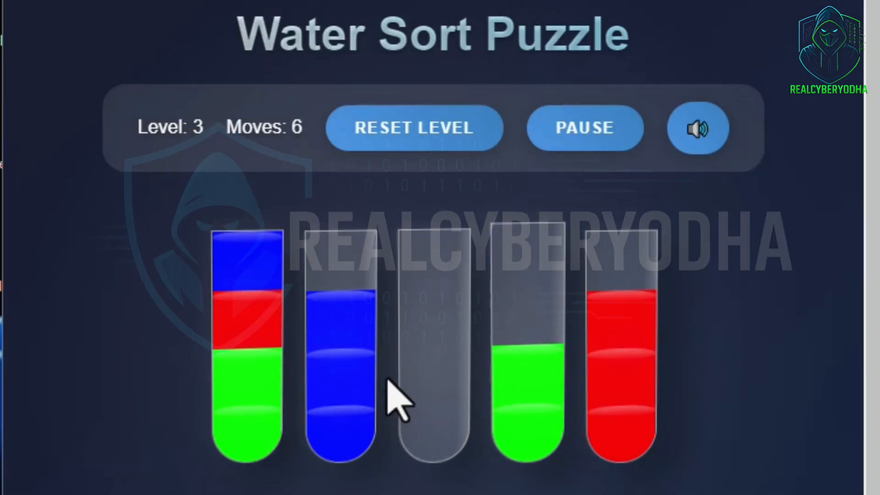
Pour the first tube's blue layer into the second tube and its red layer into the fifth.
left_click(248, 390)
left_click(344, 384)
left_click(250, 367)
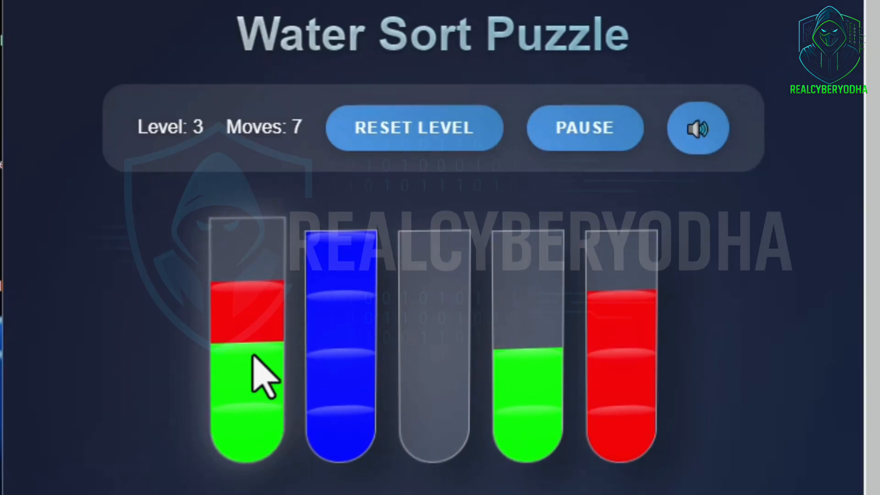
left_click(595, 362)
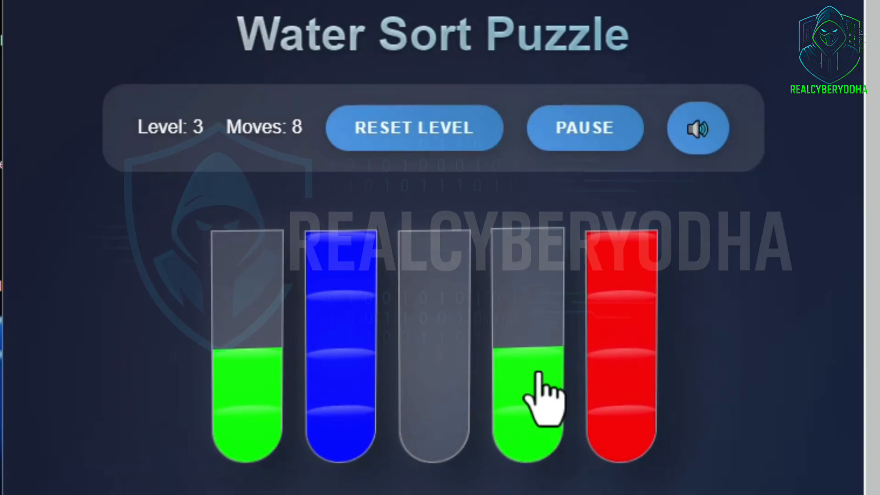
Finish Level 3 by pouring the fourth tube's green layers into the first tube.
left_click(250, 394)
left_click(501, 386)
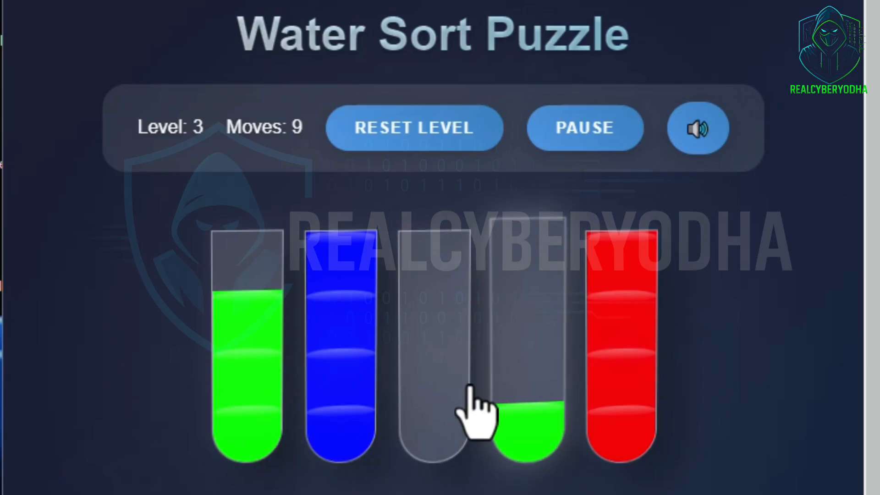
left_click(262, 379)
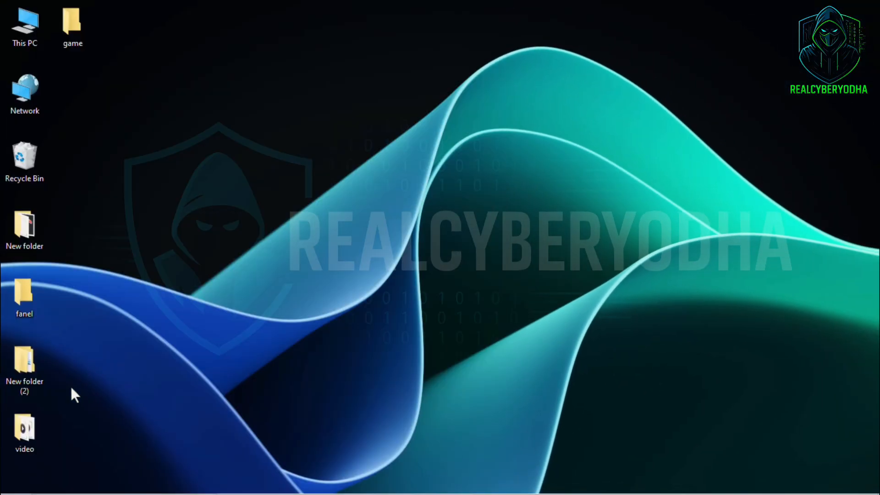
Launch Website 2 APK Builder Pro v5.0 from the desktop's video folder and set the website type to Local HTML Website.
double_click(31, 430)
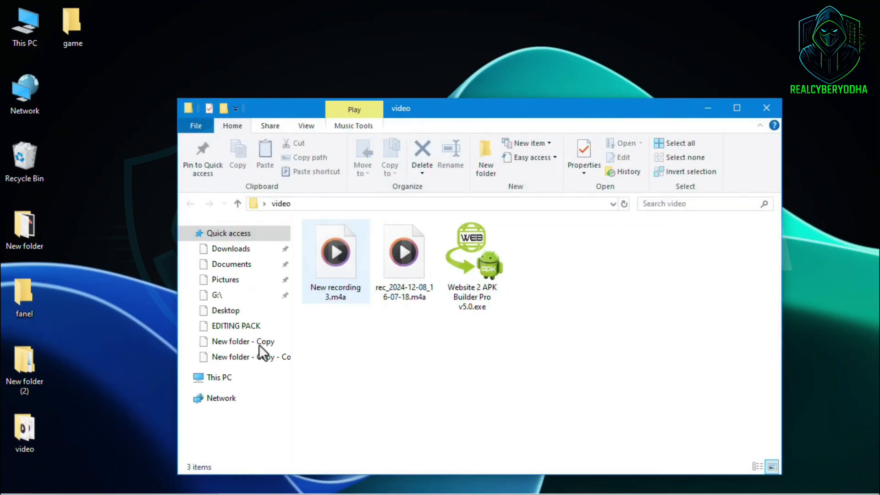
left_click(472, 265)
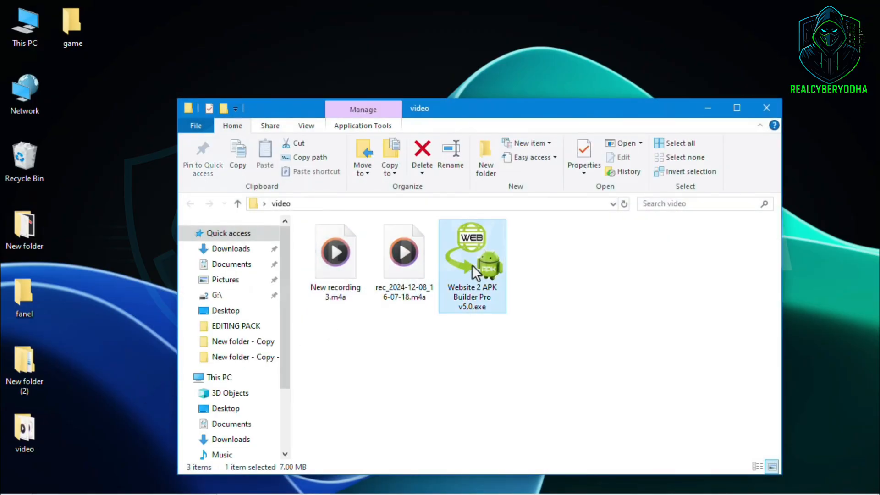
left_click(711, 109)
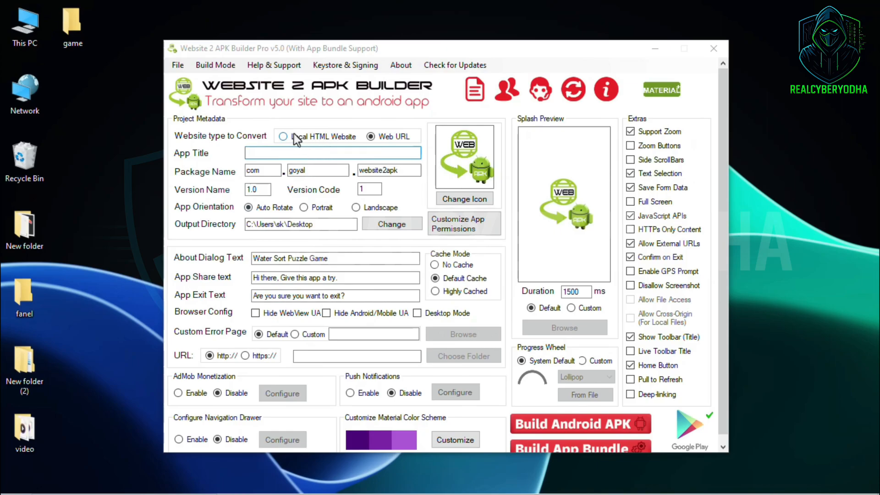
left_click(294, 136)
left_click(294, 137)
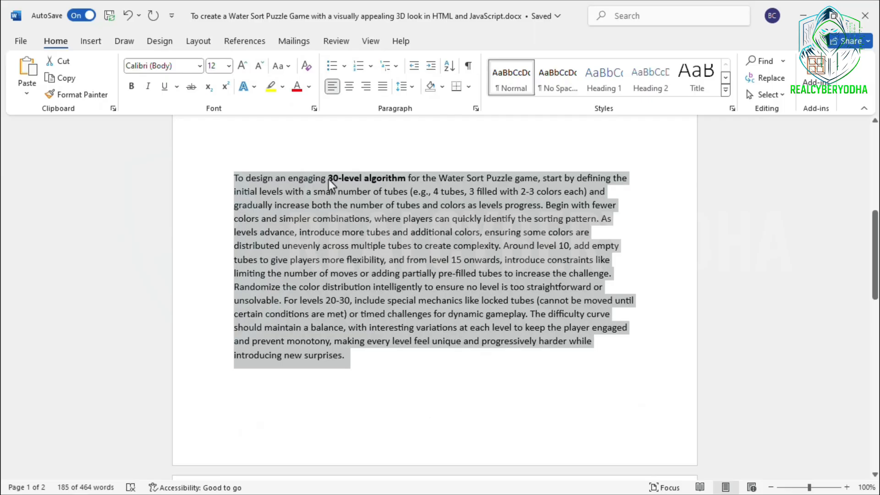
Copy the game's name from the first prompt in the Word document and enter "Water Sort Puzzle Game" as the app title in Website 2 APK Builder.
left_click(346, 188)
scroll(345, 182, "up", 8)
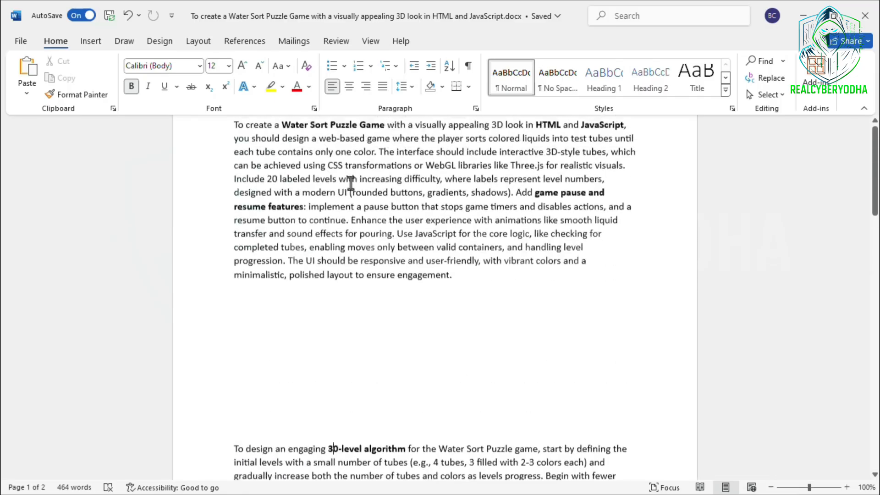
left_click_drag(382, 195, 291, 196)
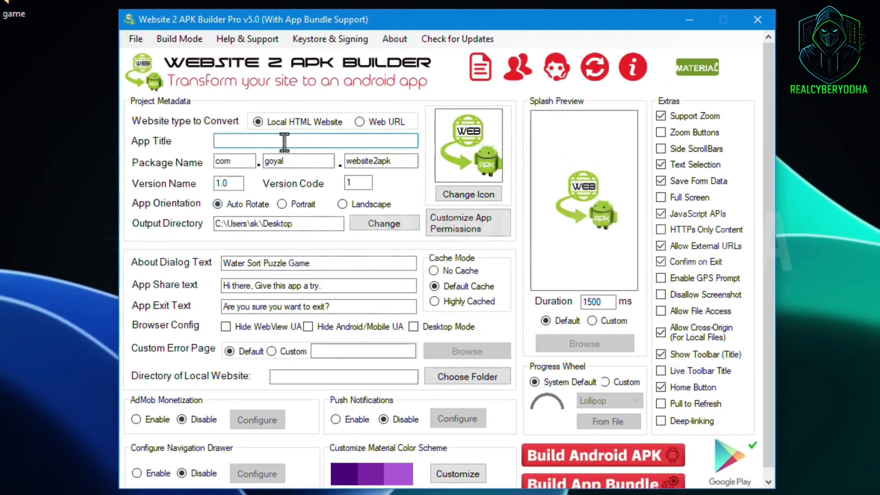
type("Water Sort Puzzle Game")
Set the package name to com.game.youbtech.
double_click(292, 161)
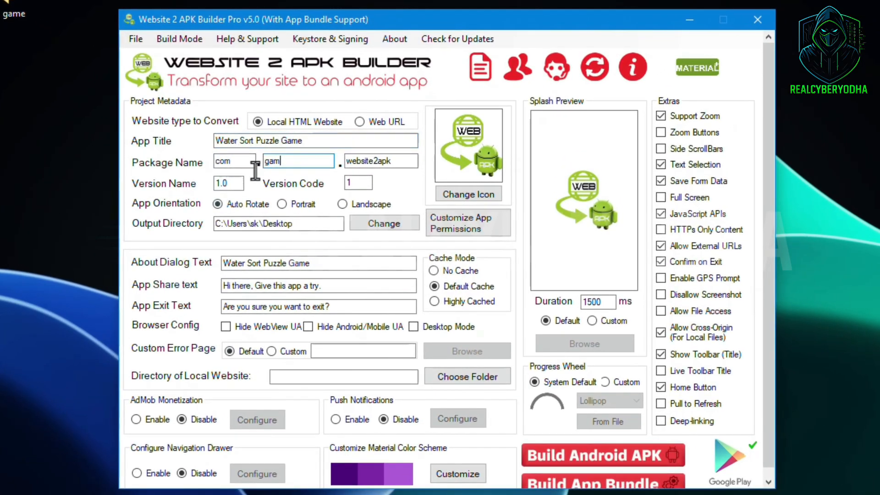
type("game")
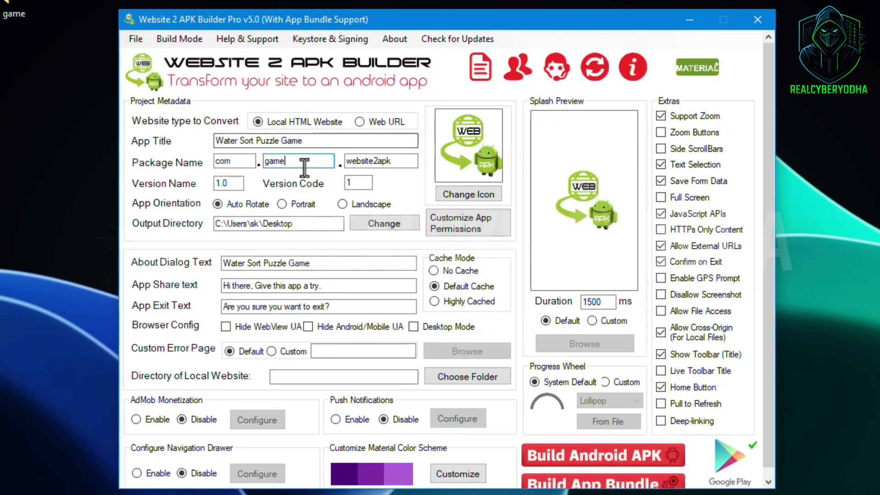
left_click_drag(393, 161, 340, 164)
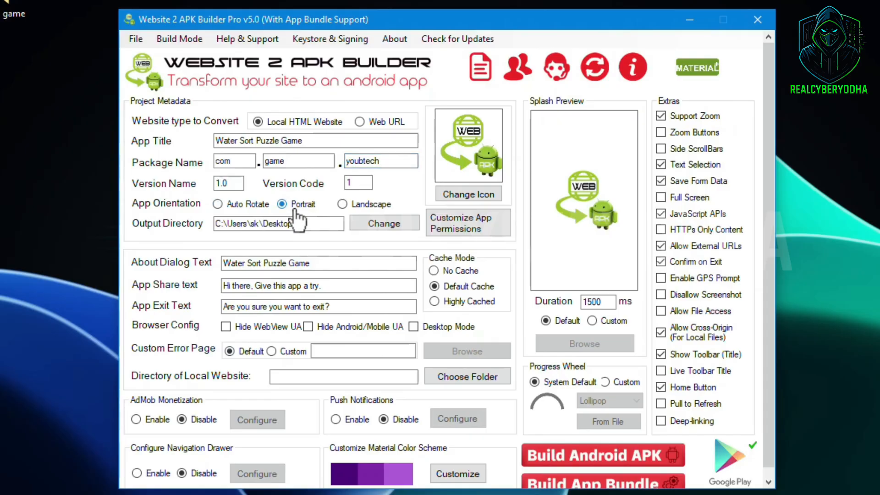
Set the app orientation to Portrait and choose Desktop as the output directory.
left_click(384, 223)
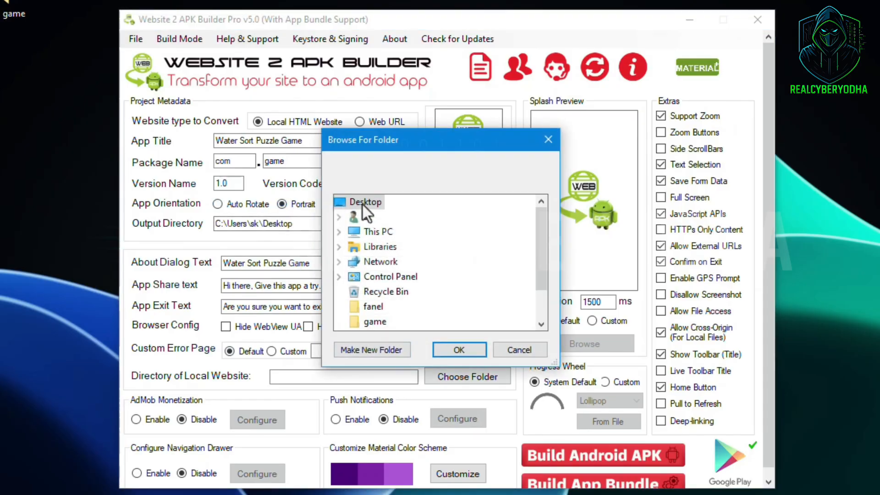
left_click(457, 348)
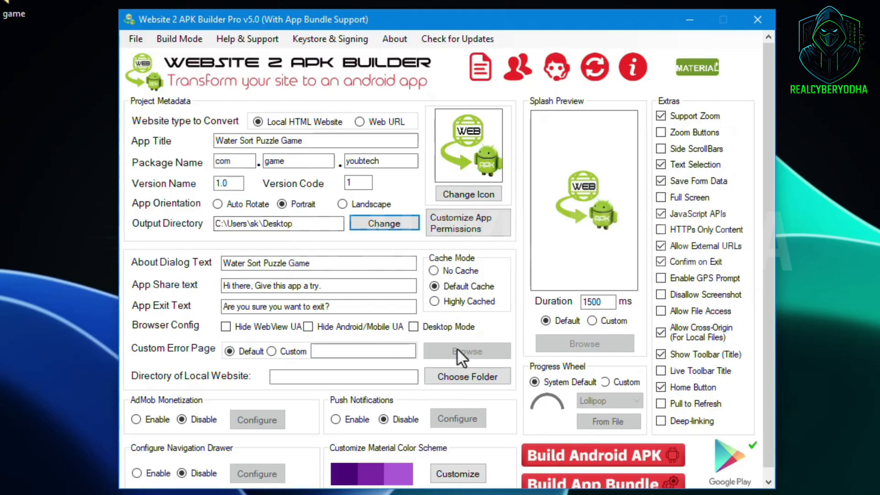
Review the about dialog text, the app share text and the app exit text.
scroll(455, 348, "down", 1)
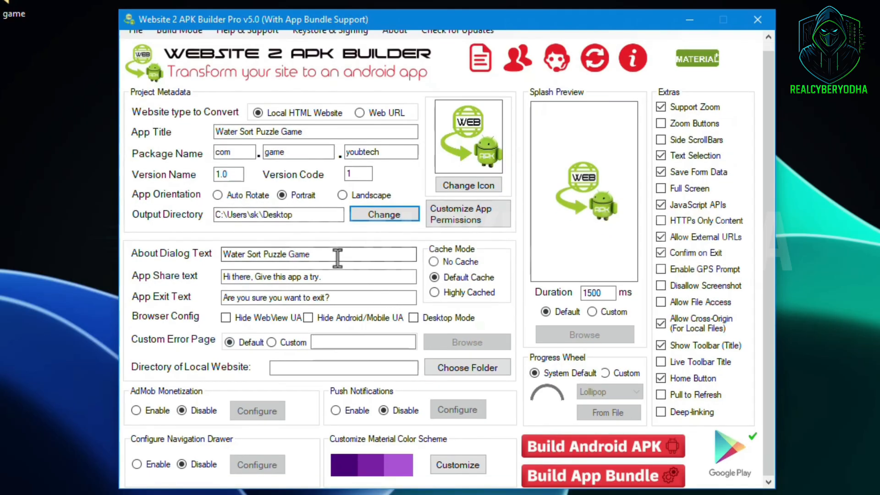
left_click_drag(343, 254, 144, 263)
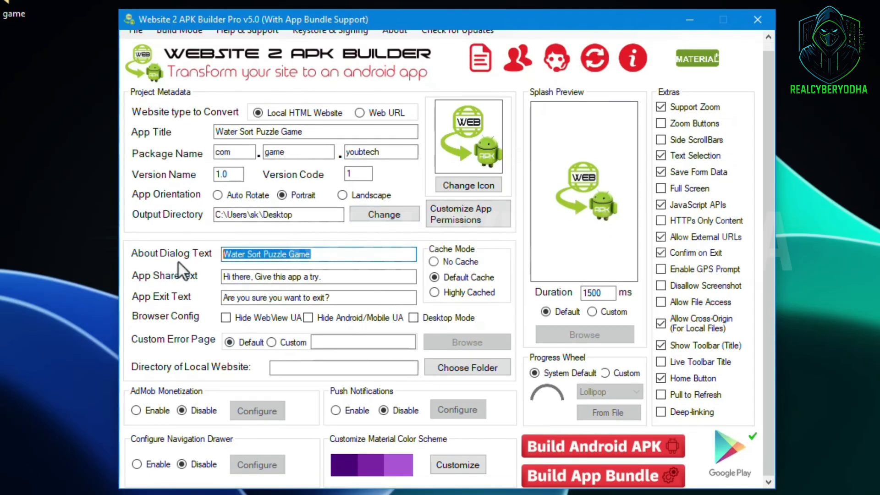
left_click(315, 258)
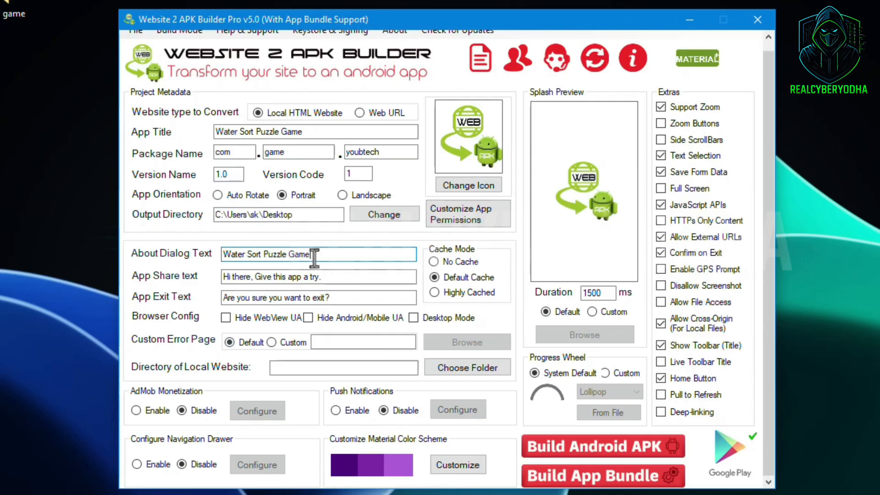
left_click_drag(334, 279, 194, 278)
left_click_drag(323, 278, 151, 277)
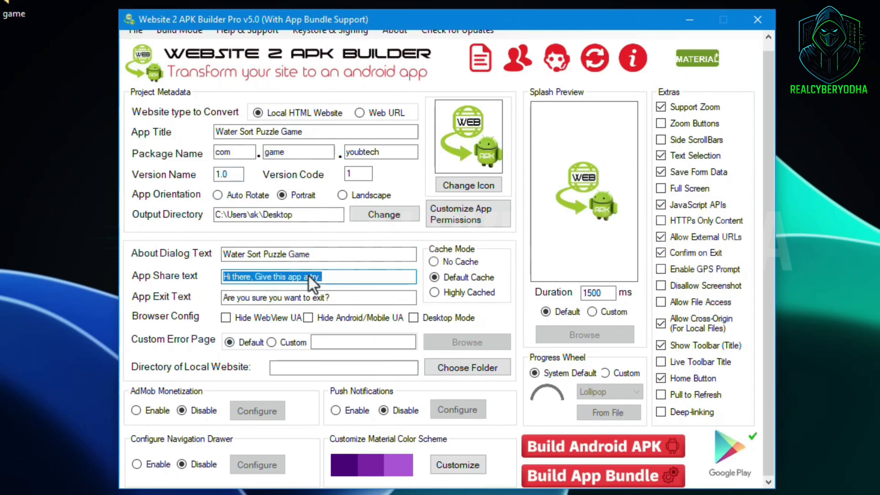
left_click(333, 277)
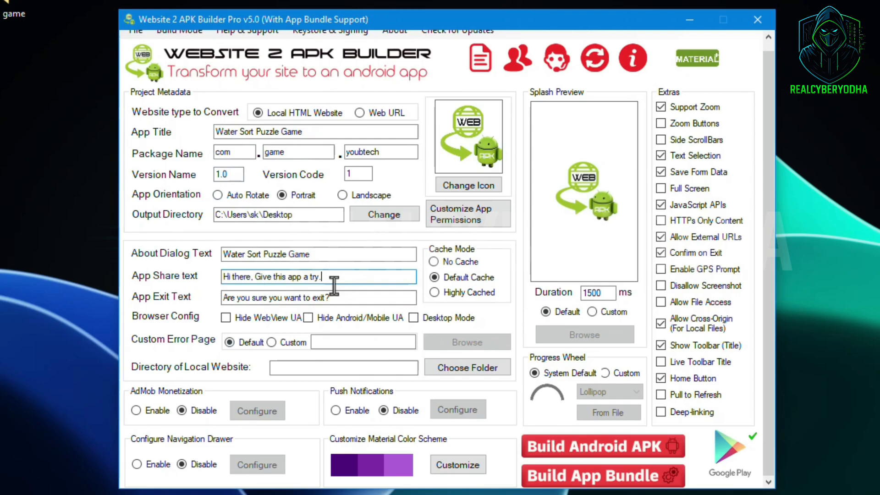
left_click_drag(331, 298, 184, 312)
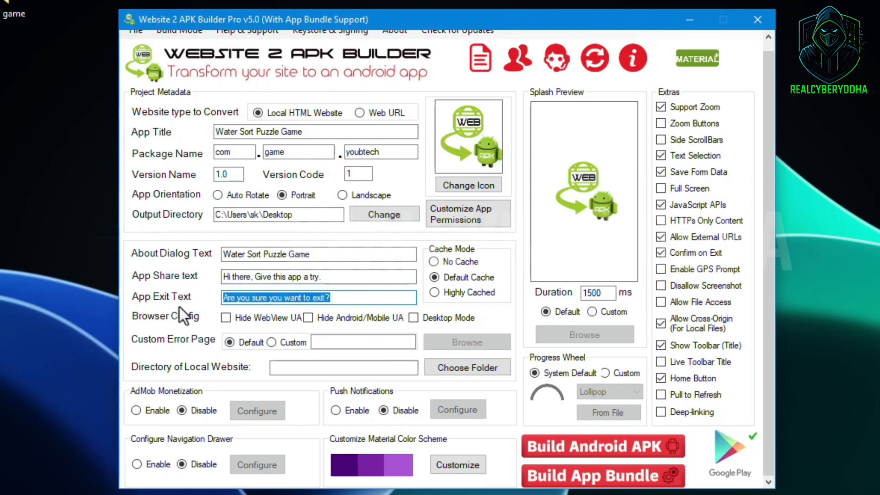
left_click(285, 298)
left_click_drag(331, 298, 311, 299)
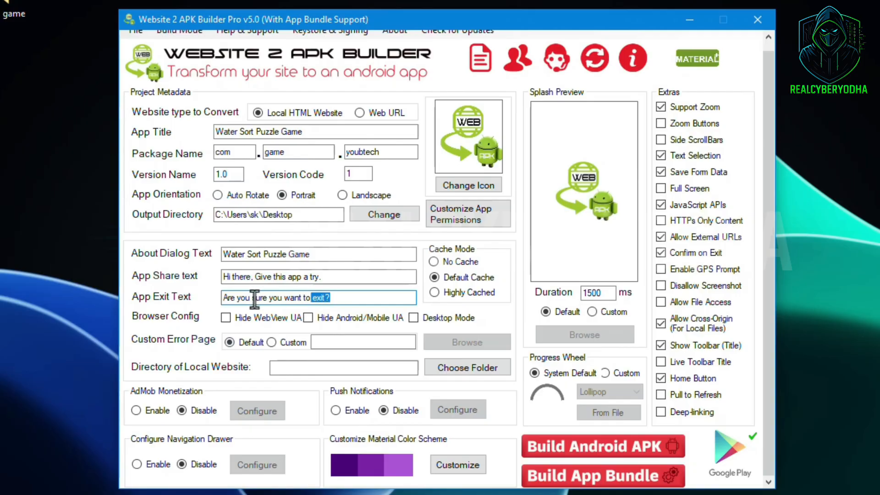
left_click_drag(255, 298, 167, 310)
left_click(287, 298)
Choose the game folder on the Desktop as the directory of the local website.
left_click(466, 368)
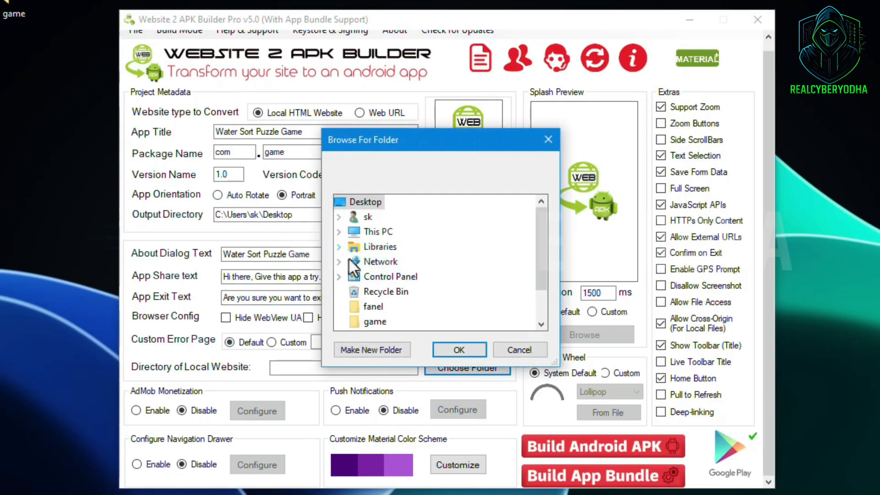
left_click_drag(15, 9, 22, 44)
left_click(339, 238)
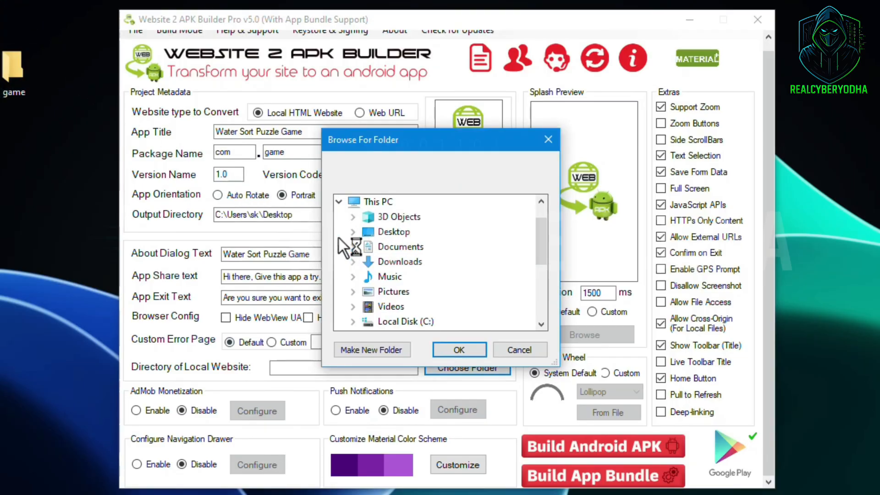
left_click(353, 232)
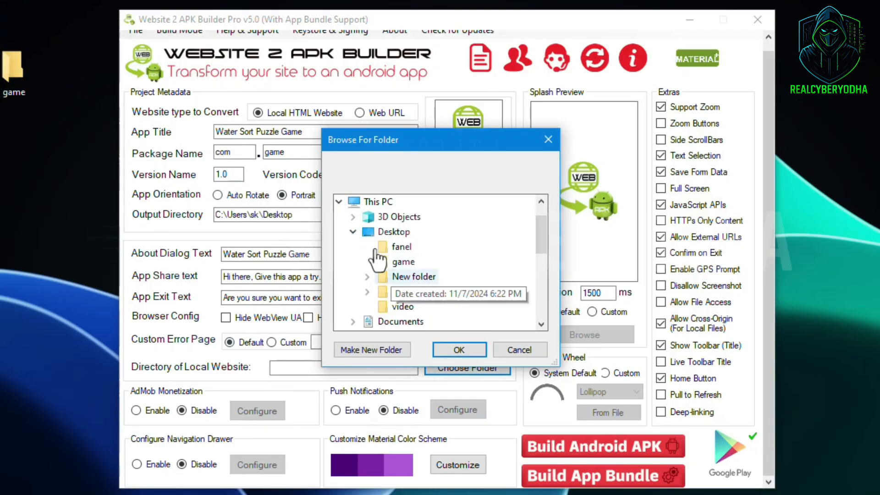
left_click(404, 262)
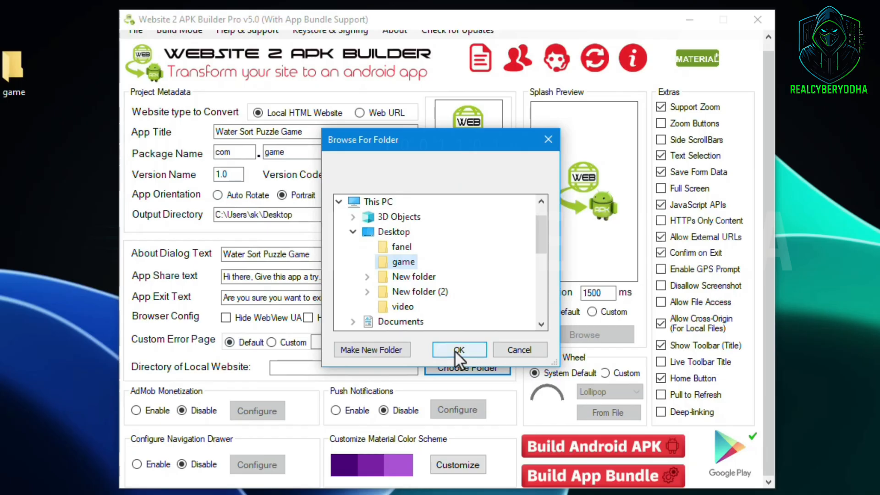
left_click(455, 350)
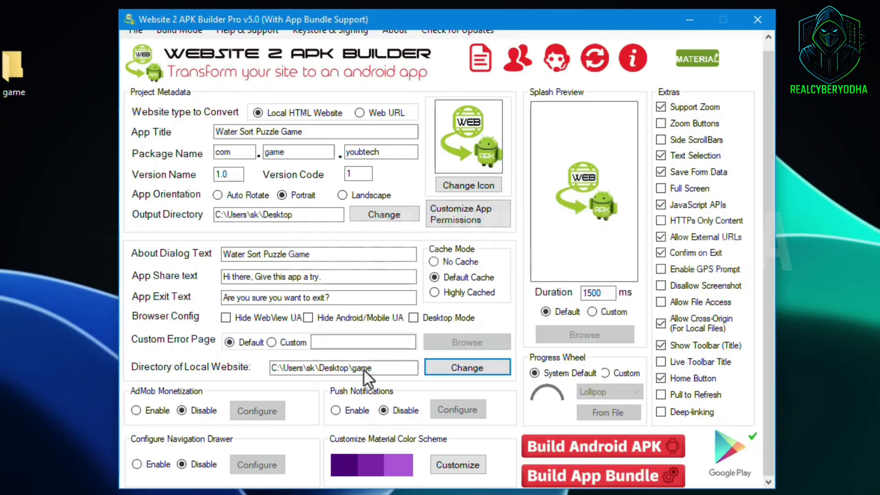
Set the cache mode to Highly Cached and remove the ACCESS_FINE_LOCATION and CAMERA permissions from the app.
left_click(444, 296)
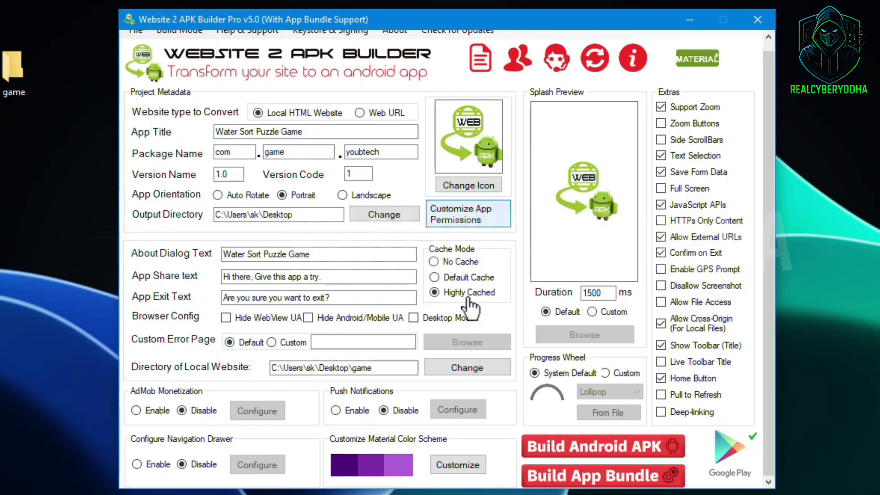
left_click(468, 215)
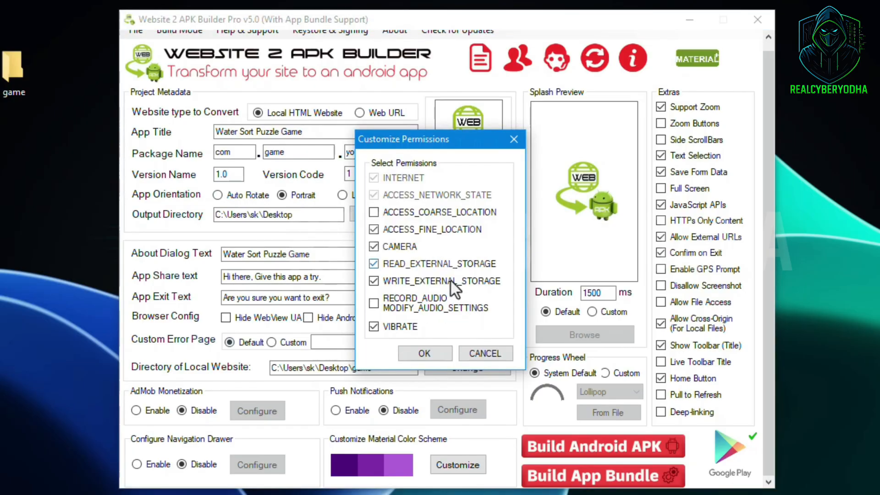
left_click(405, 233)
left_click(407, 250)
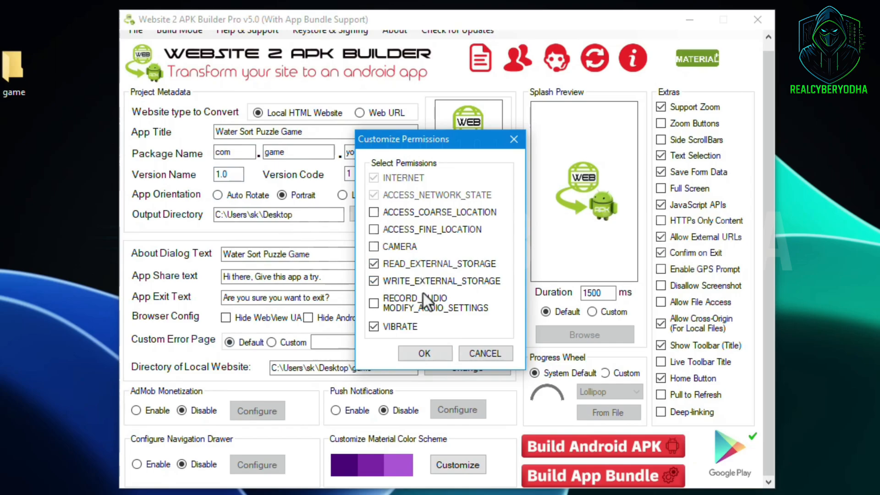
left_click(426, 356)
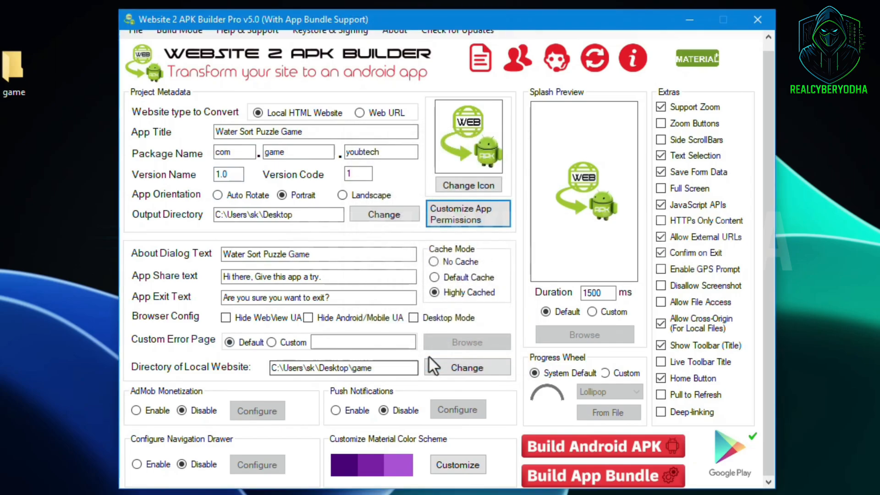
left_click(475, 367)
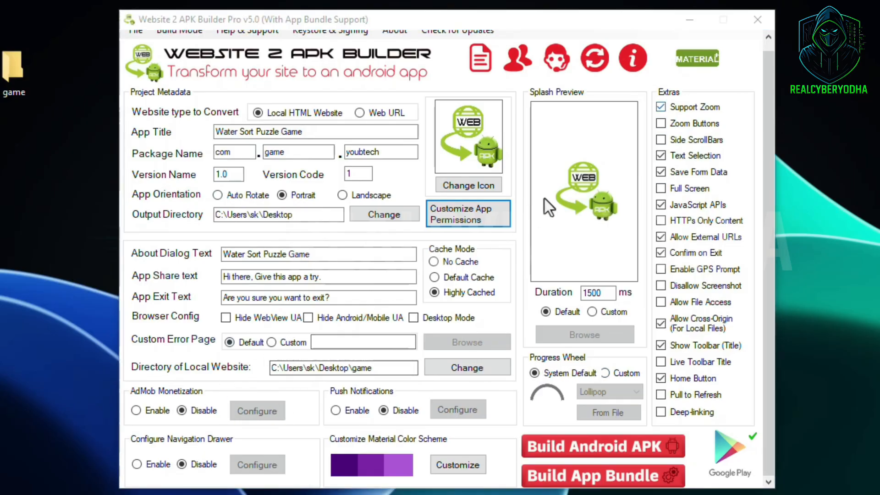
Turn off Support Zoom, Text Selection and Show Toolbar (Title) in the extras, and turn on Full Screen.
left_click(704, 108)
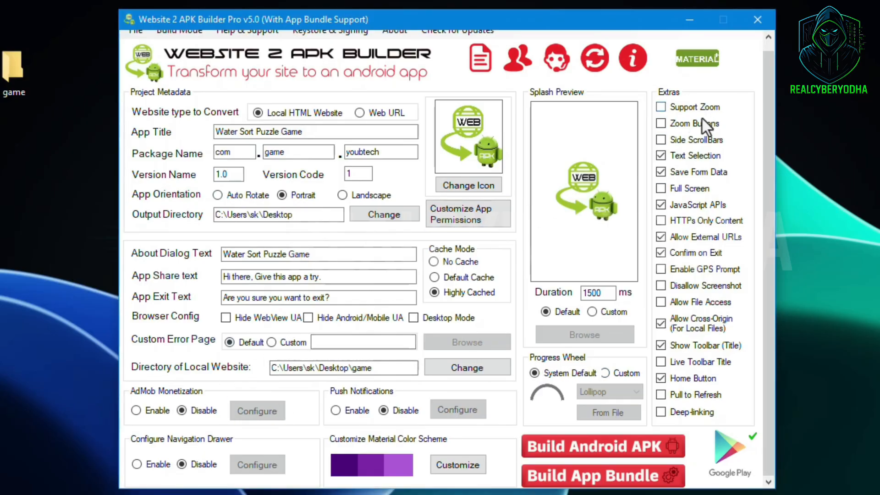
left_click(694, 161)
left_click(677, 191)
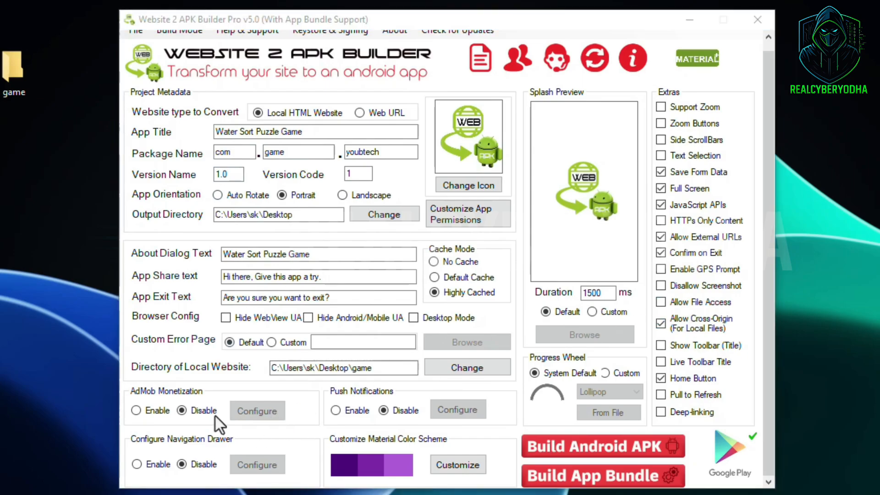
Change the app icon to download.jpg from the folder named New folder on the Desktop.
left_click(471, 186)
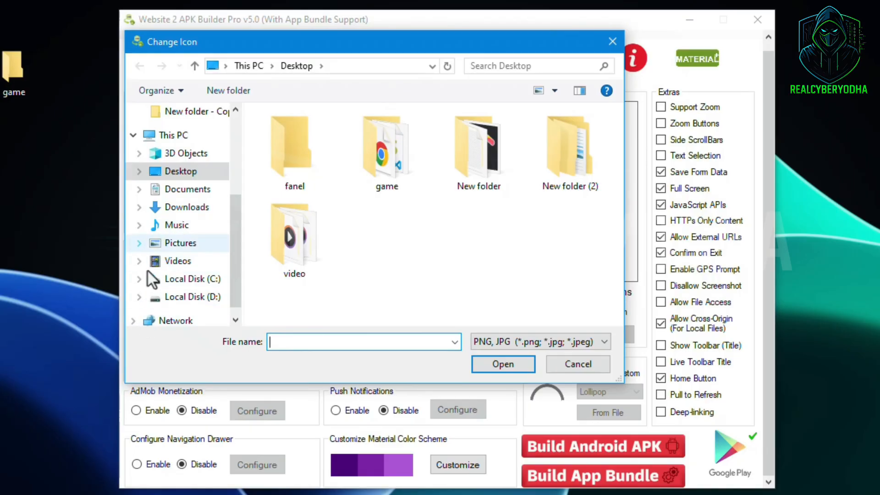
left_click(139, 171)
left_click(498, 142)
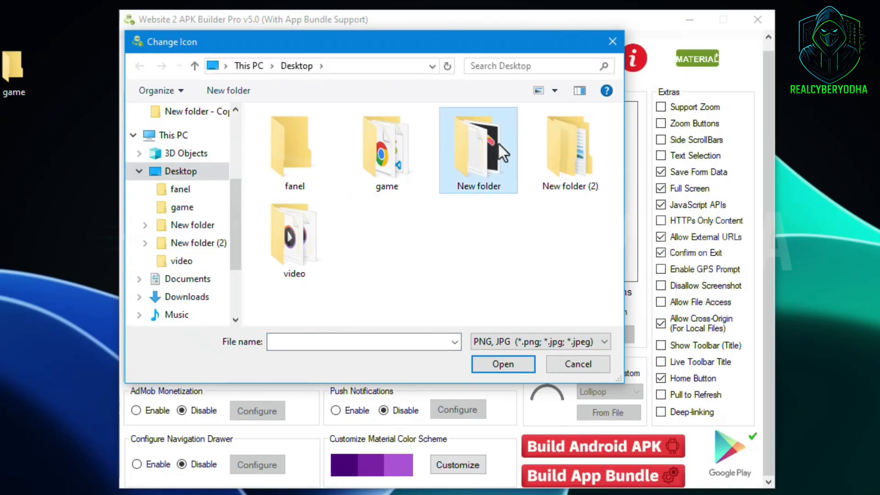
double_click(498, 142)
left_click(320, 214)
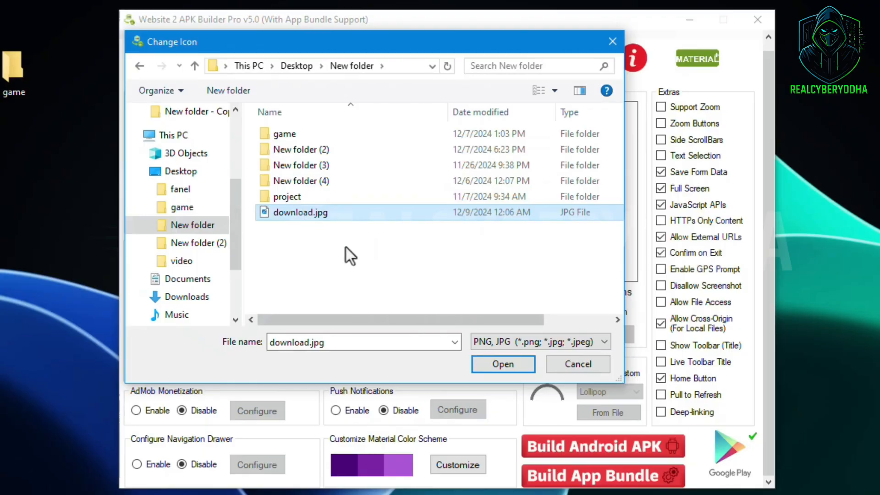
left_click(518, 363)
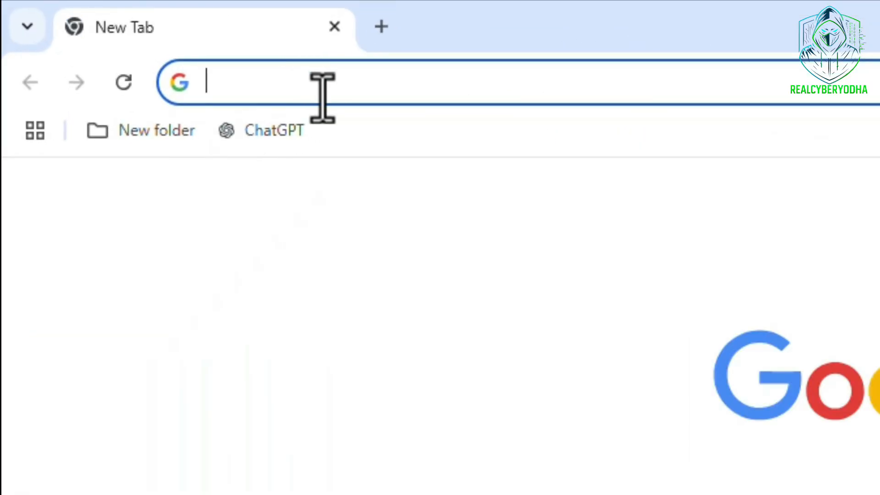
Switch to Chrome, search the web for "ad mob" and open the Google AdMob home page.
type("ad mob")
key("Return")
left_click(568, 370)
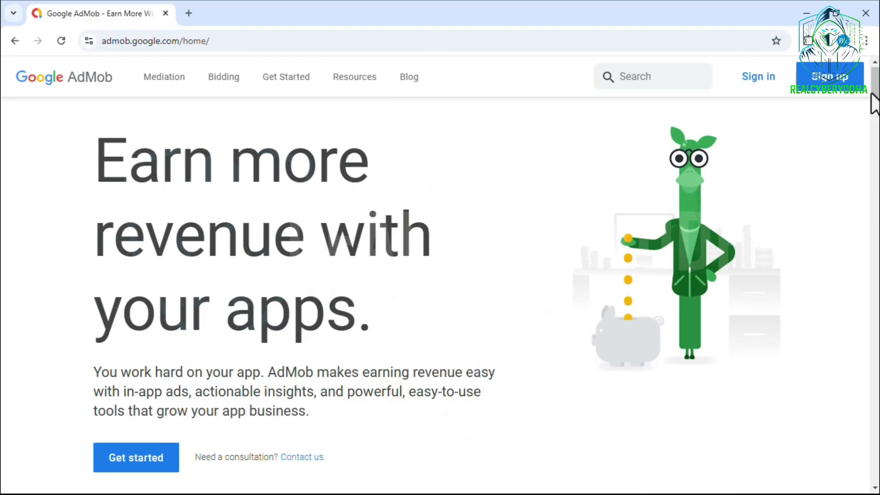
Look through the AdMob home page for its features, usage figures and earnings calculator.
left_click_drag(874, 94, 873, 141)
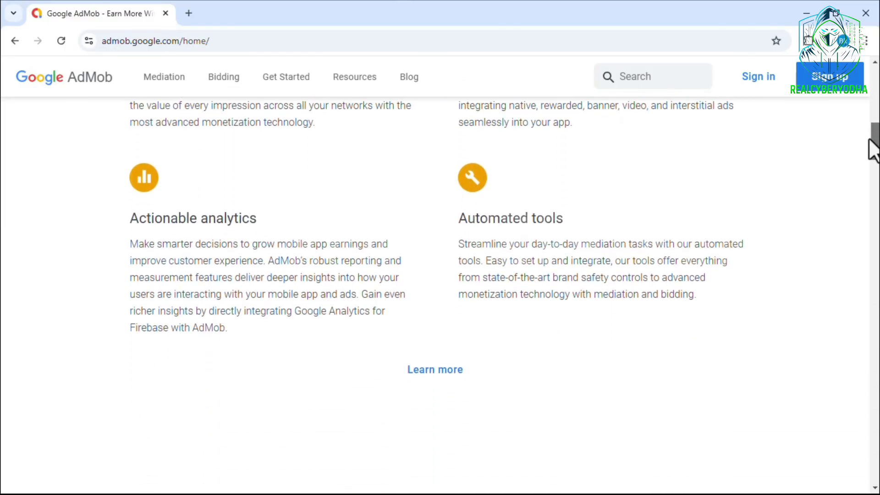
scroll(874, 149, "down", 5)
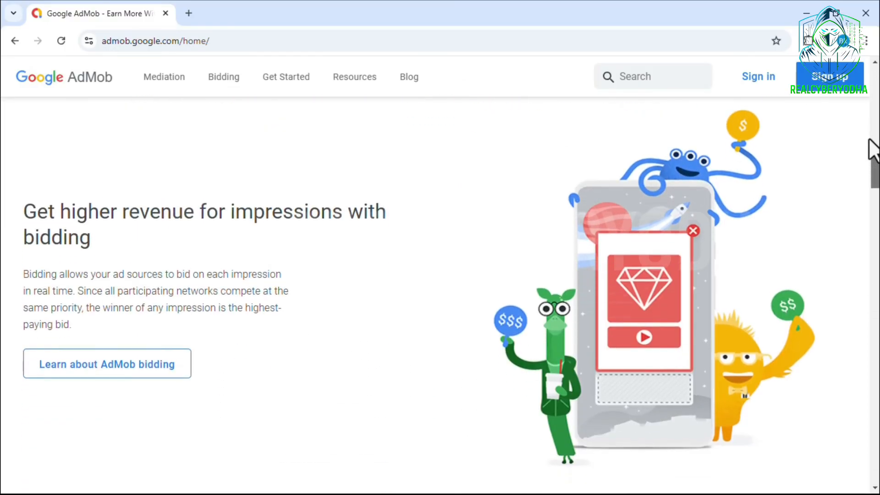
scroll(871, 141, "down", 10)
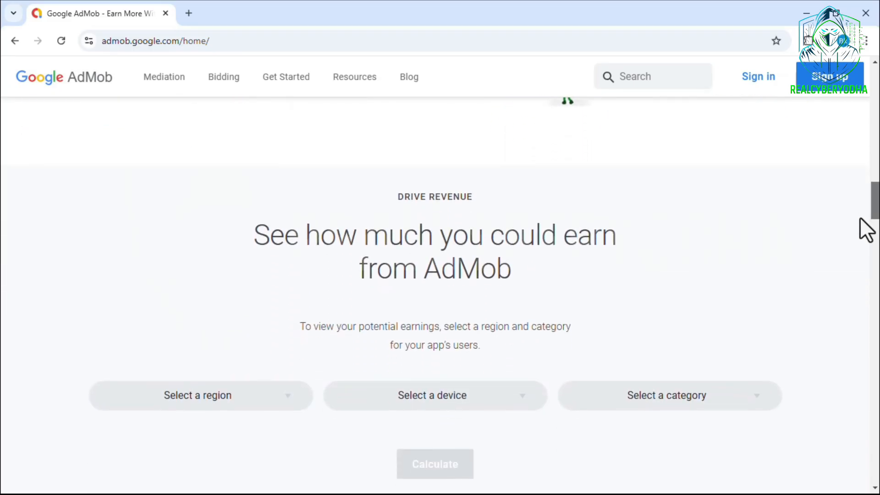
scroll(860, 219, "down", 8)
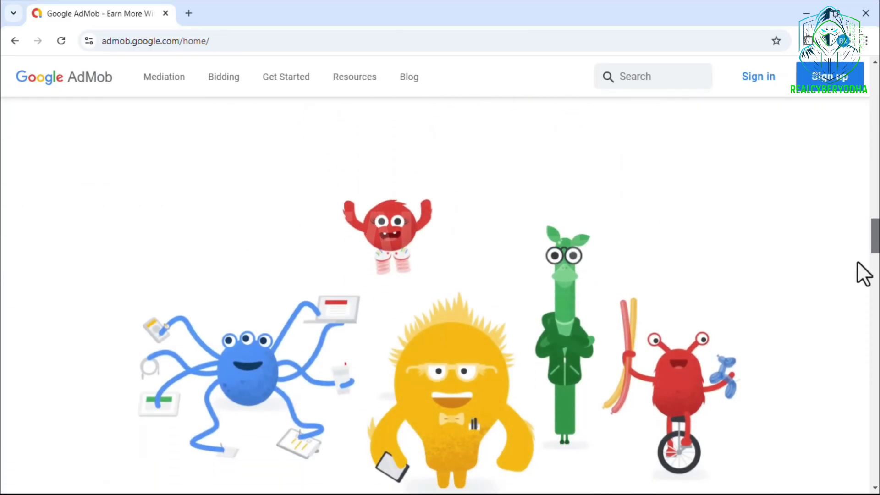
scroll(857, 262, "down", 10)
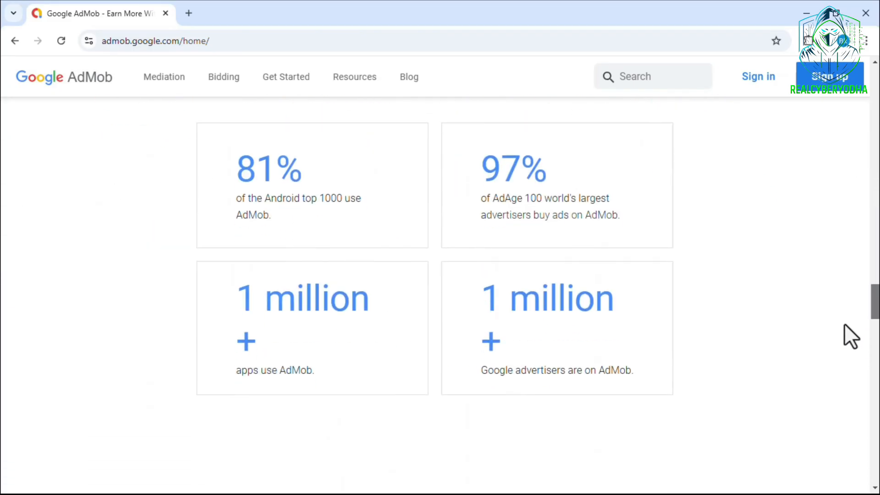
scroll(845, 324, "down", 8)
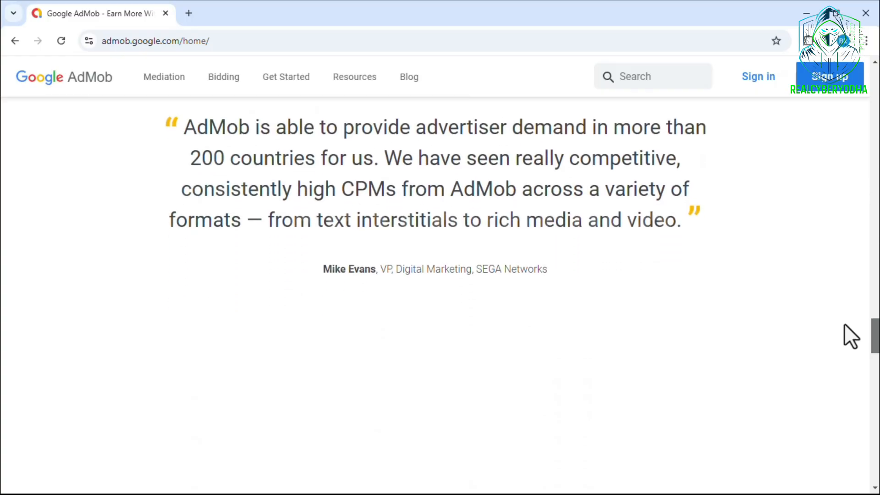
scroll(845, 325, "up", 8)
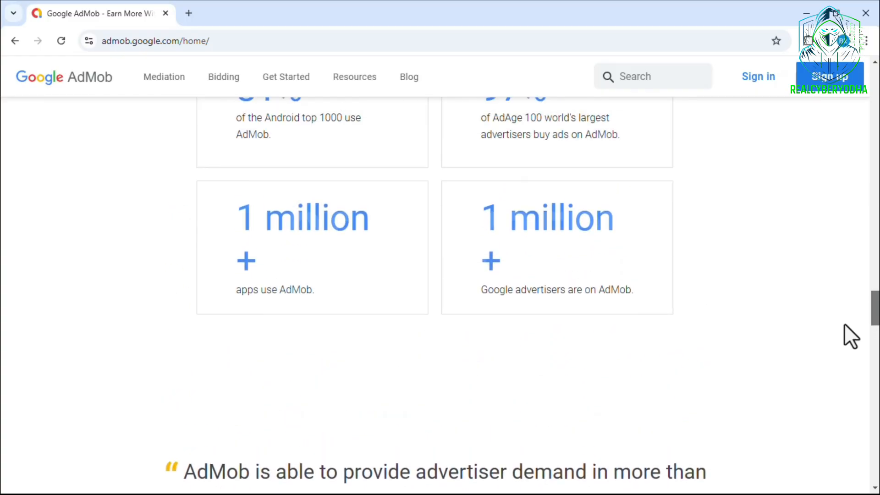
scroll(844, 325, "up", 8)
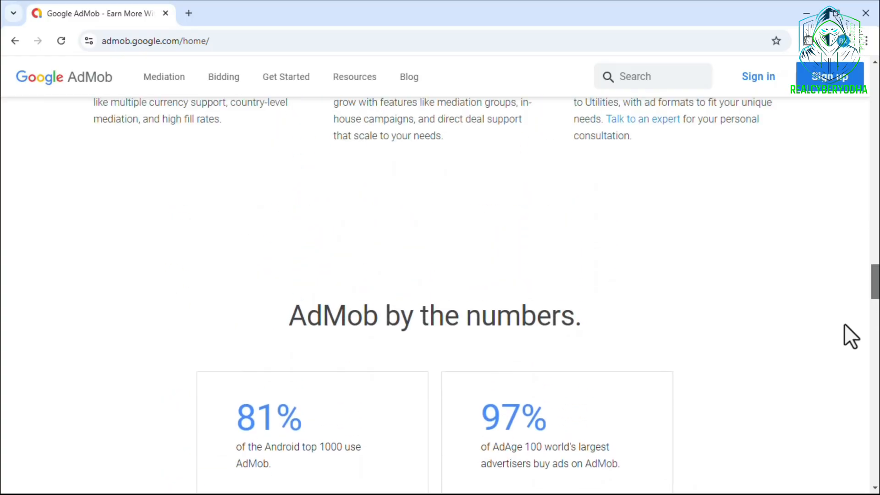
scroll(845, 324, "up", 5)
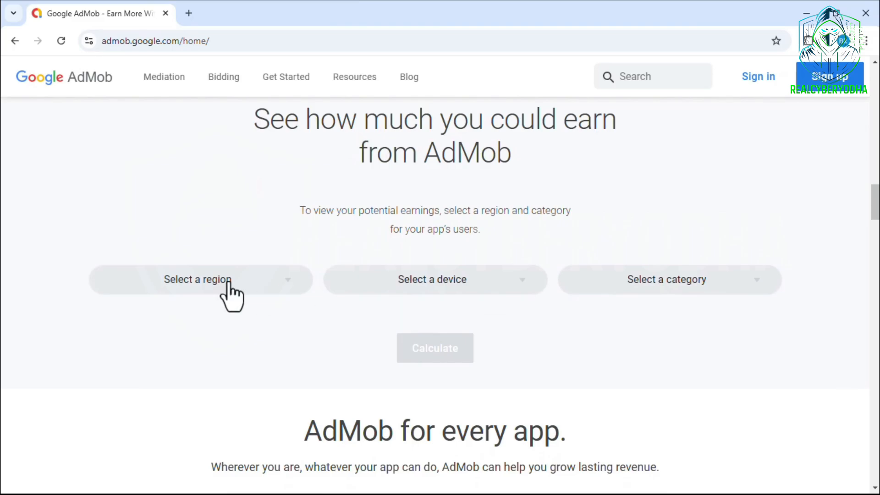
Calculate the potential AdMob earnings for Asia and Pacific Countries, Android devices and the Games category.
left_click(228, 284)
left_click(161, 306)
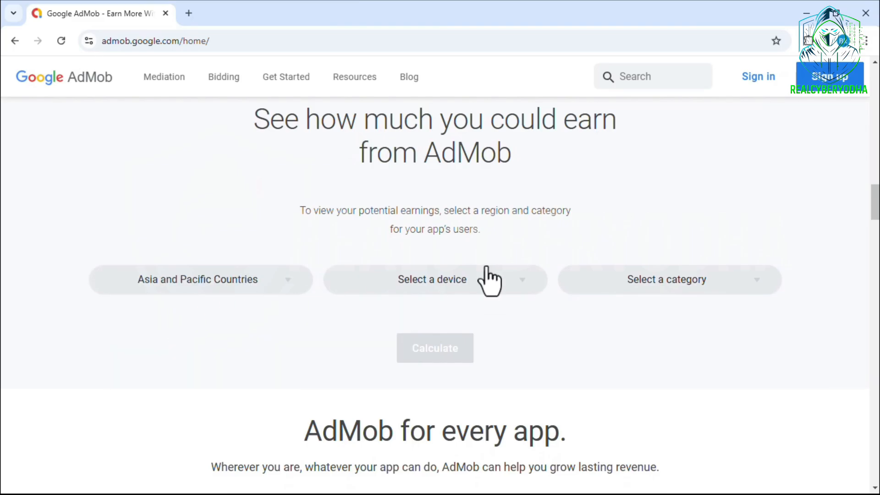
left_click(436, 289)
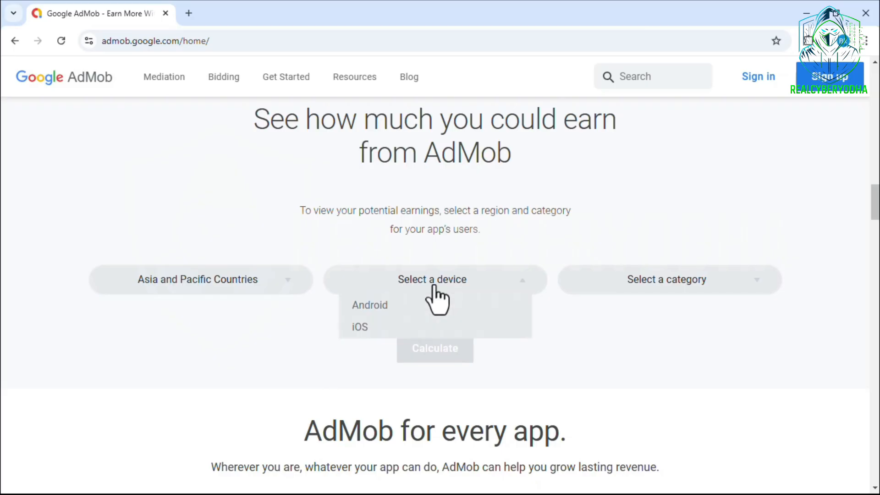
left_click(381, 308)
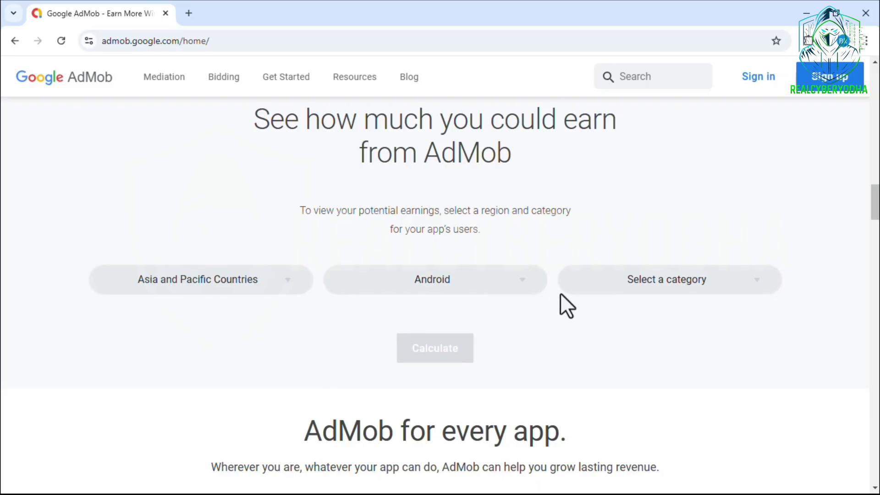
left_click(647, 297)
scroll(646, 298, "down", 3)
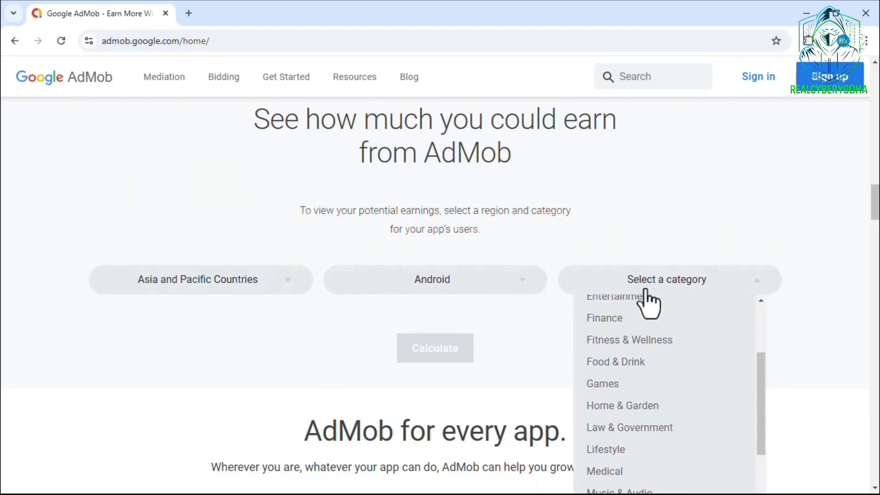
left_click(632, 374)
left_click(433, 357)
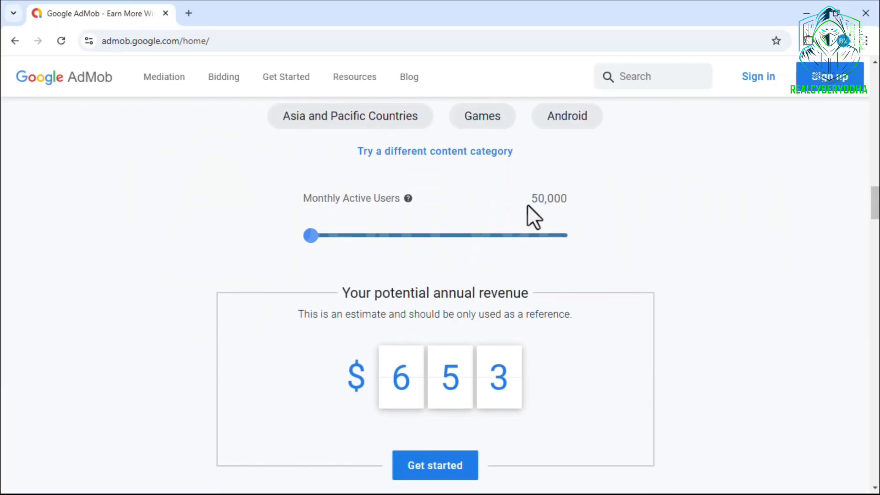
Check the potential annual revenue estimate, raising the monthly active users to 9,382,946.
left_click_drag(527, 205, 570, 206)
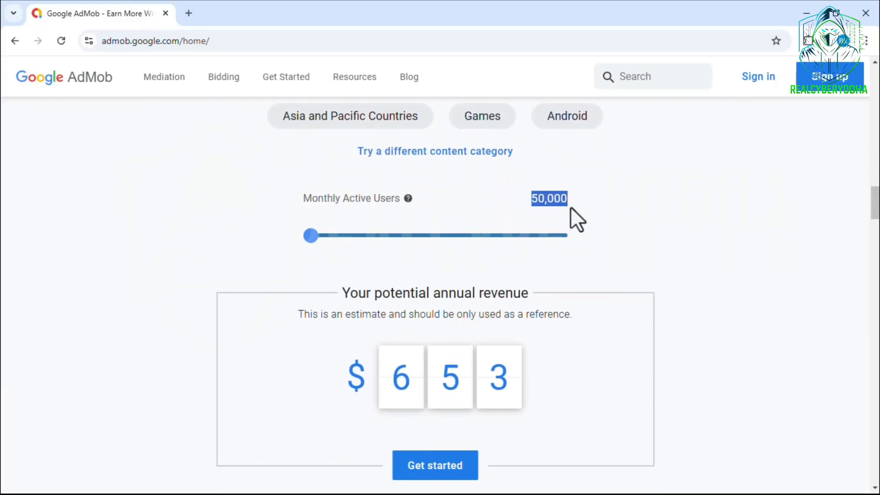
left_click(571, 236)
left_click_drag(472, 379, 389, 374)
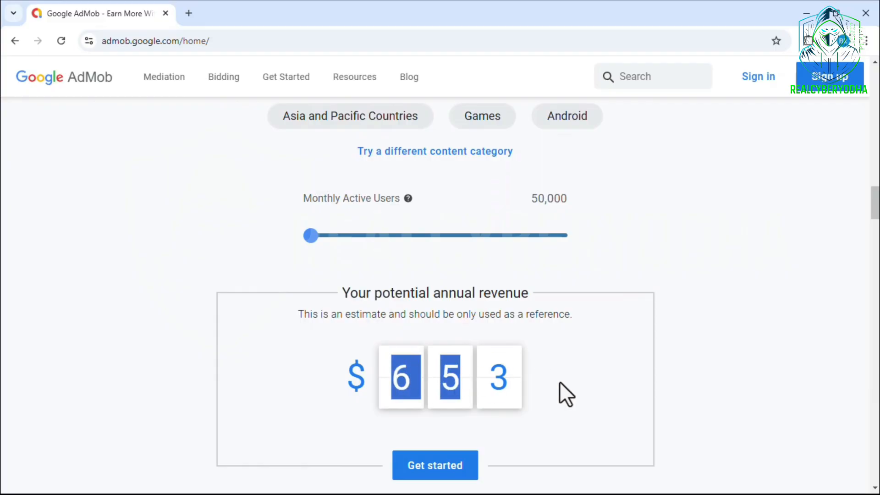
scroll(560, 381, "down", 3)
scroll(560, 382, "up", 3)
left_click(455, 288)
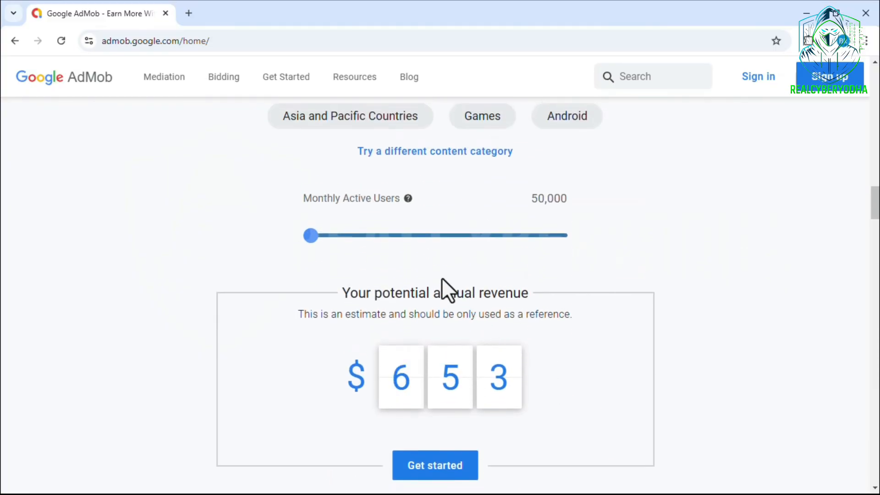
left_click_drag(311, 237, 546, 252)
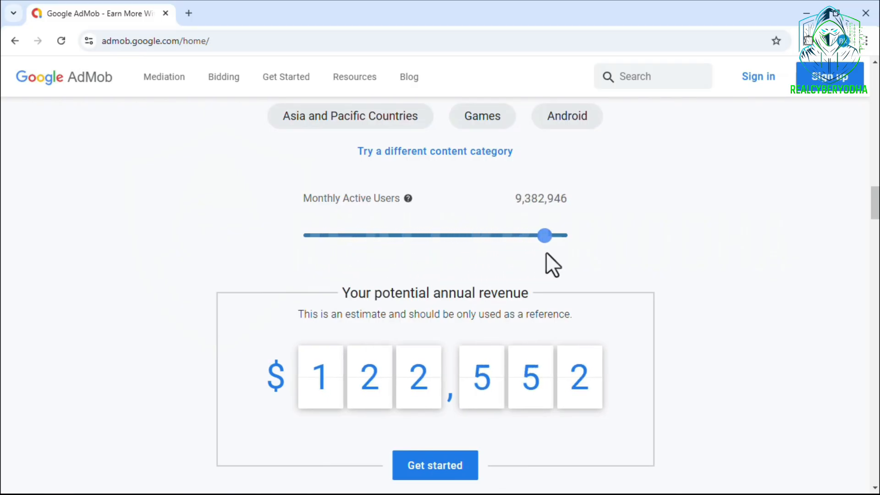
Sign up for AdMob, choosing the second option on the account setup form and submitting it.
scroll(621, 305, "up", 20)
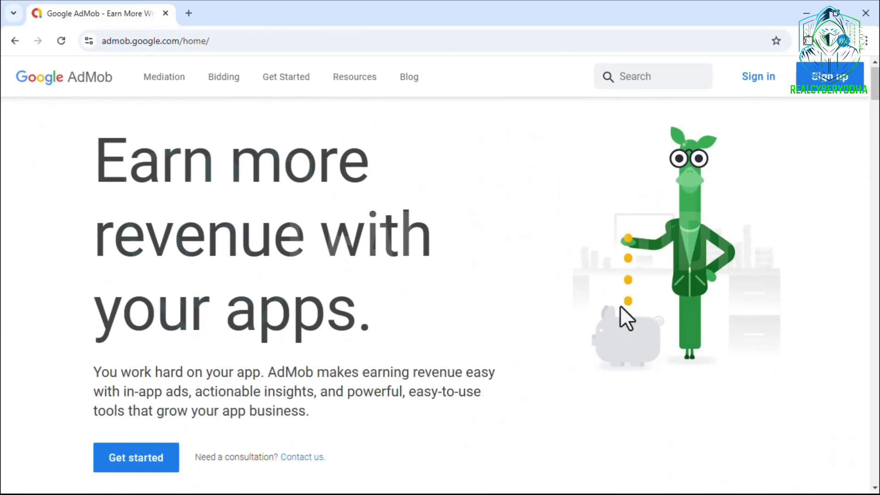
left_click(823, 80)
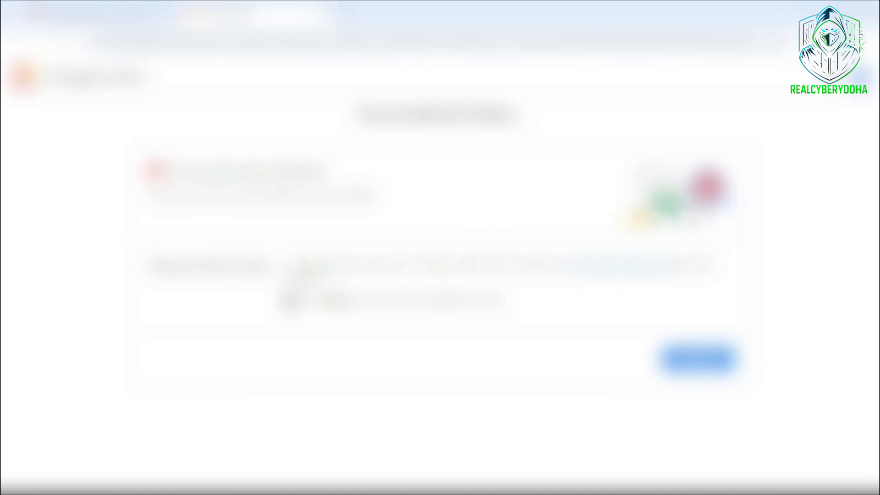
left_click(329, 301)
left_click(715, 357)
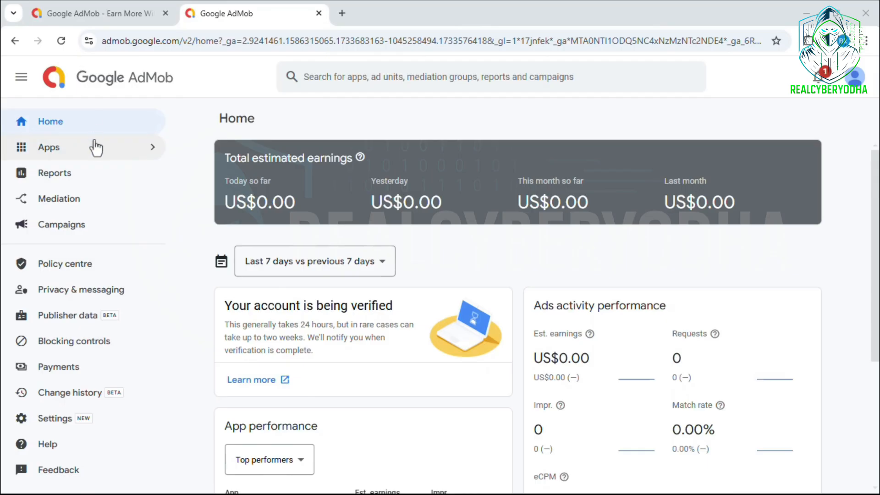
Set up a new AdMob app for the Android platform that is not listed on a supported app store.
left_click(97, 156)
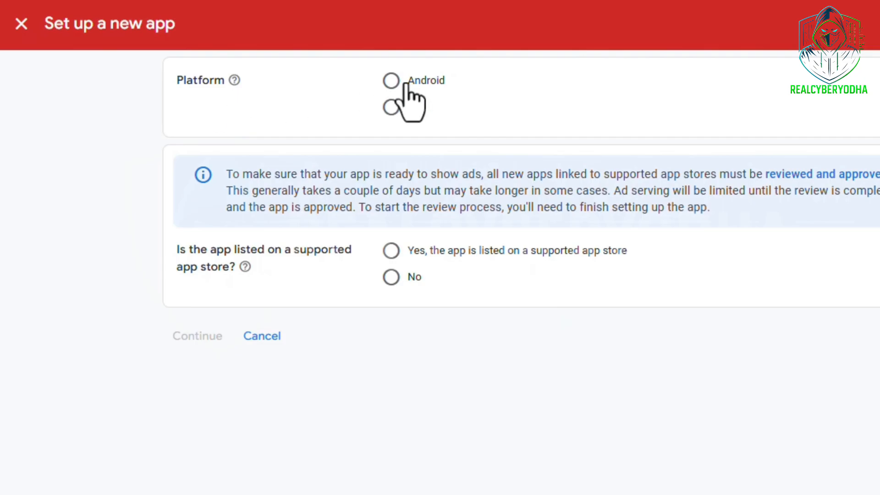
left_click(406, 84)
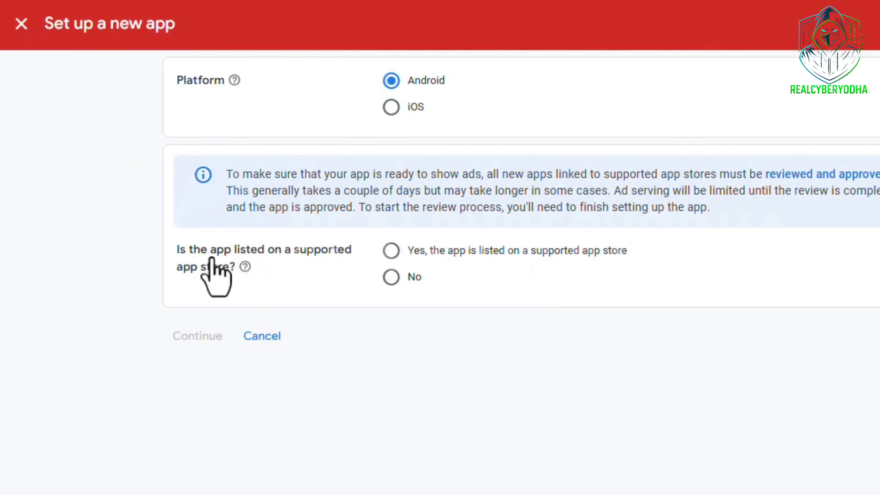
left_click_drag(233, 268, 181, 255)
left_click(334, 277)
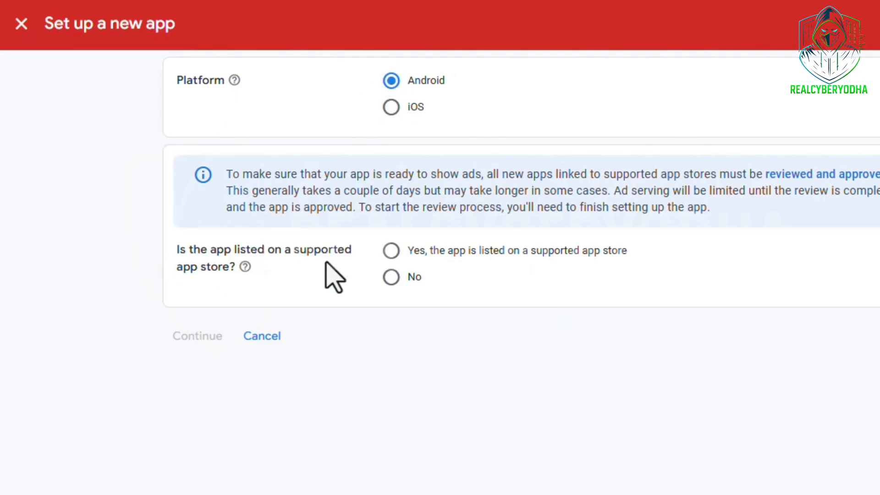
left_click(391, 279)
left_click(220, 335)
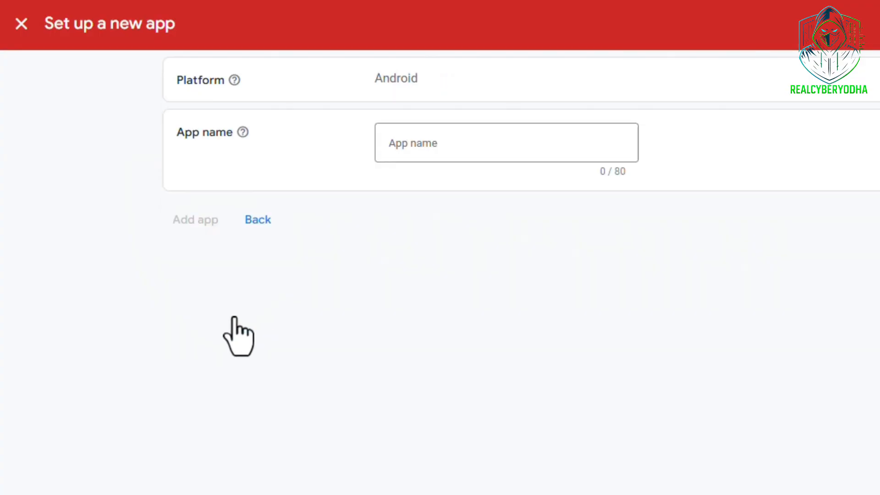
Name the new app Water Sort Puzzle Game and finish adding it to AdMob.
left_click(469, 147)
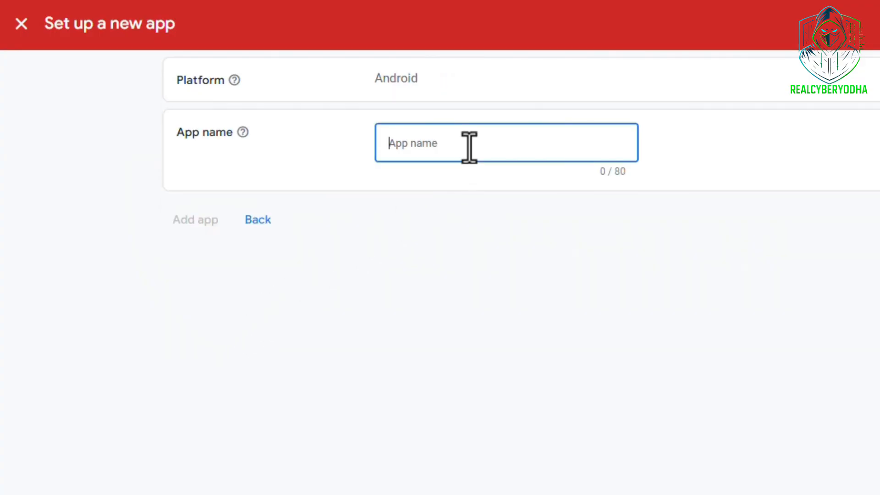
type("Water Sort Puzzle Game")
left_click(201, 219)
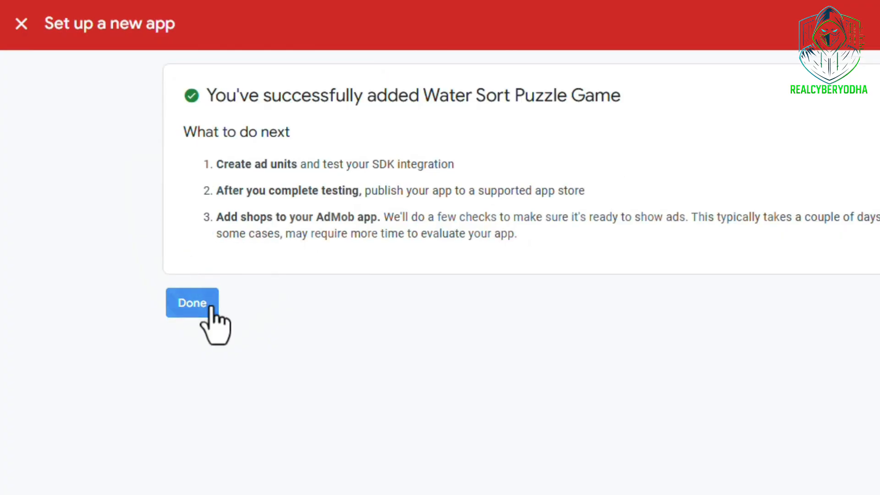
left_click(210, 307)
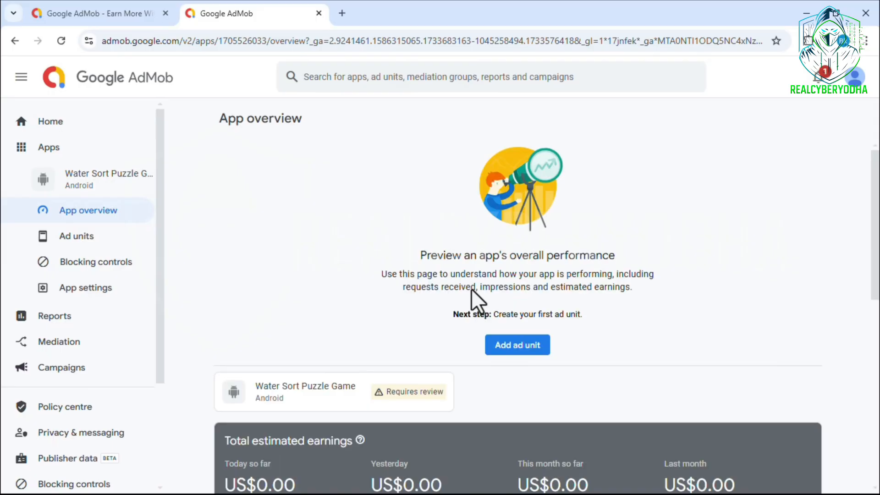
scroll(477, 301, "down", 6)
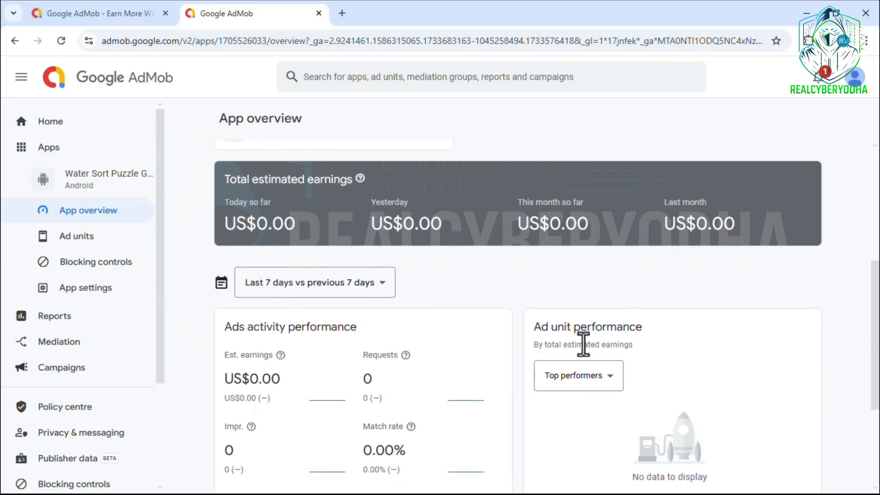
scroll(583, 343, "down", 4)
scroll(576, 450, "up", 6)
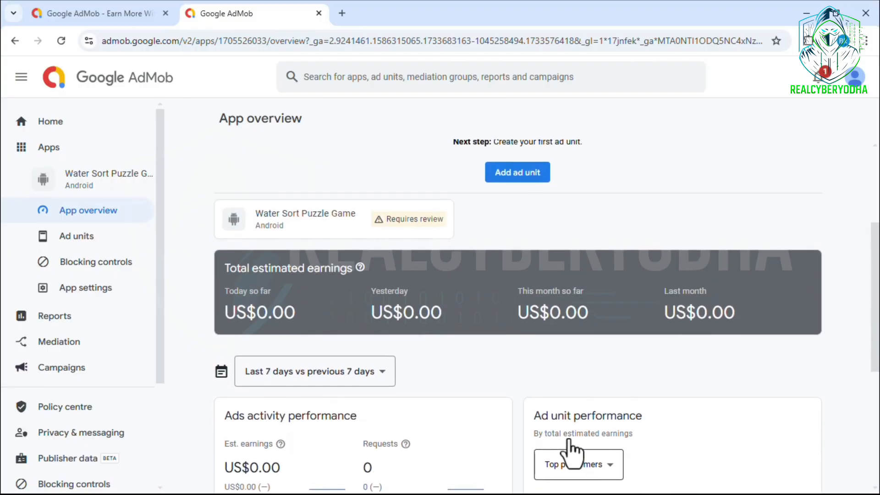
scroll(568, 441, "up", 4)
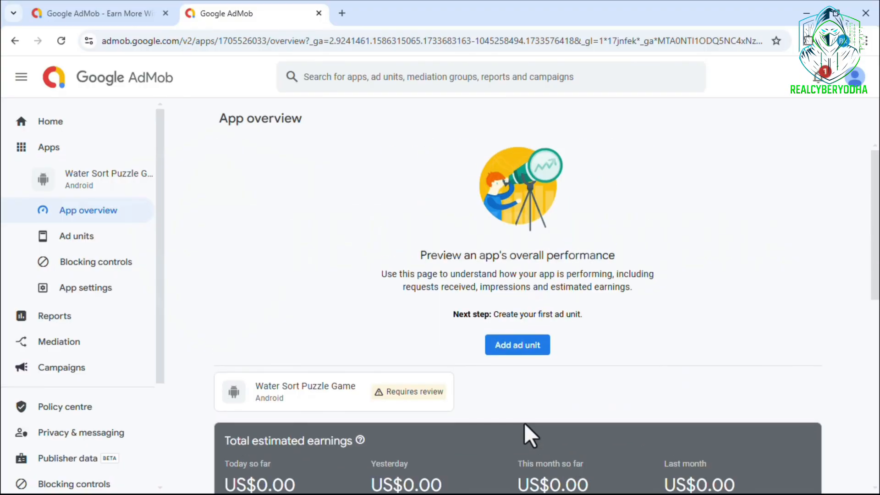
Switch to Website 2 APK Builder Pro and enable AdMob monetization with banner and interstitial ads, showing the interstitial at app launch.
left_click(807, 13)
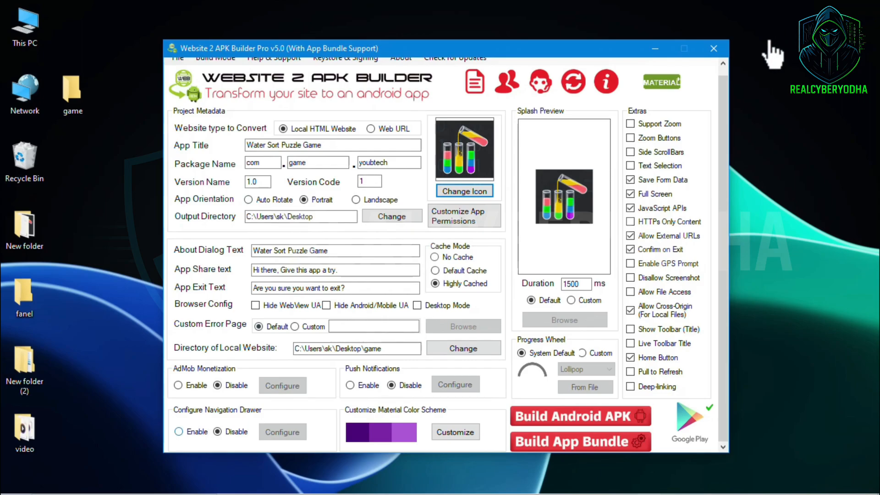
left_click(181, 384)
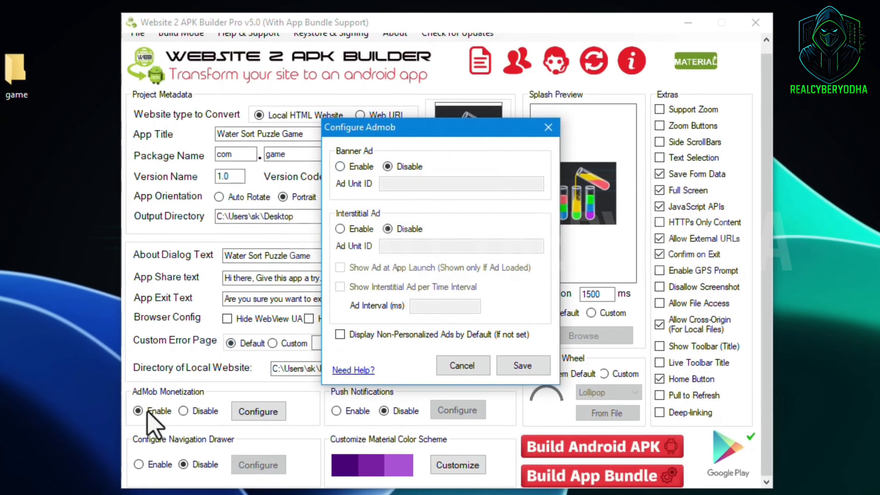
left_click(345, 167)
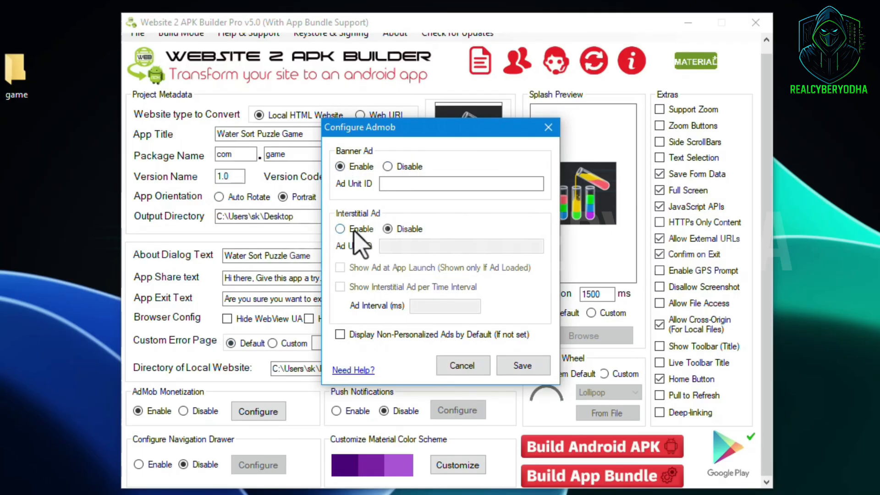
left_click(356, 235)
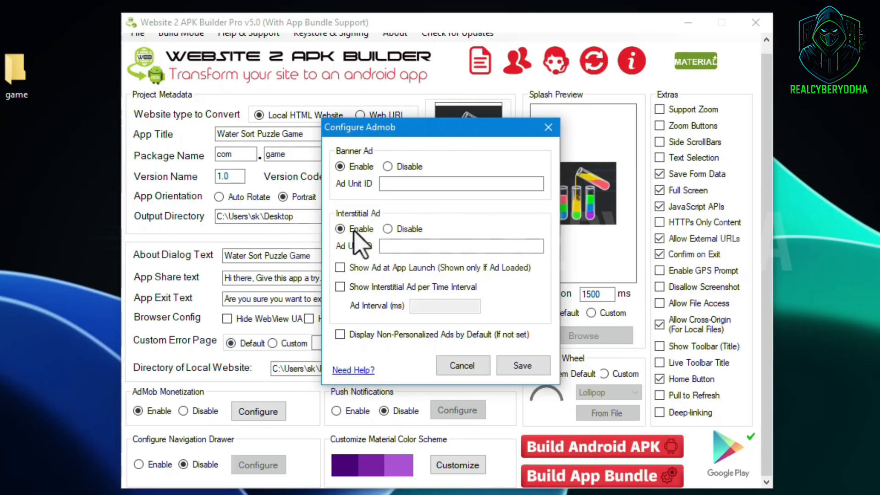
left_click(361, 268)
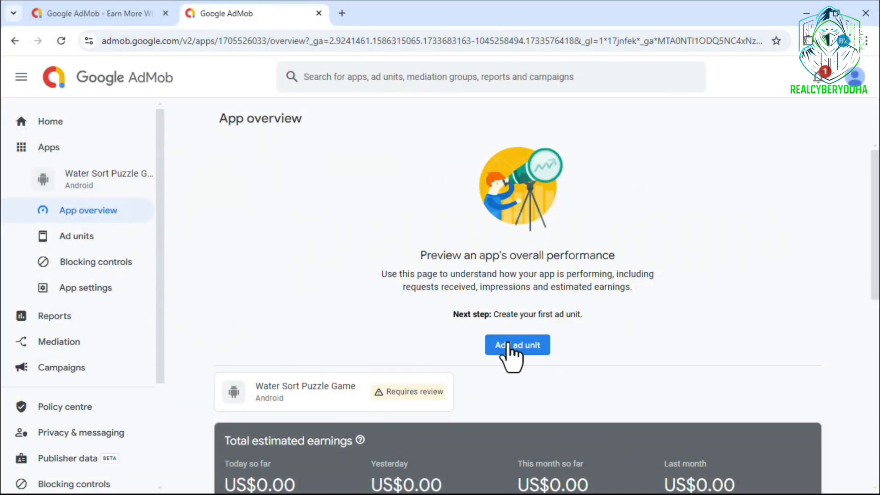
Switch to AdMob in the browser and create a banner ad unit named ad1 for the app.
left_click(527, 353)
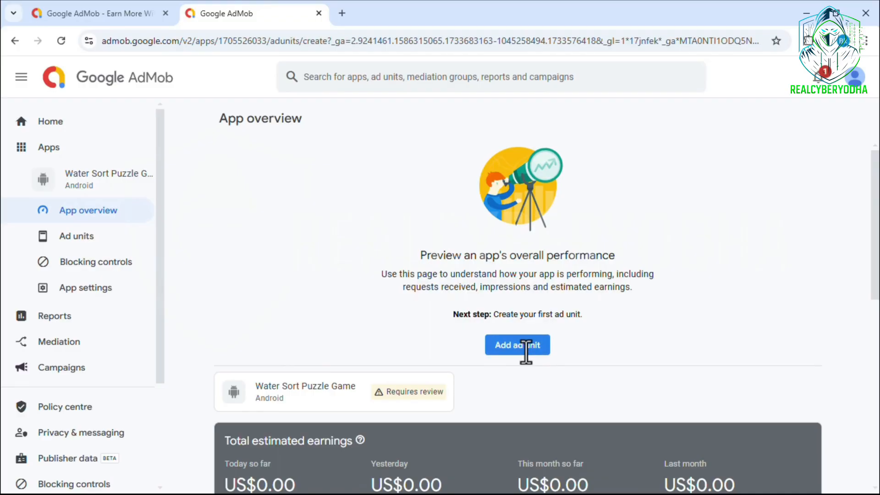
scroll(224, 342, "down", 2)
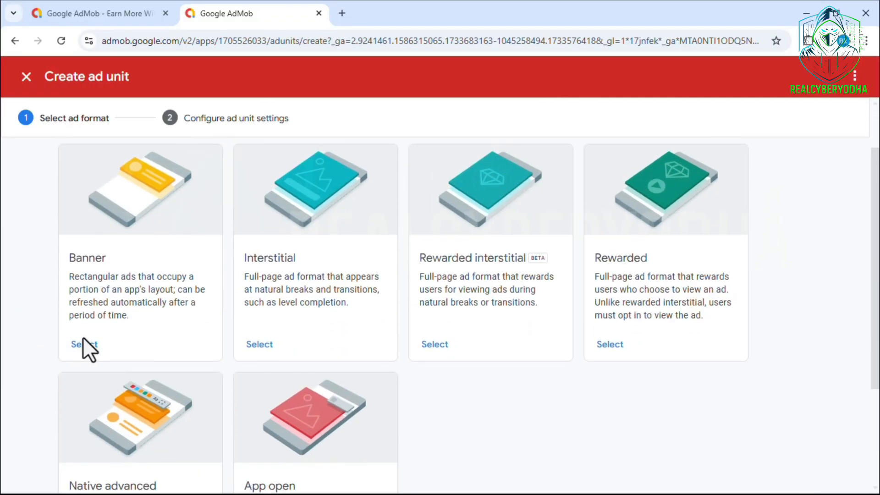
left_click(84, 344)
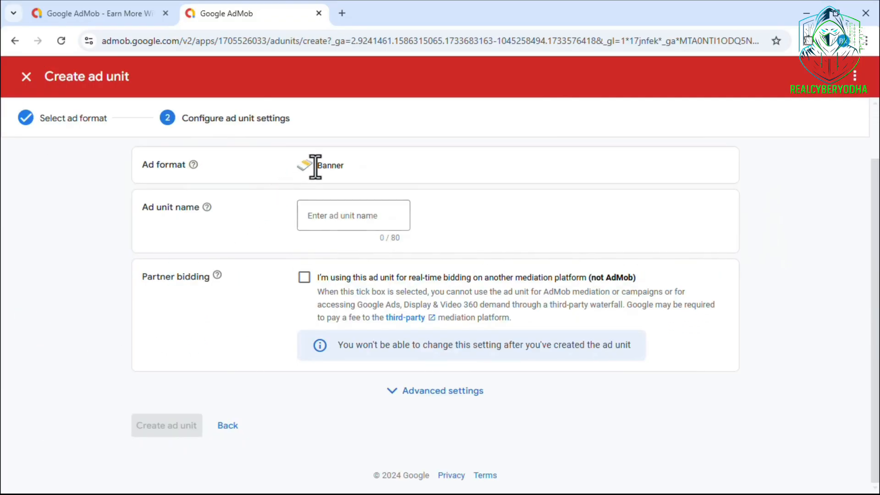
left_click_drag(318, 165, 361, 170)
left_click(368, 216)
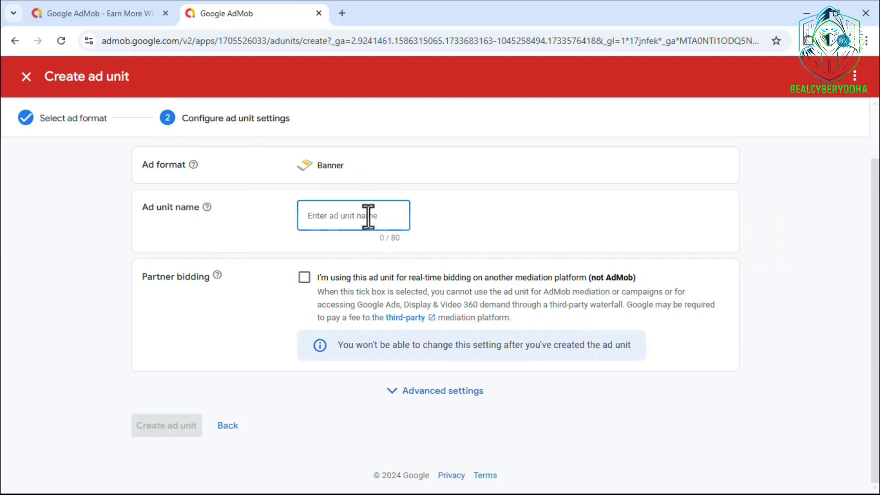
type("ad")
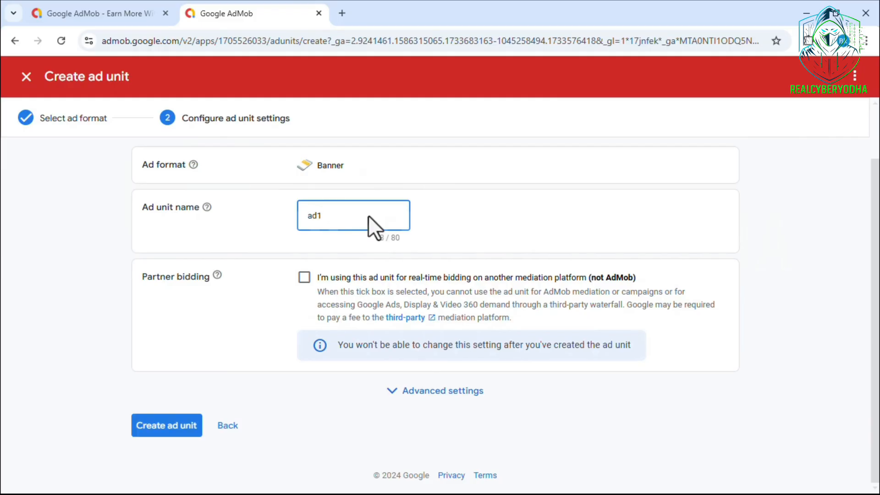
type("1")
left_click(182, 424)
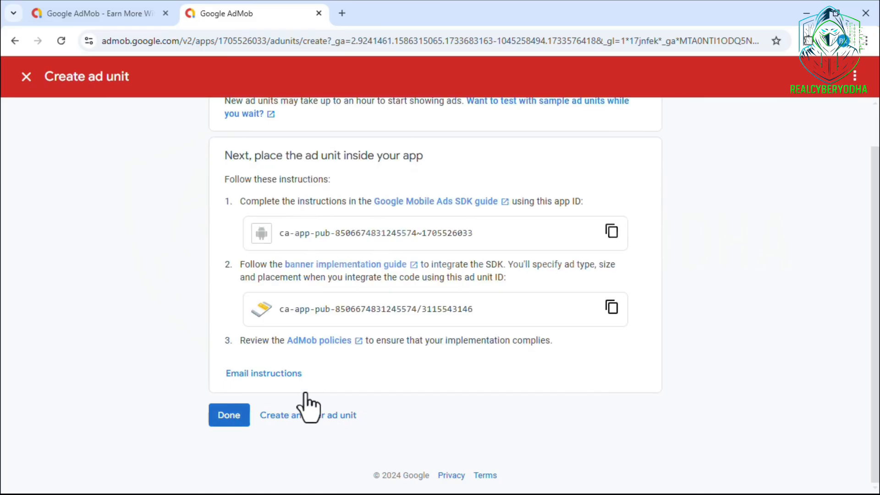
Copy the banner ad unit ID from AdMob into the Banner Ad settings of Website 2 APK Builder Pro.
left_click(612, 308)
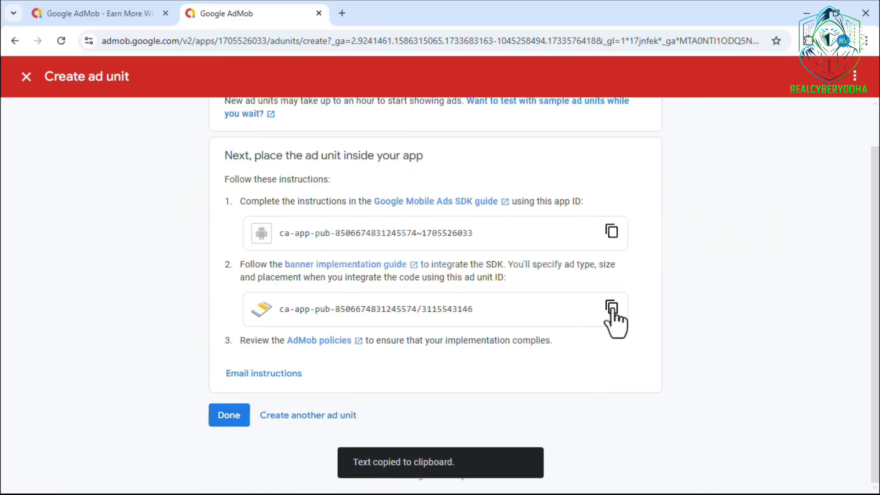
left_click(807, 13)
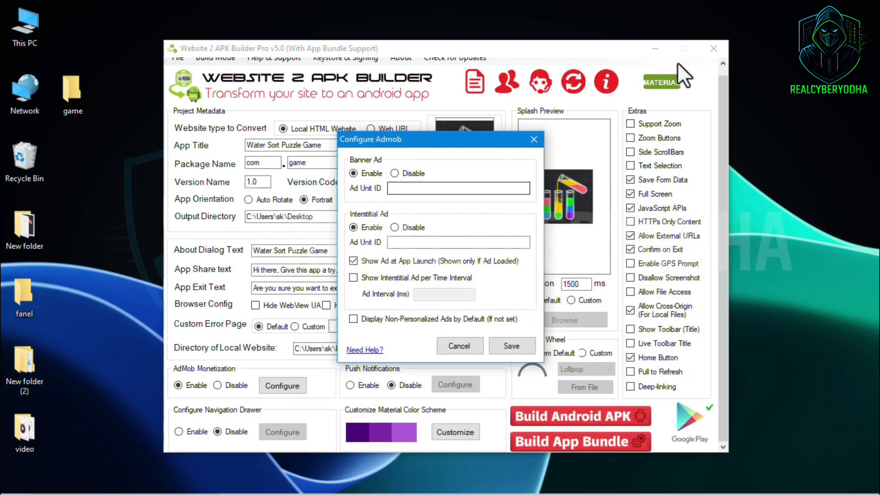
left_click(398, 188)
key("ctrl+v")
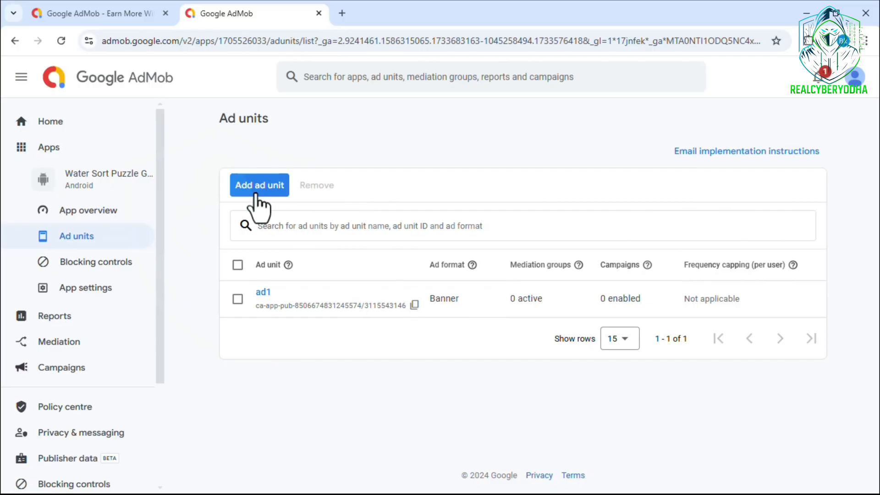
Switch back to AdMob and create an interstitial ad unit named ad2 for the app.
left_click(257, 184)
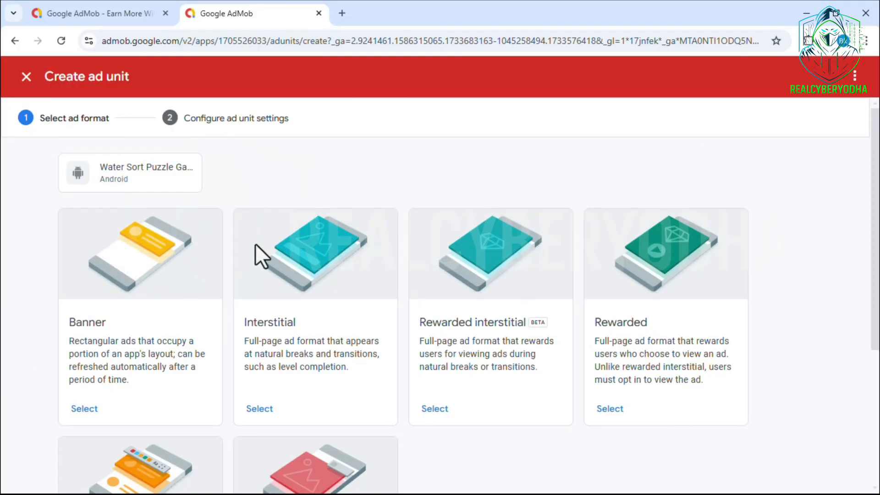
left_click(259, 408)
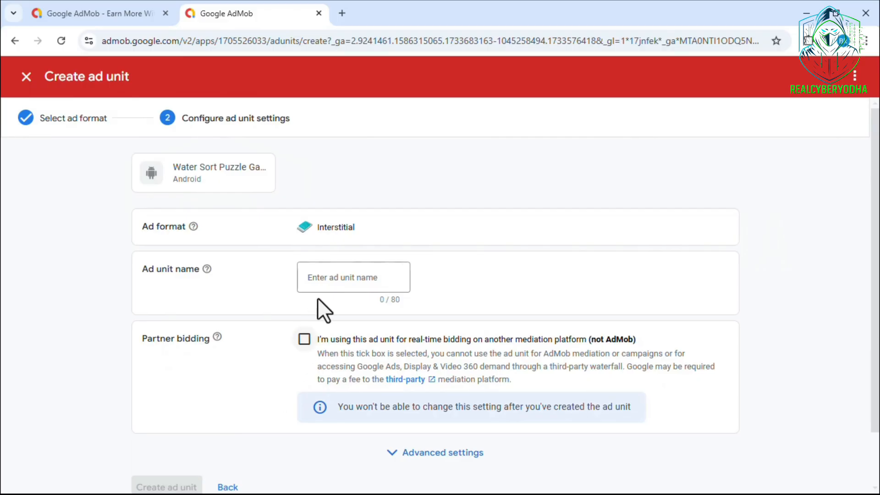
left_click(327, 281)
type("ad2")
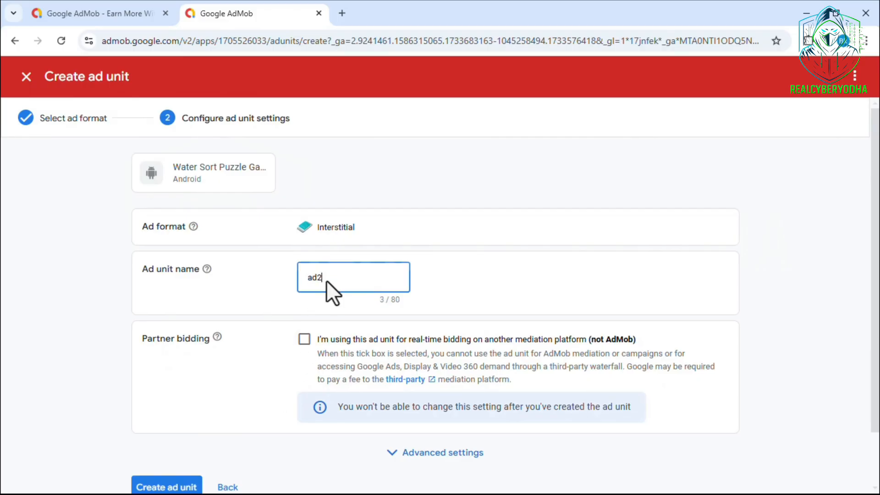
scroll(276, 321, "down", 2)
left_click(165, 427)
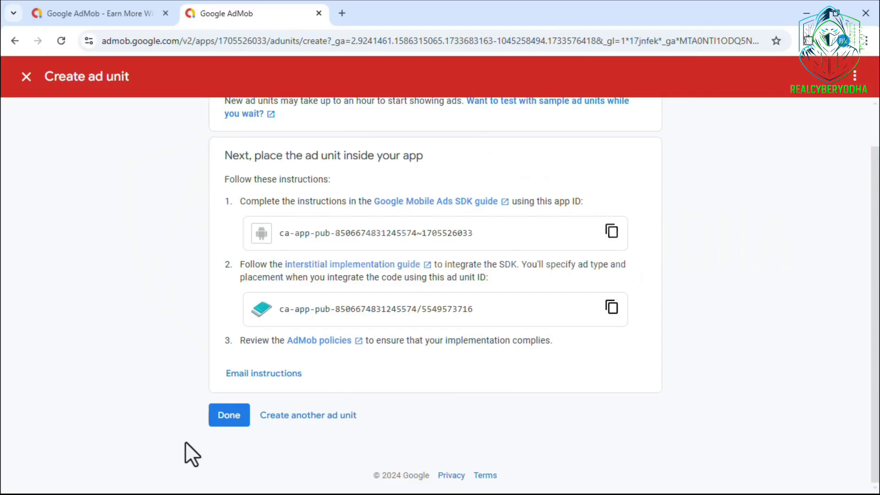
Copy the interstitial ad unit ID into the Interstitial Ad settings of Website 2 APK Builder Pro and save the AdMob configuration.
left_click(611, 307)
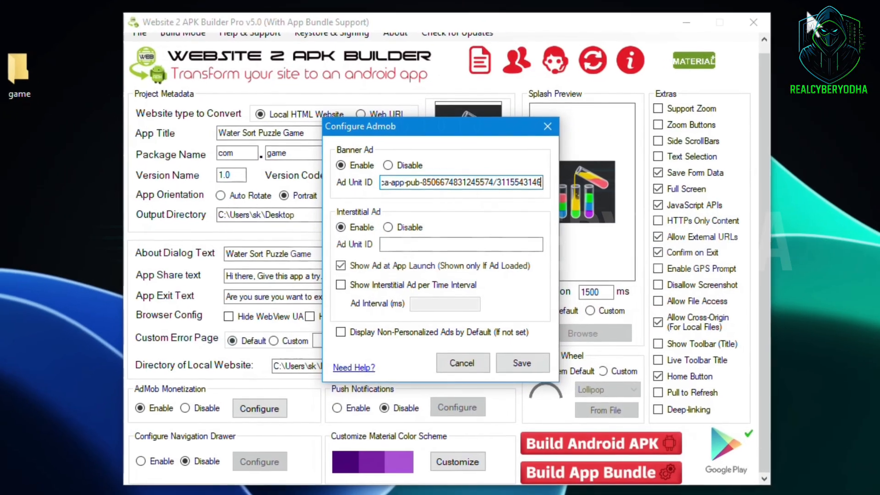
left_click(404, 244)
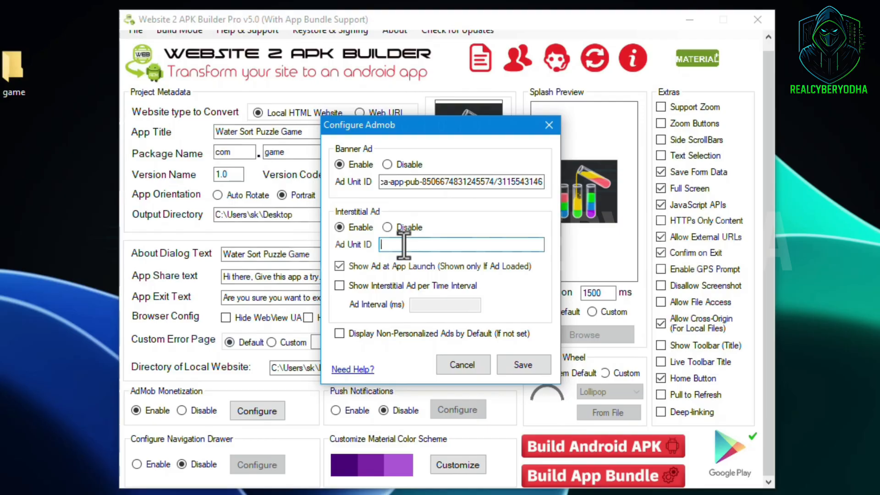
key("ctrl+v")
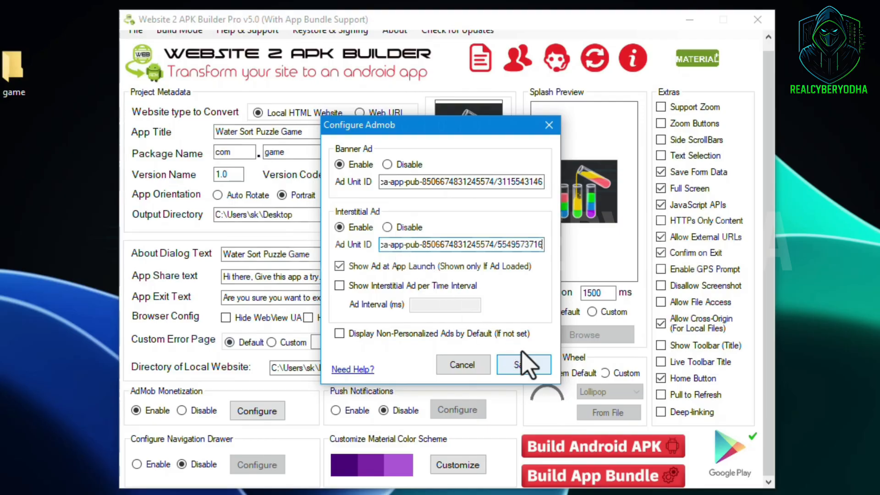
left_click(539, 367)
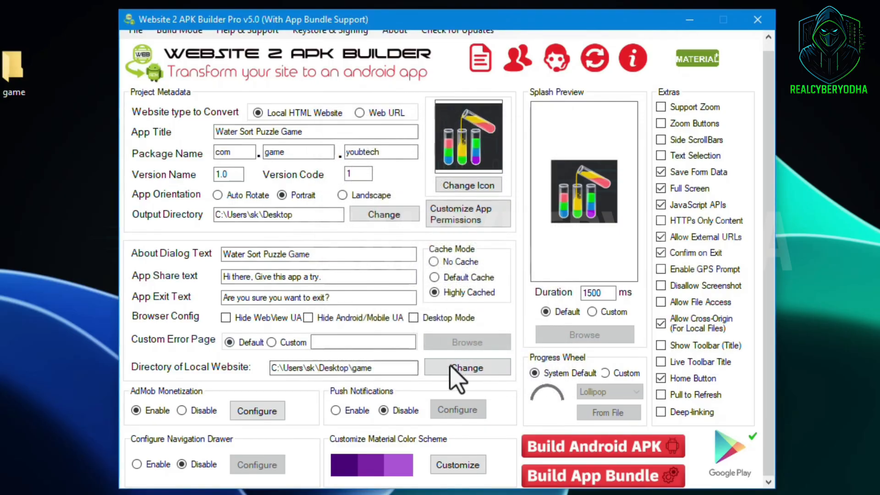
scroll(389, 366, "down", 1)
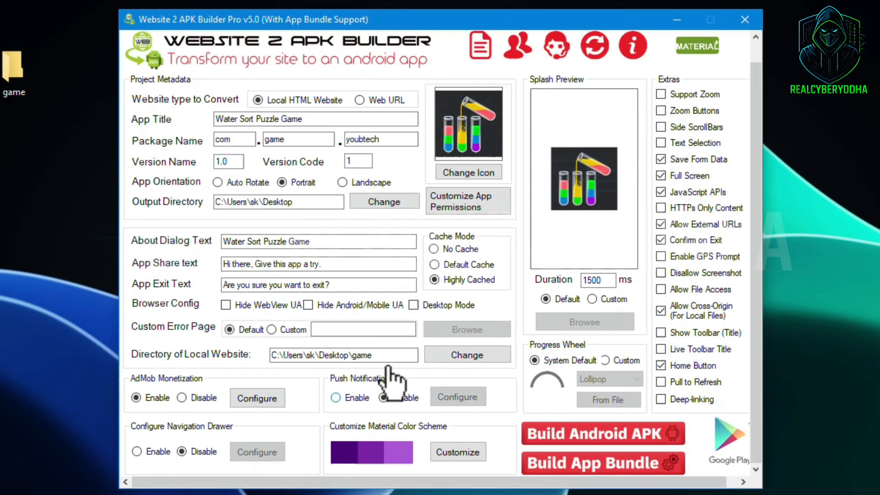
left_click(353, 398)
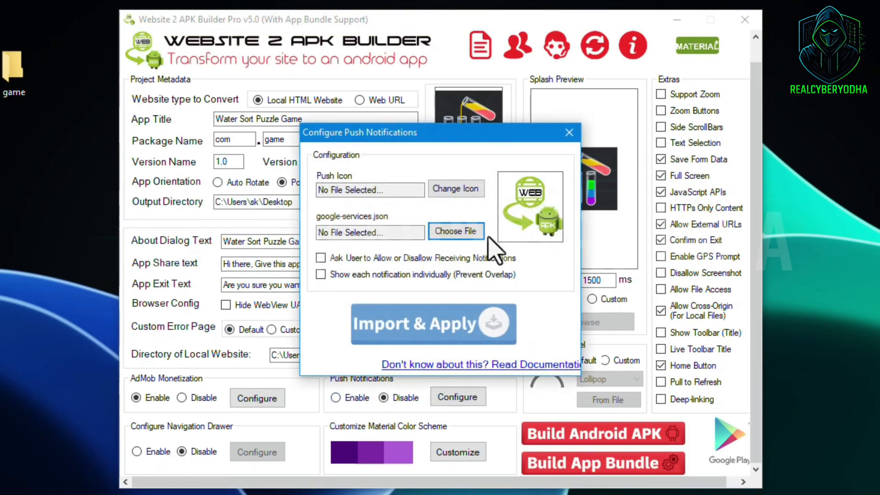
left_click(573, 134)
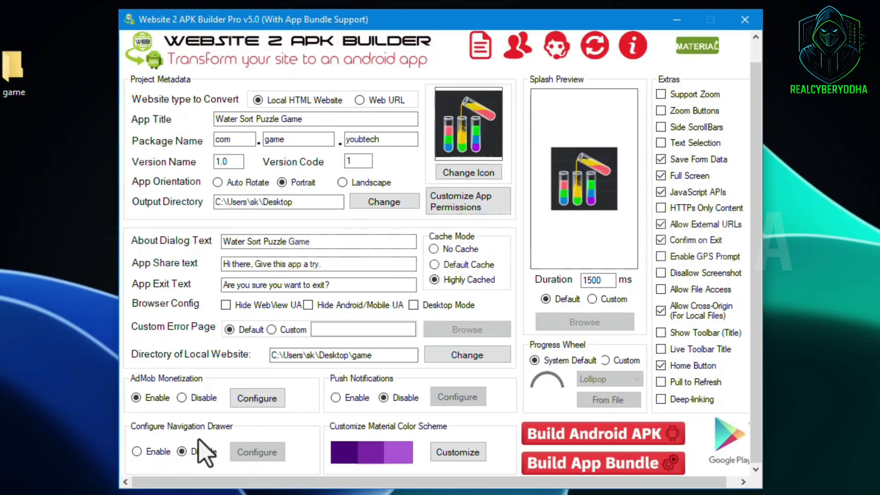
left_click(469, 457)
left_click(448, 285)
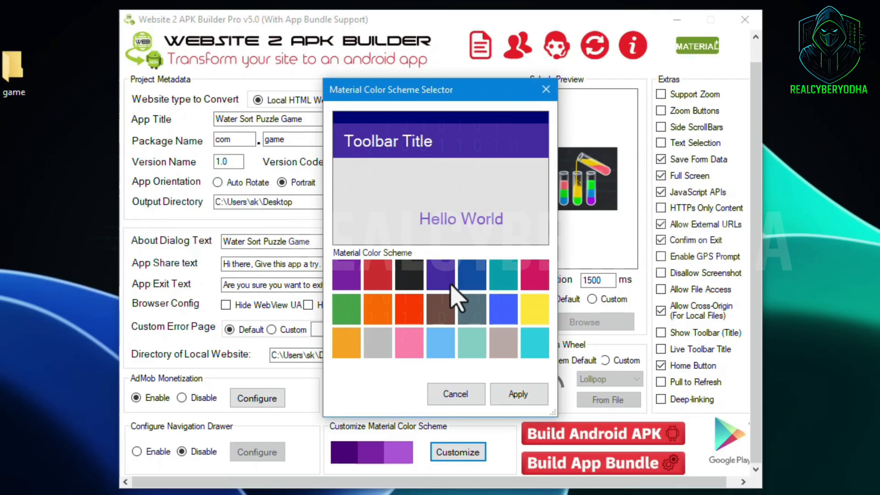
left_click(492, 315)
left_click(390, 316)
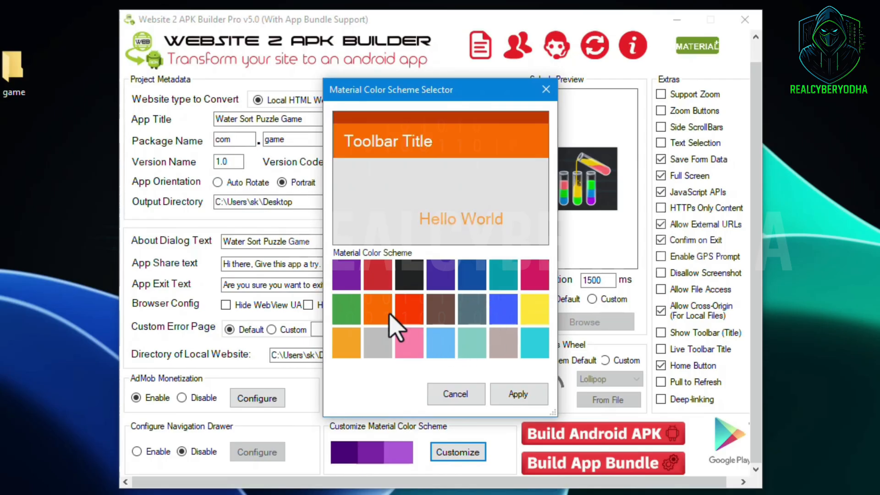
left_click(468, 395)
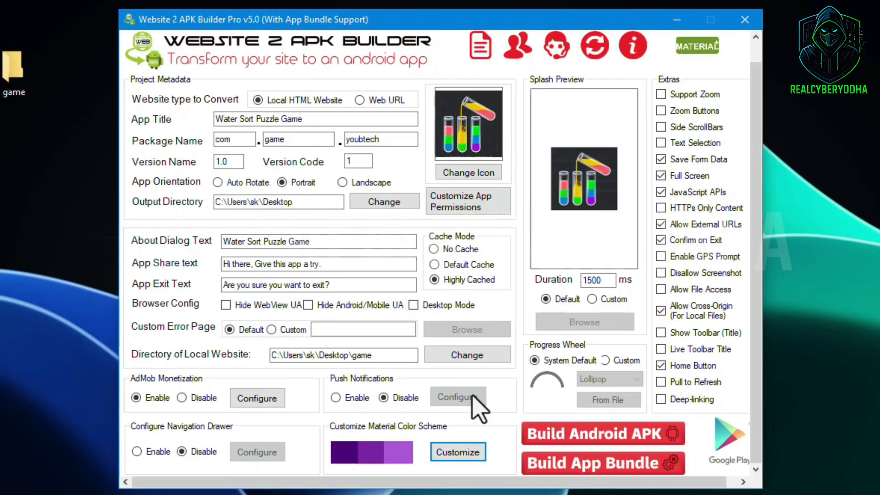
Build the Android APK and move the generated Water Sort Puzzle Game file to the opposite side of the desktop.
left_click(626, 439)
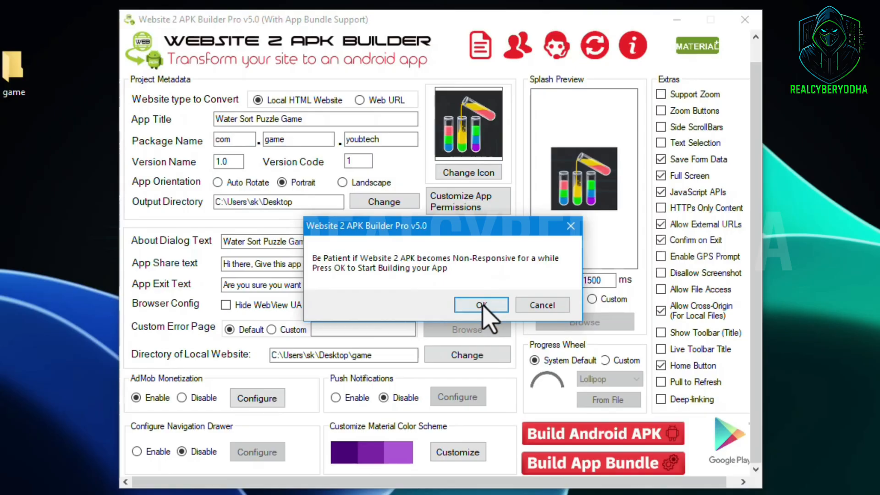
left_click(485, 310)
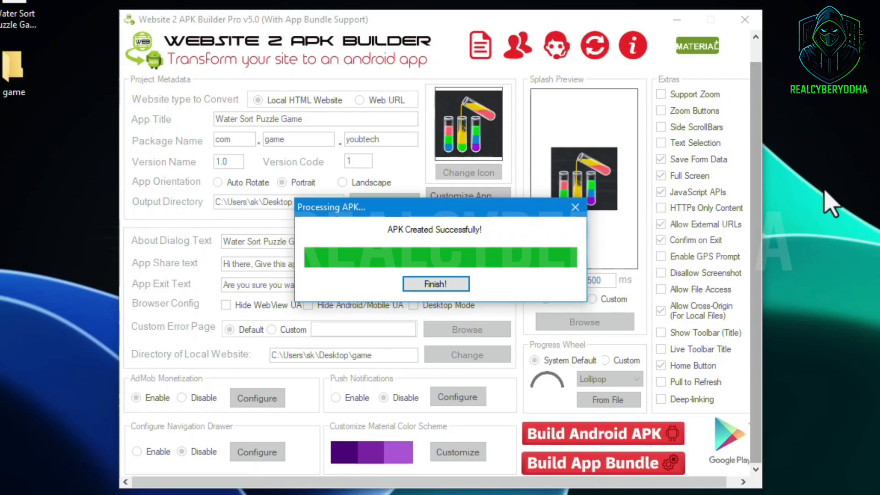
key("Return")
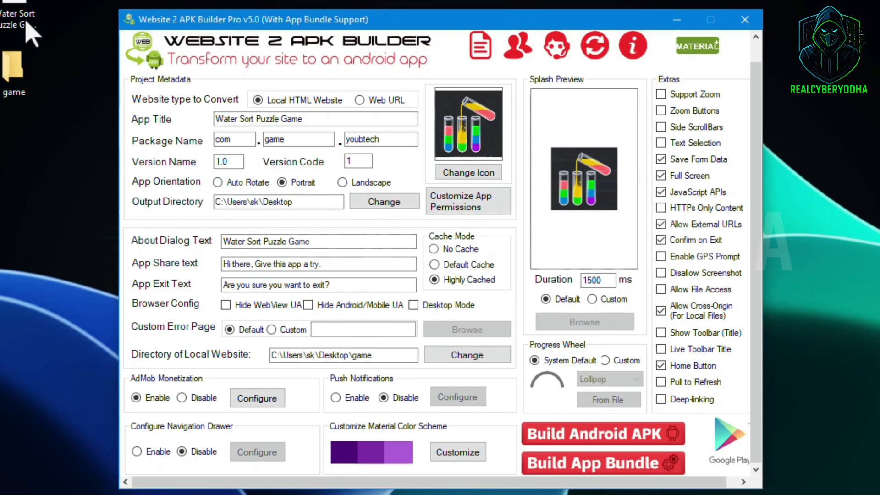
left_click_drag(28, 23, 31, 257)
left_click_drag(18, 257, 782, 204)
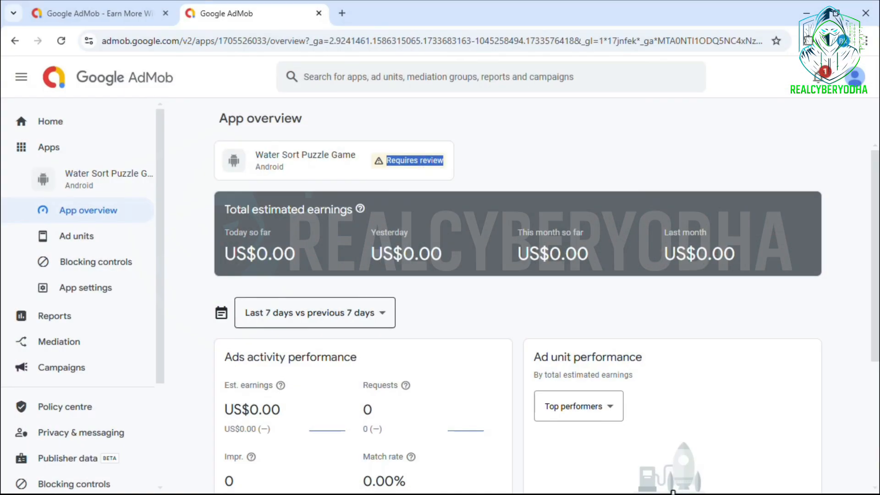
Switch to AdMob and inspect the options for adding app store details to Water Sort Puzzle Game, leaving the form without adding a store.
scroll(669, 486, "down", 5)
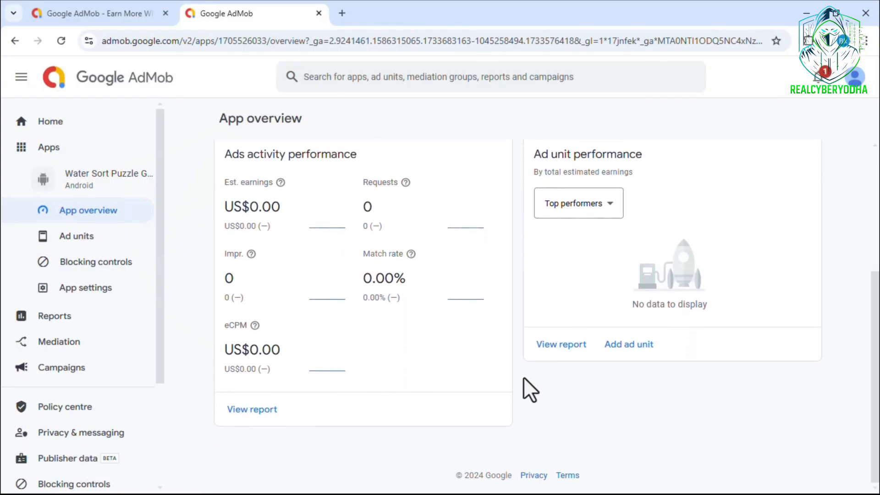
scroll(527, 388, "up", 5)
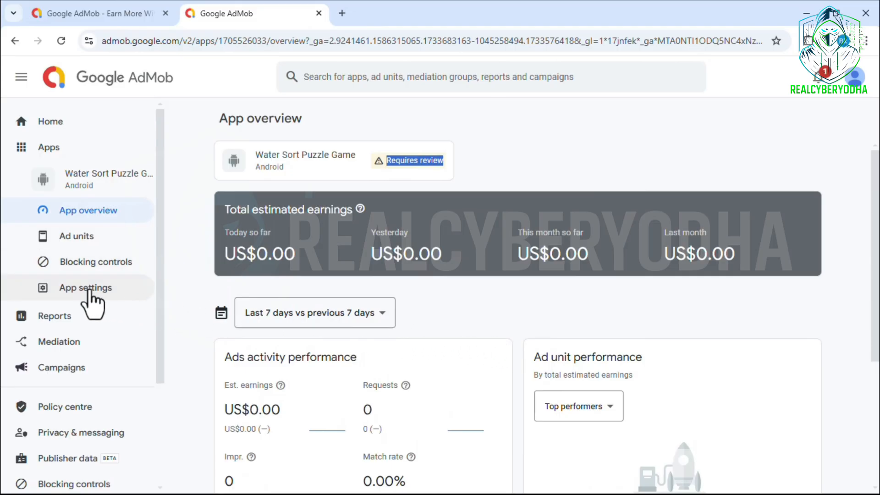
left_click(89, 290)
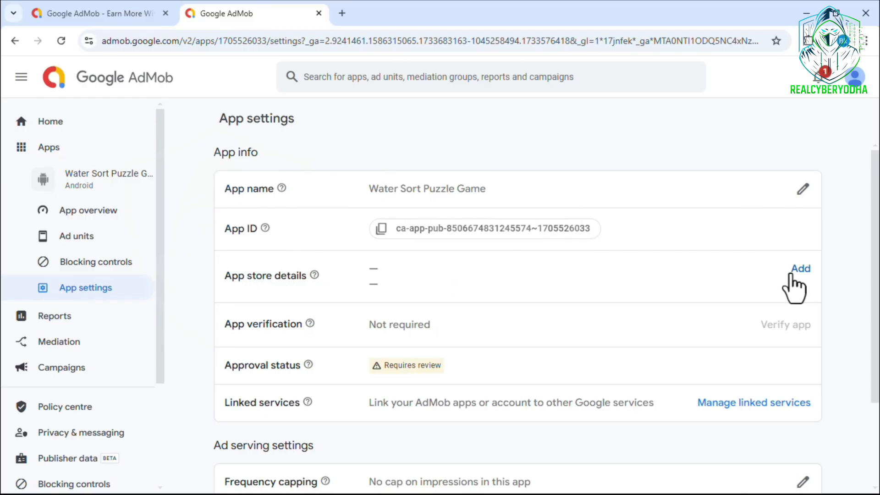
left_click(801, 270)
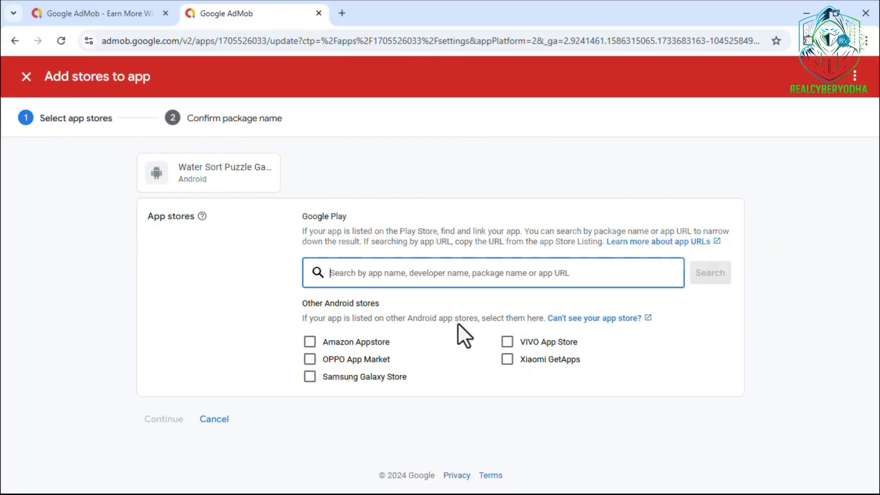
left_click(232, 418)
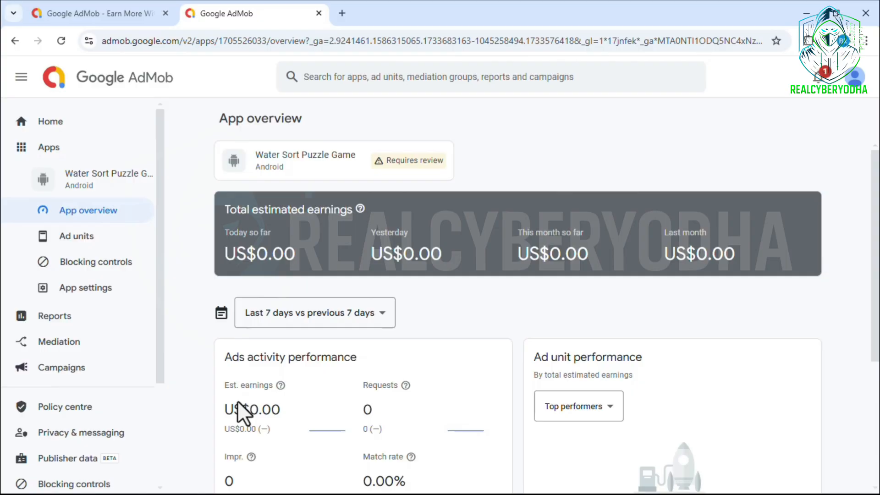
Examine the app's approval status, estimated earnings and ad performance in the AdMob app overview, and minimize the browser.
left_click_drag(381, 162, 466, 174)
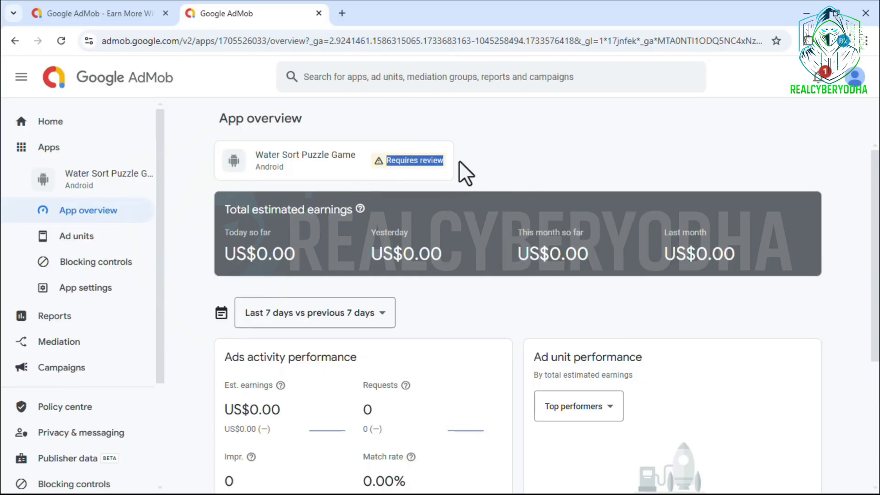
left_click(467, 164)
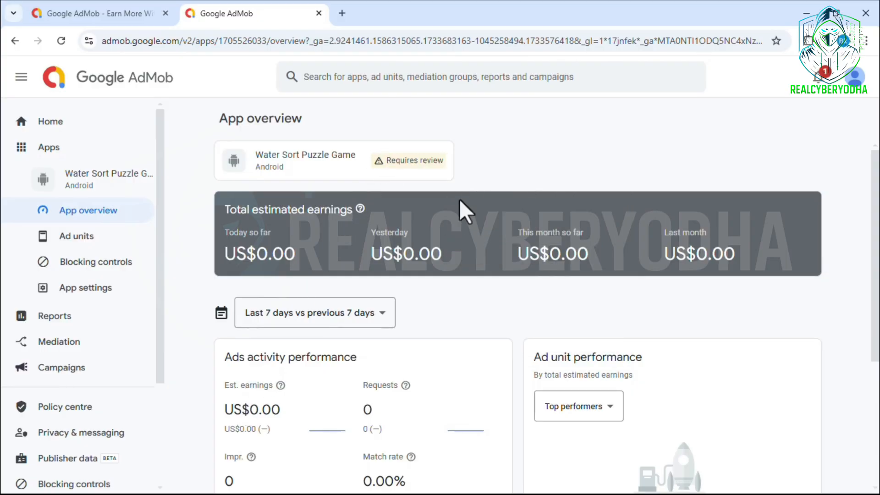
scroll(461, 234, "down", 4)
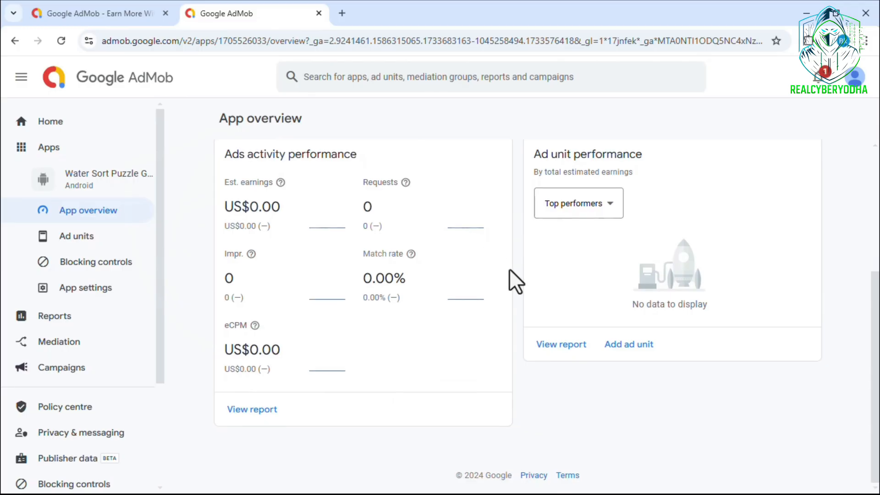
scroll(517, 282, "up", 4)
scroll(516, 281, "down", 4)
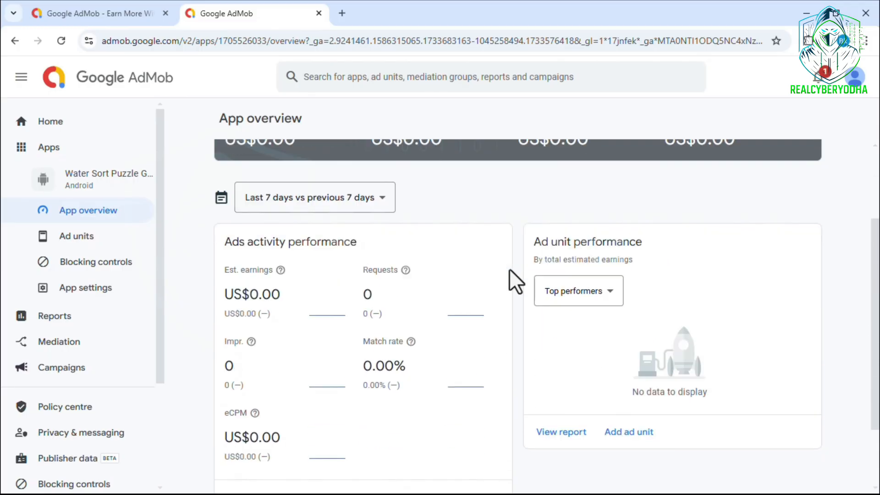
scroll(516, 281, "up", 4)
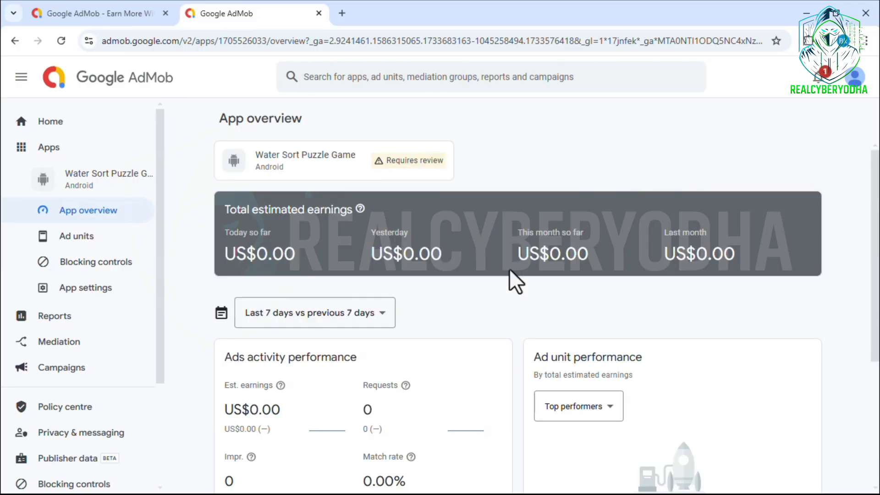
scroll(516, 281, "down", 1)
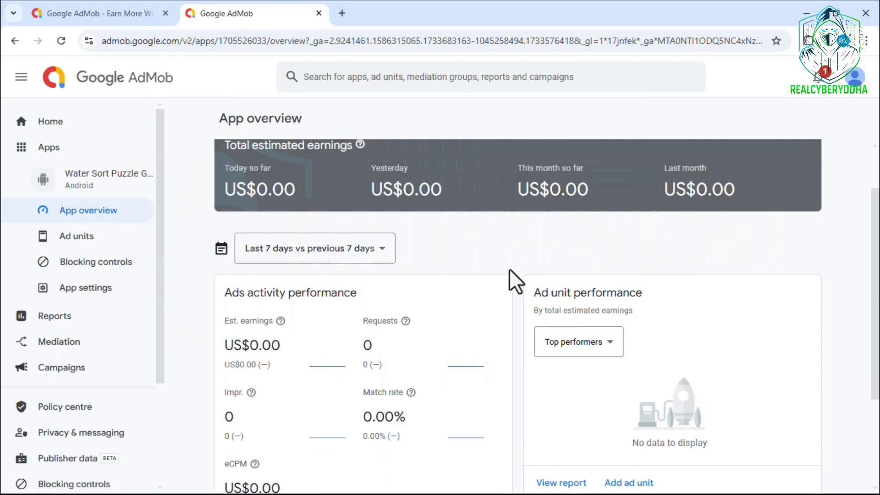
scroll(516, 282, "up", 1)
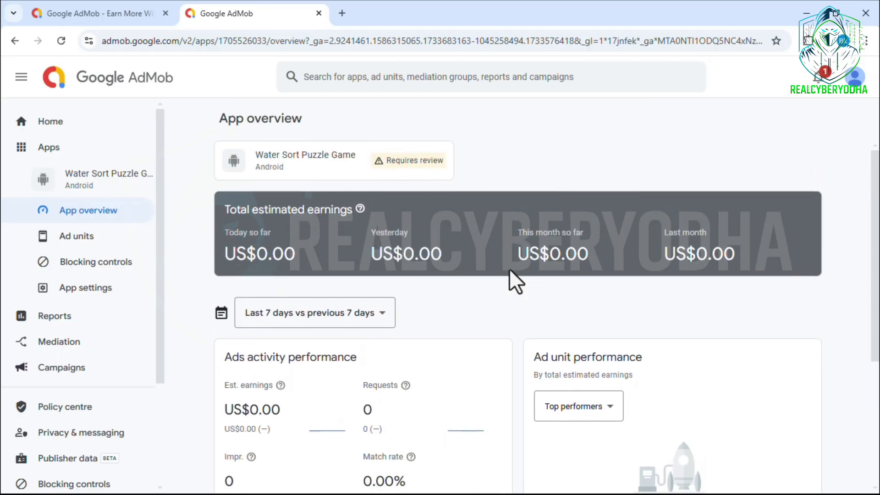
left_click(807, 13)
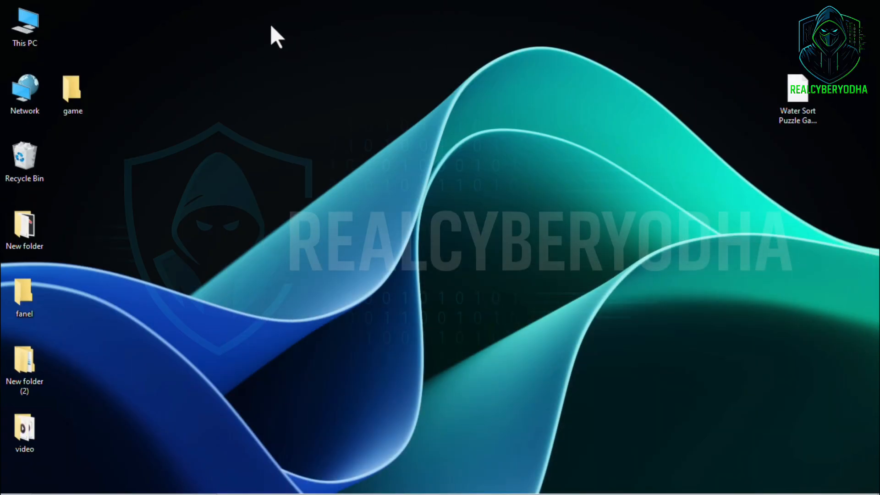